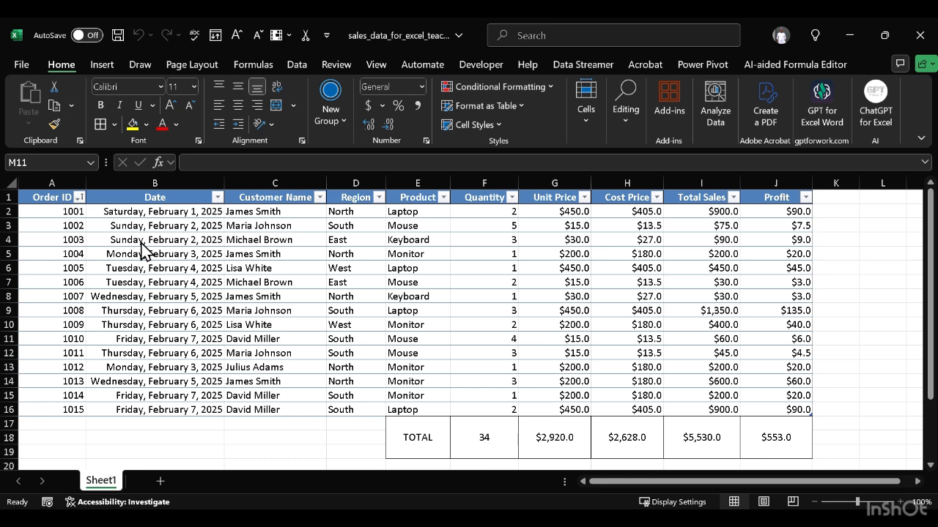
Step: Insert a PivotTable from the whole sales table (Table2), placed on a new worksheet
left_click(50, 194)
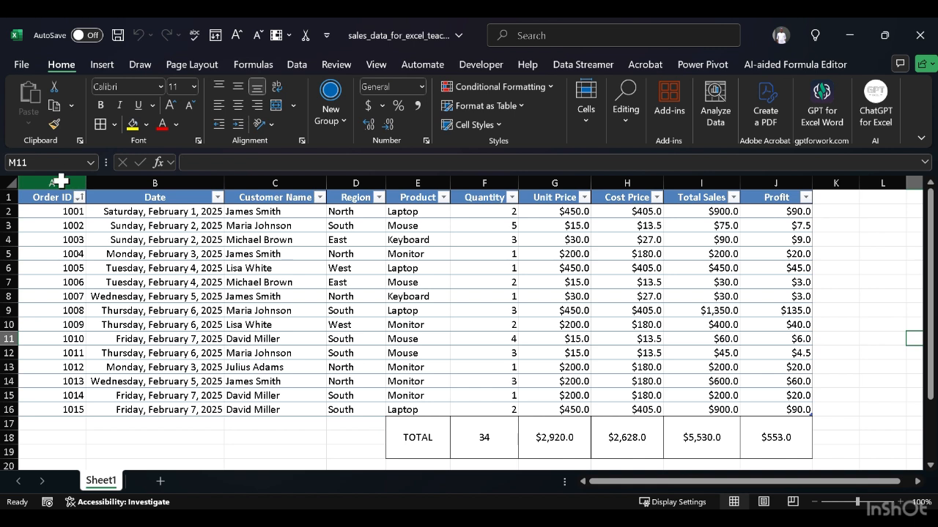
left_click(62, 178)
key("ctrl+shift+Down")
key("ctrl+shift+Right")
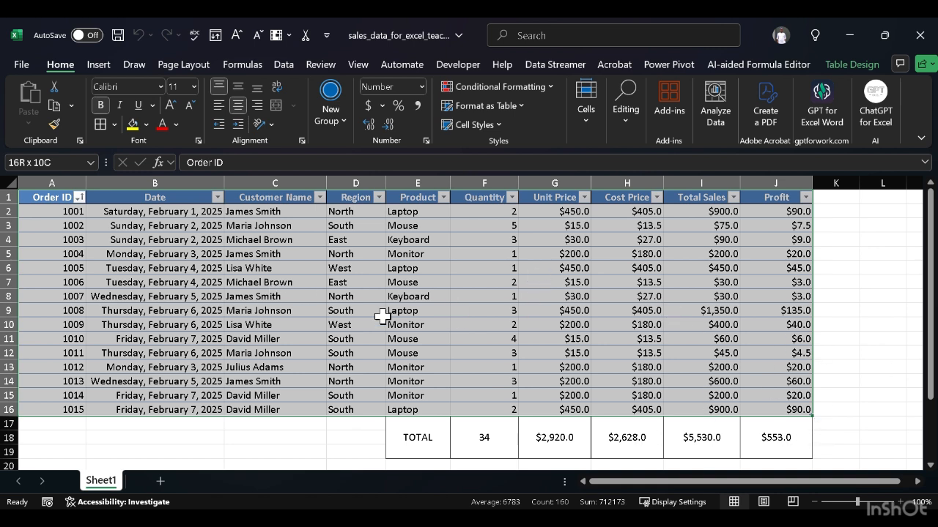
left_click(99, 65)
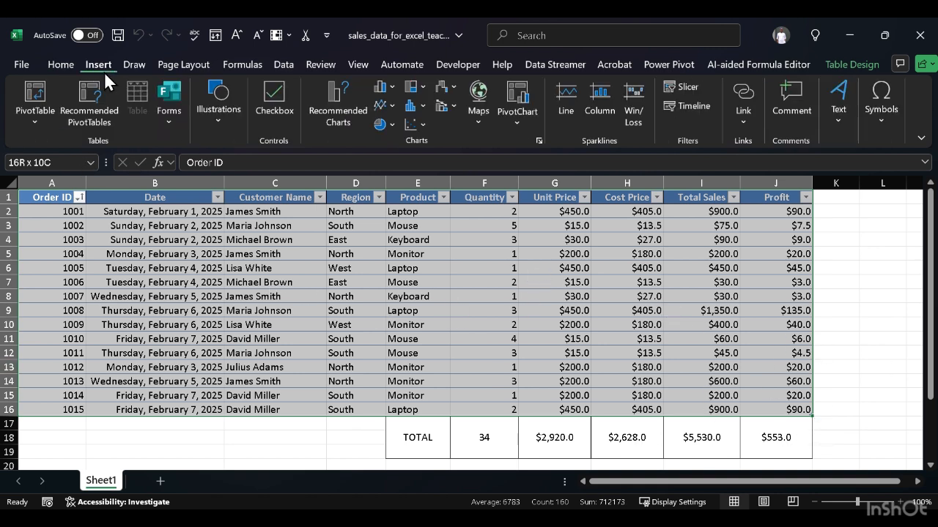
left_click(33, 95)
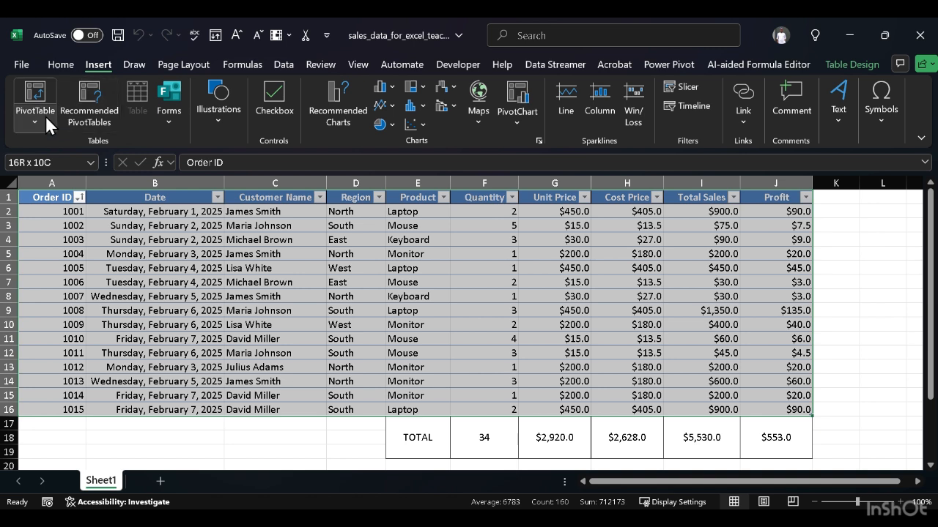
left_click(46, 89)
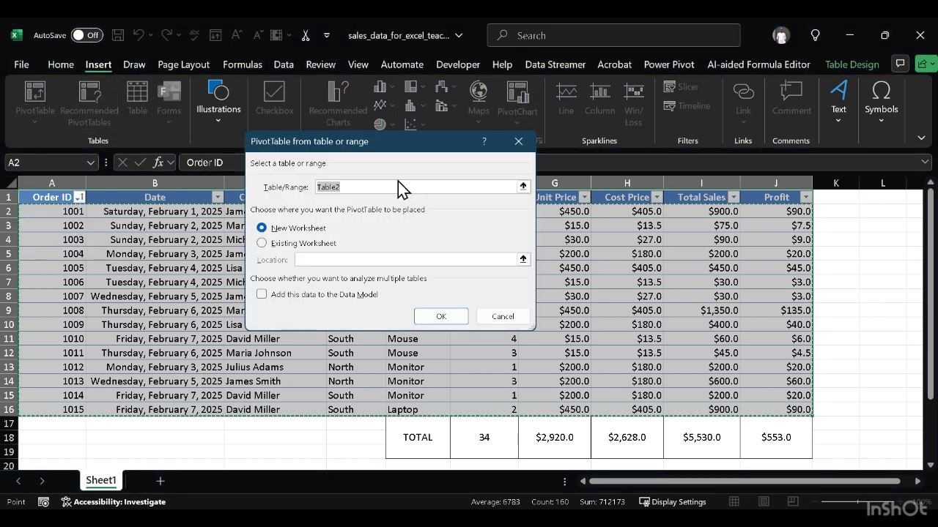
left_click(368, 188)
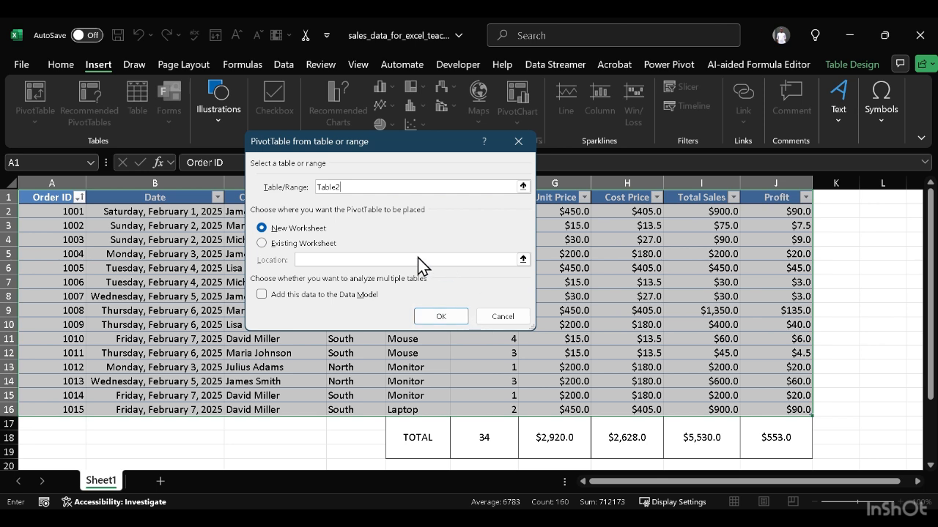
left_click(422, 314)
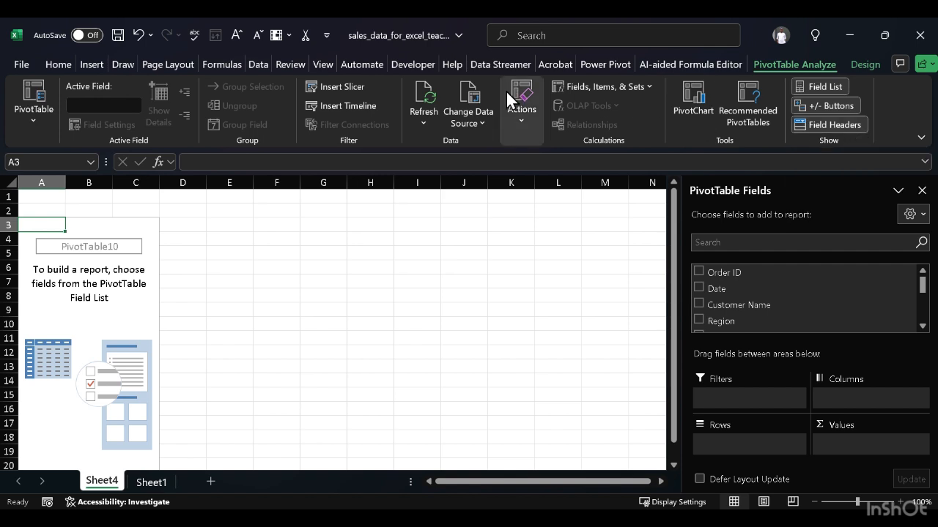
Step: Look through the PivotTable's action, calculation, data source, refresh and PivotChart options
left_click(520, 125)
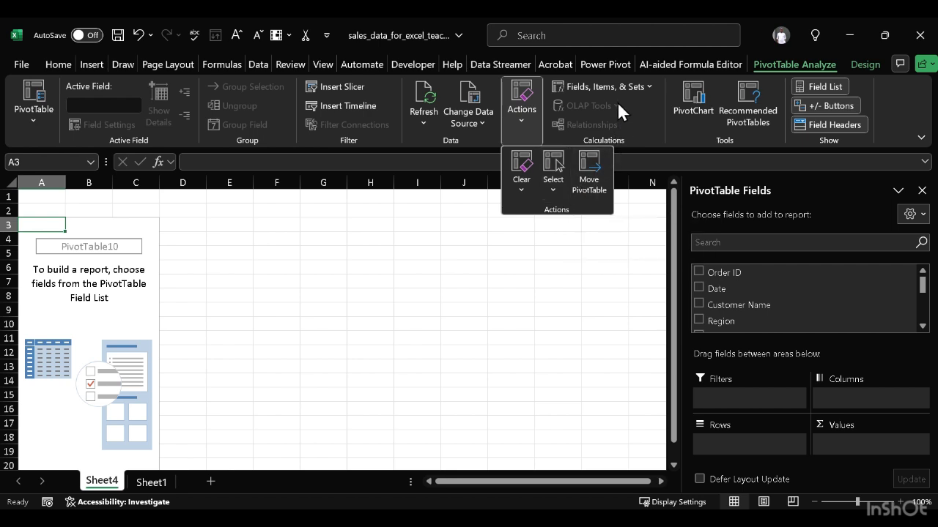
left_click(639, 85)
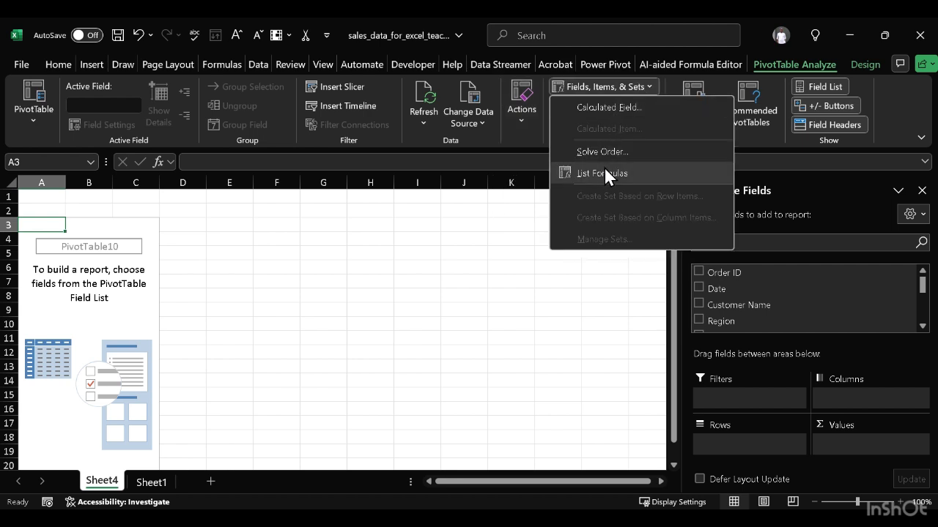
left_click(520, 140)
left_click(459, 126)
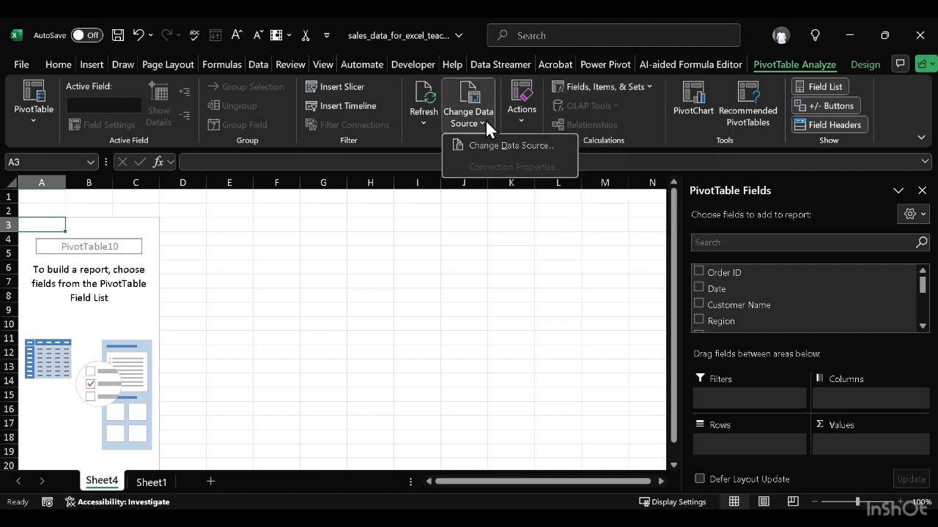
left_click(431, 122)
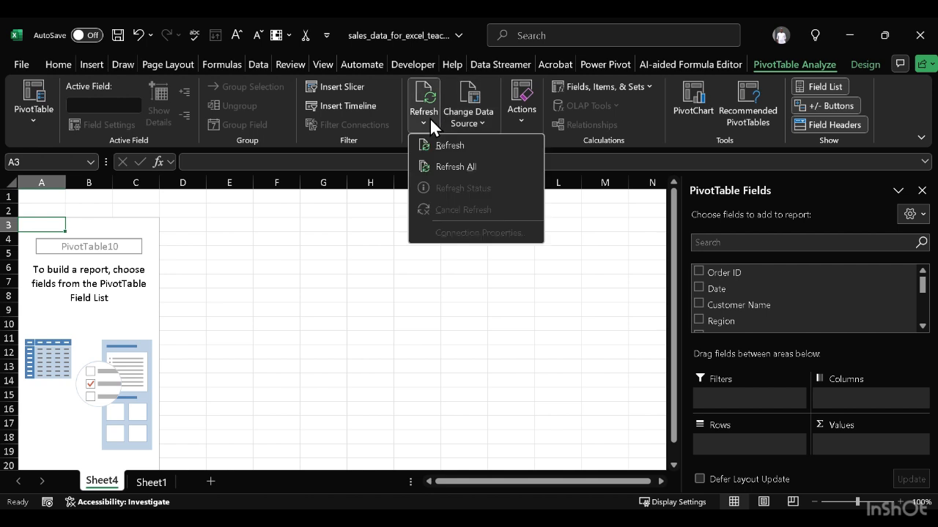
left_click(512, 121)
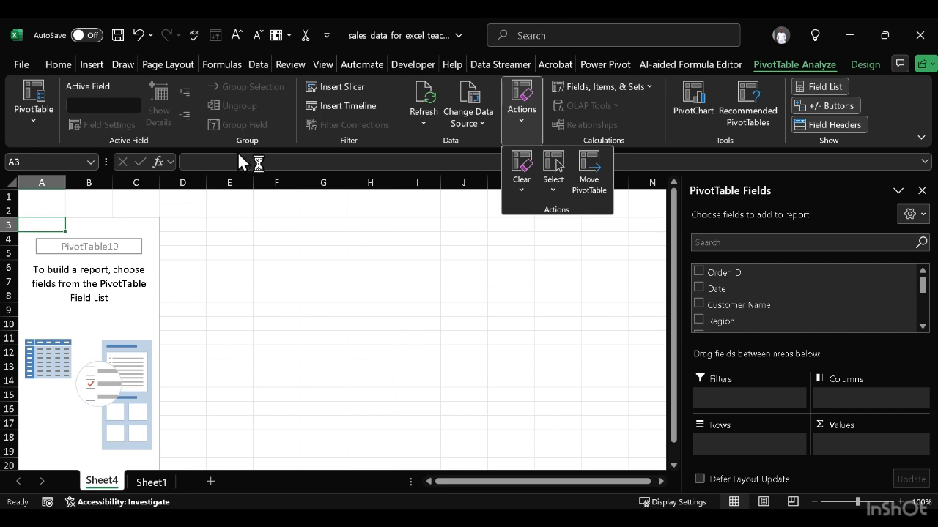
left_click(681, 125)
left_click(680, 126)
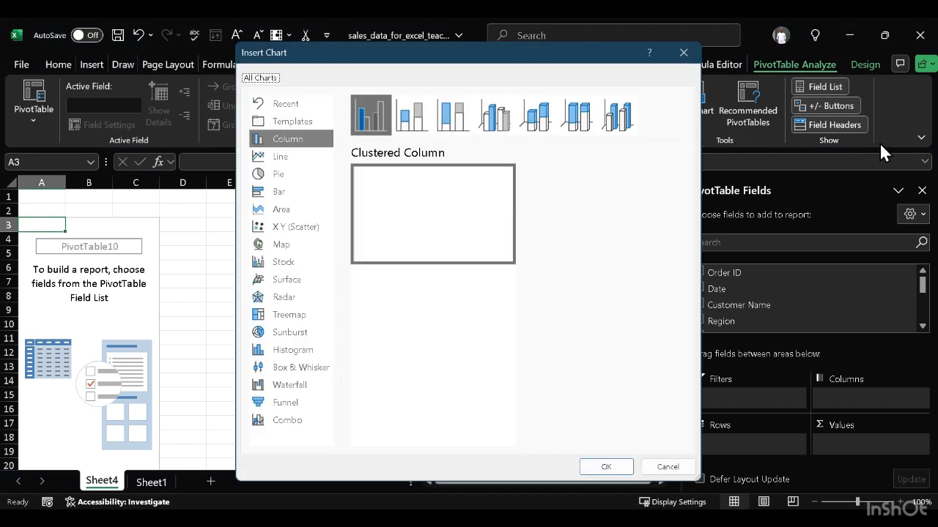
left_click(682, 52)
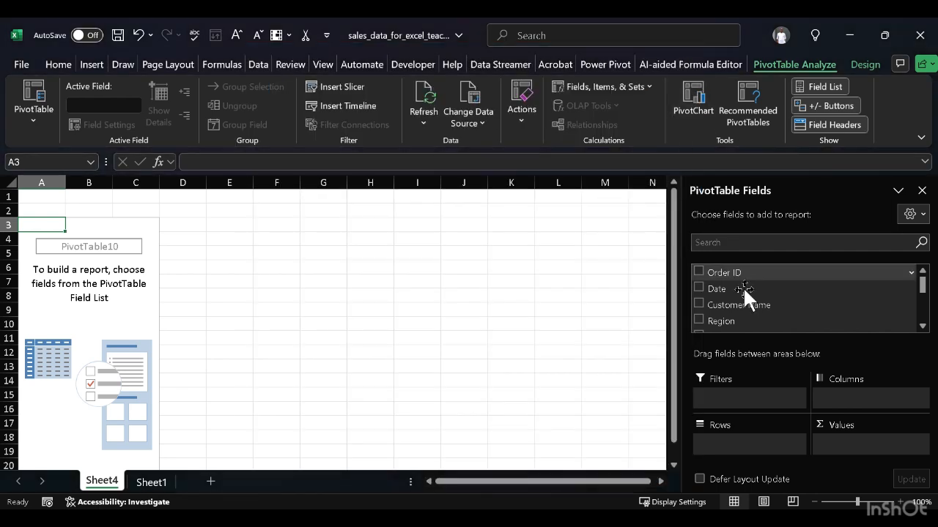
Step: Build the PivotTable with Region as rows and the sum of Total Sales as values
scroll(752, 308, "down", 5)
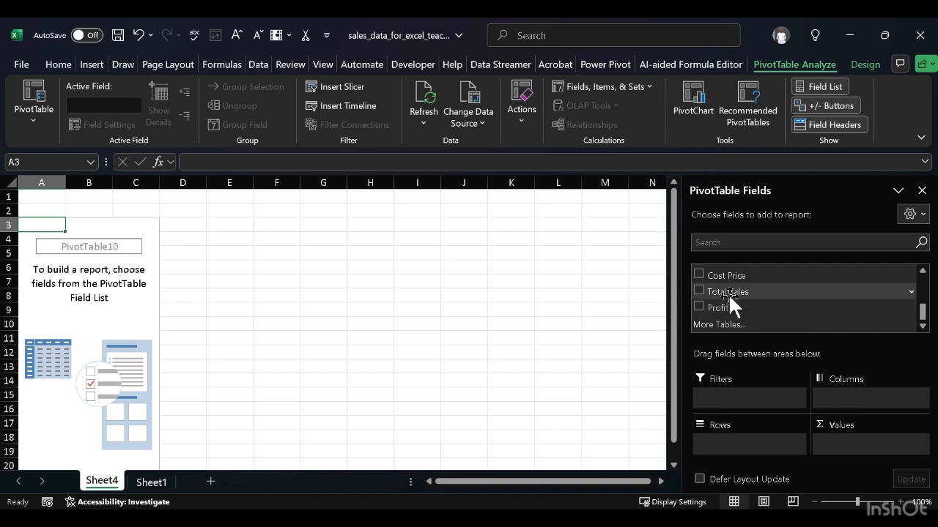
scroll(725, 278, "up", 5)
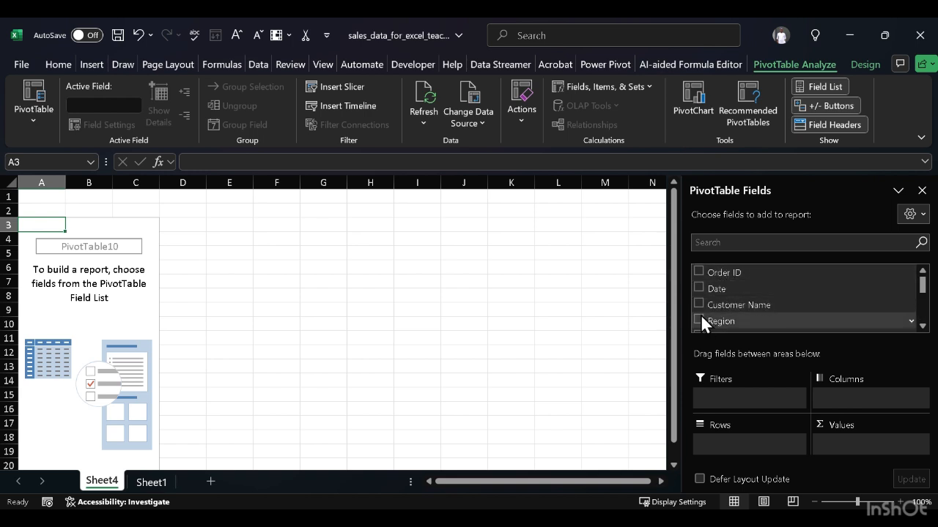
left_click_drag(701, 317, 718, 441)
scroll(740, 317, "down", 5)
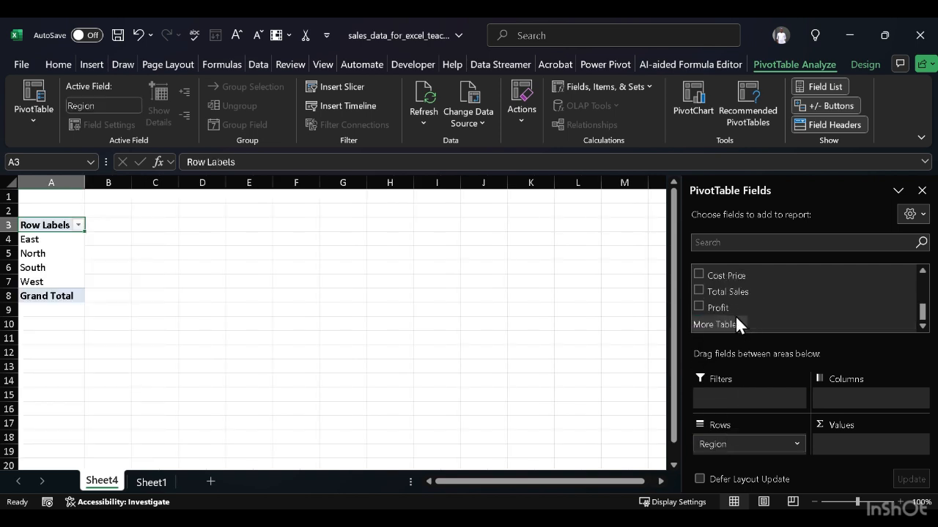
left_click_drag(700, 290, 865, 444)
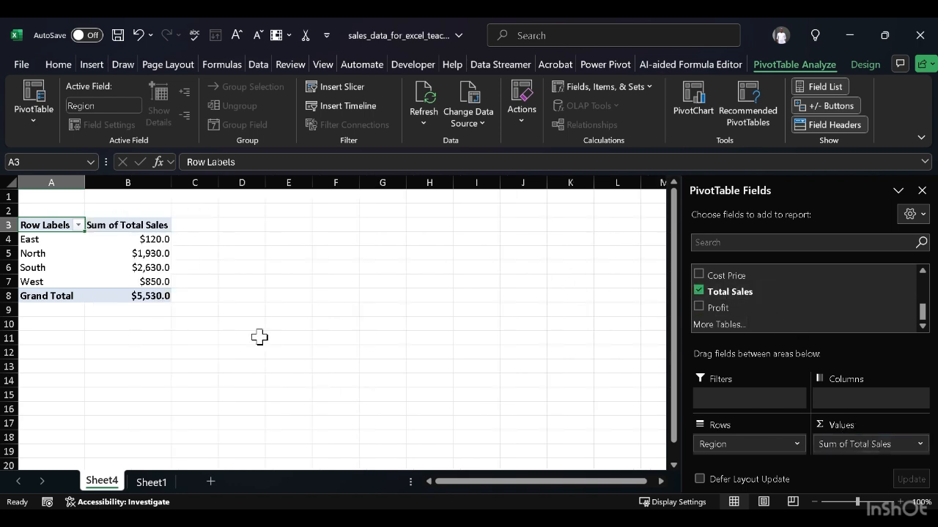
Step: Copy the whole region PivotTable and paste the duplicate at cell D3
key("shift+Right")
key("shift+Down")
key("shift+Down")
key("shift+Down")
key("shift+Down")
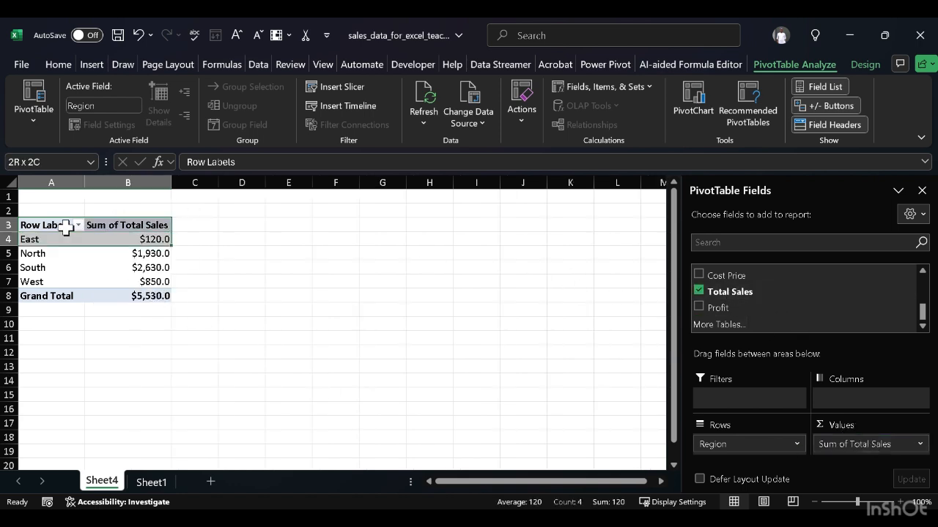
key("shift+Down")
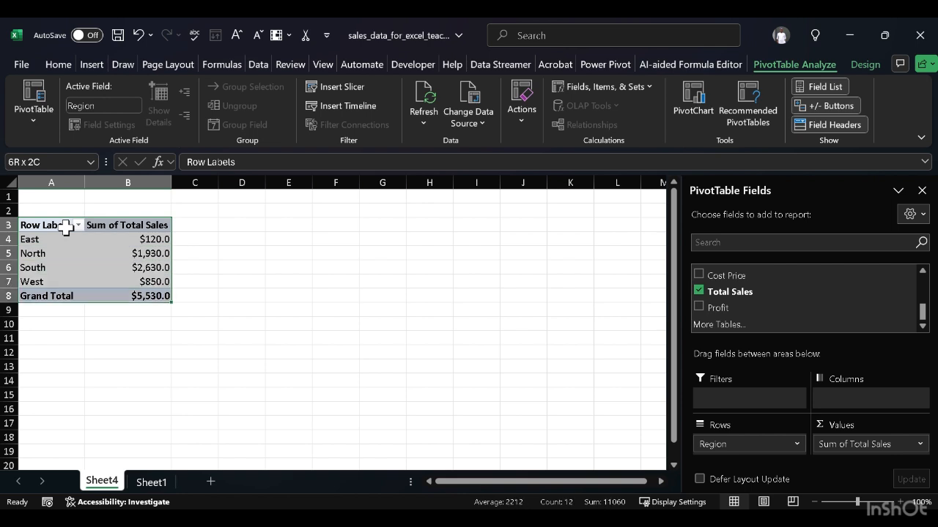
key("ctrl+c")
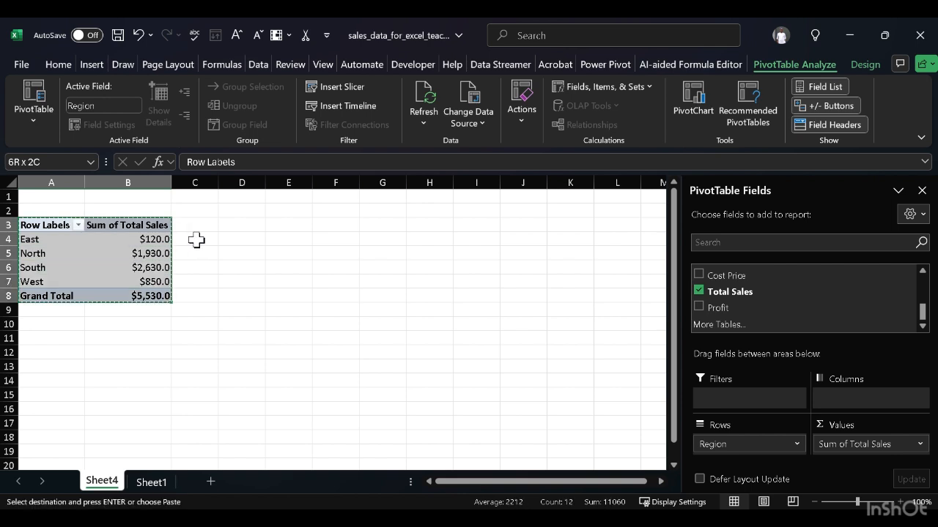
left_click(246, 225)
key("ctrl+v")
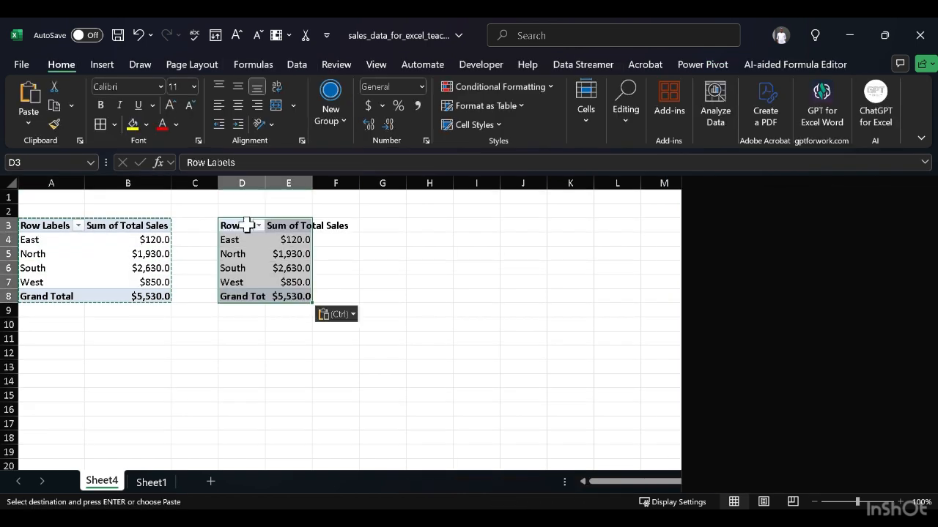
Step: Replace Region with Product as the row field of the duplicated PivotTable at D3
scroll(703, 307, "down", 3)
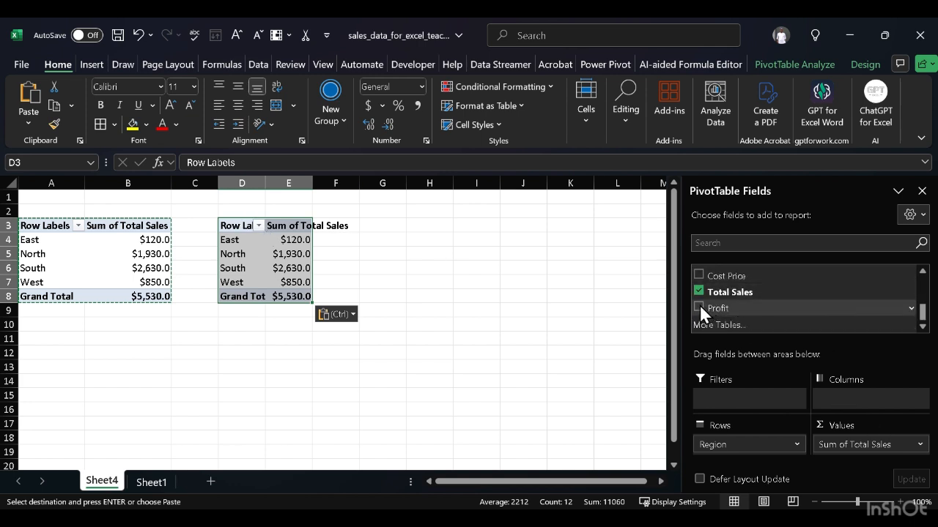
scroll(722, 295, "up", 3)
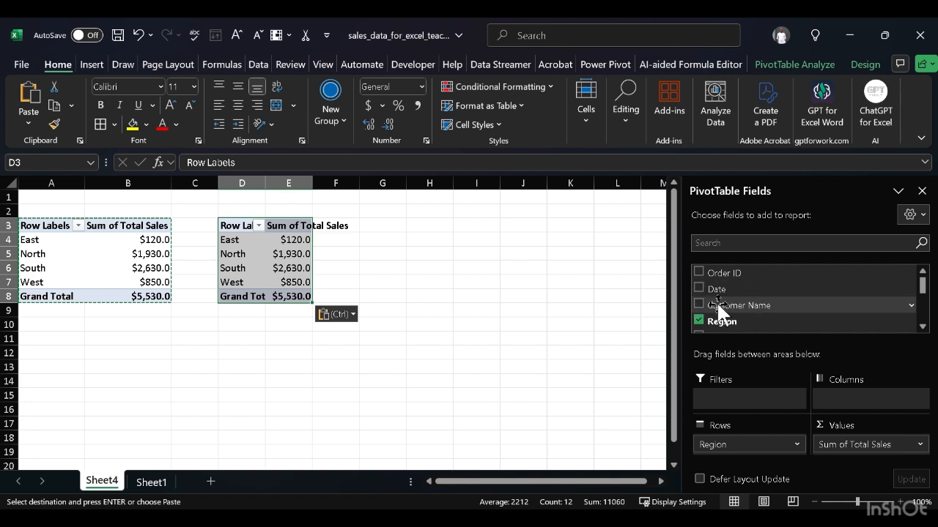
left_click(922, 327)
left_click(923, 326)
left_click_drag(710, 314, 623, 403)
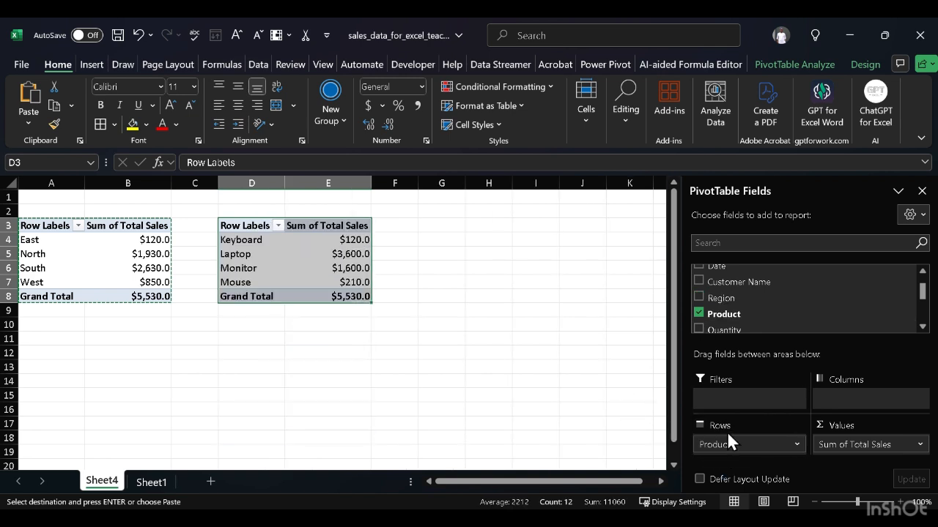
mouse_move(729, 438)
left_mouse_down()
mouse_move(672, 459)
mouse_move(754, 463)
mouse_move(734, 440)
left_mouse_up()
left_click(701, 313)
left_click(700, 312)
Step: Add Profit and Cost Price to the product PivotTable's values, placing Cost Price before Total Sales
scroll(755, 292, "down", 2)
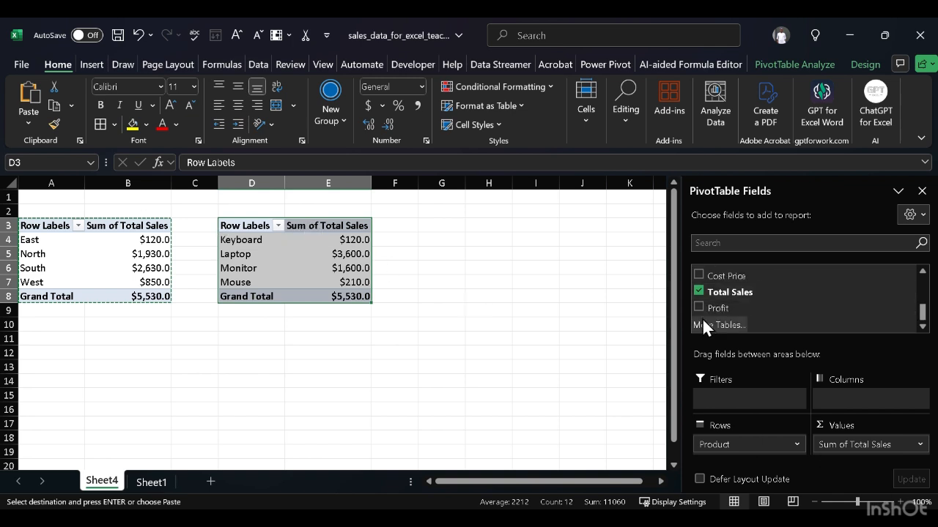
left_click_drag(705, 308, 832, 438)
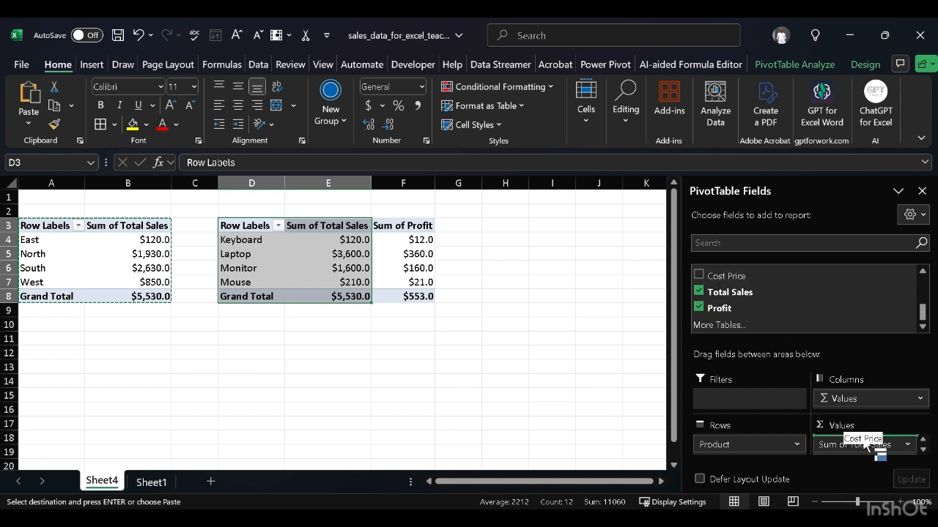
left_click_drag(862, 442, 865, 438)
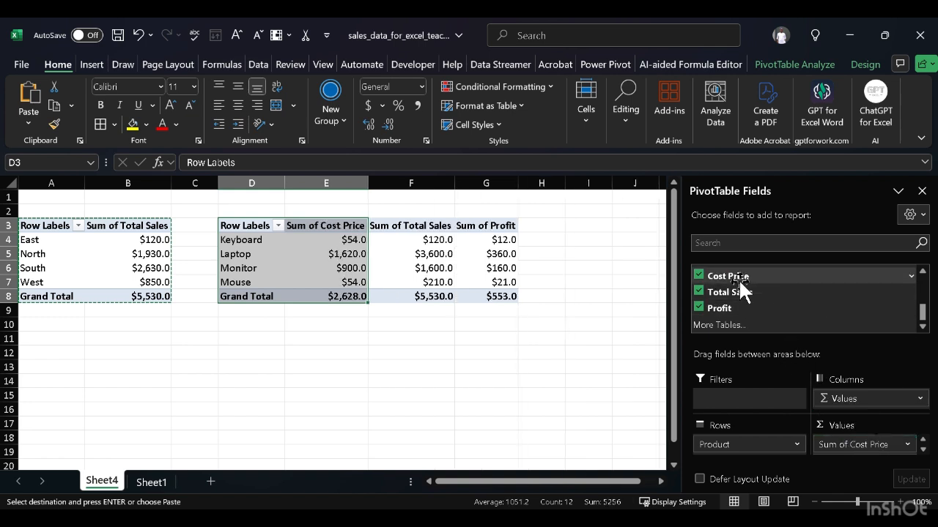
Step: Move the entire product PivotTable from D3 to cell A11, below the region PivotTable
scroll(762, 286, "up", 3)
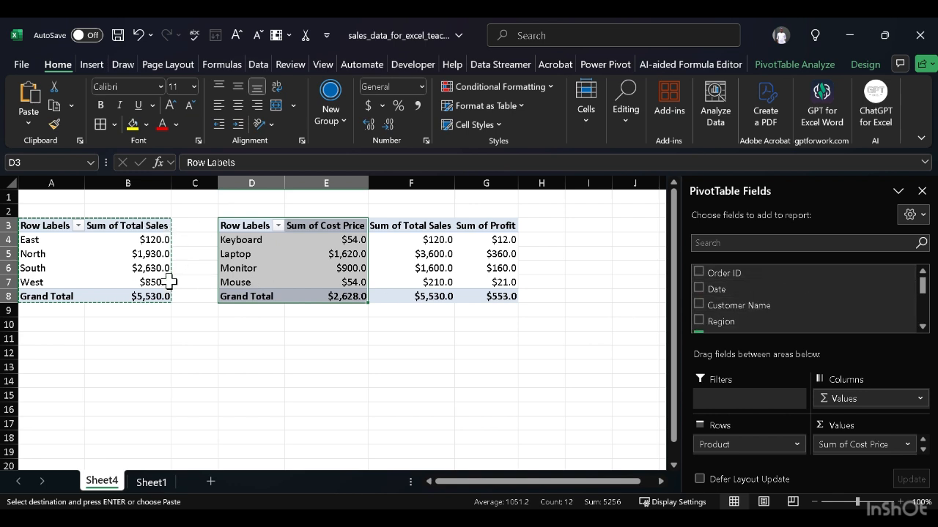
scroll(758, 313, "down", 5)
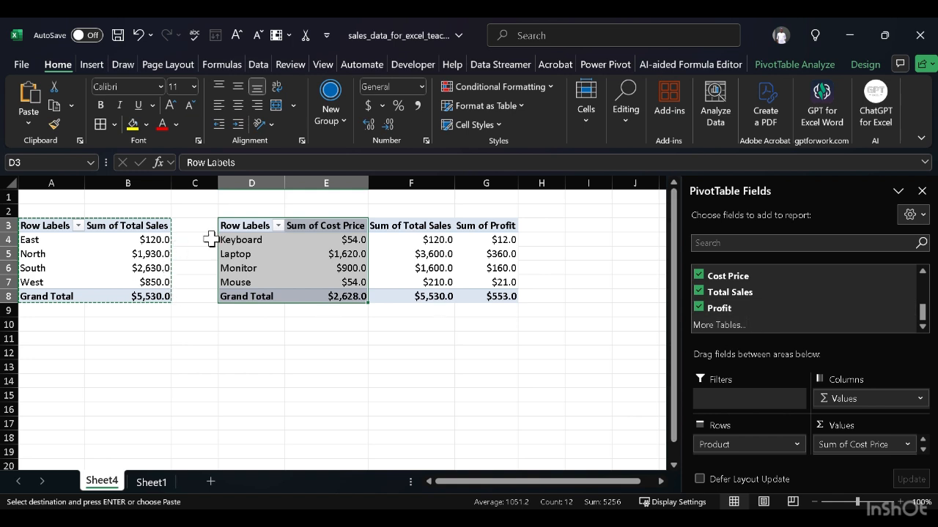
key("shift+Right")
key("shift+Right")
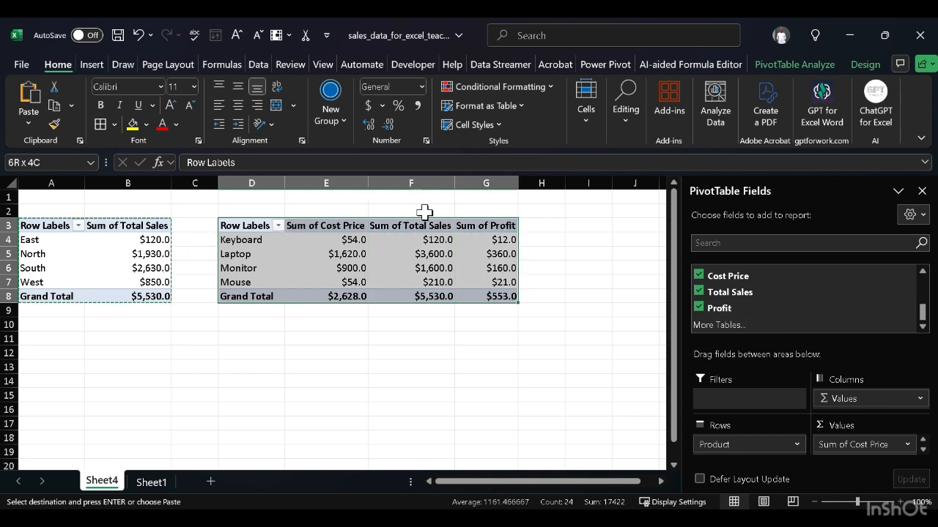
key("ctrl+c")
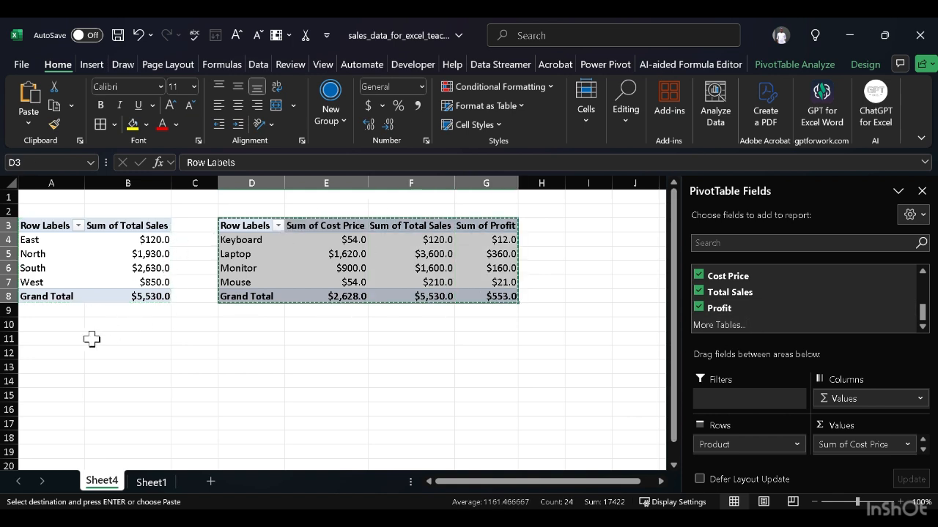
left_click(60, 336)
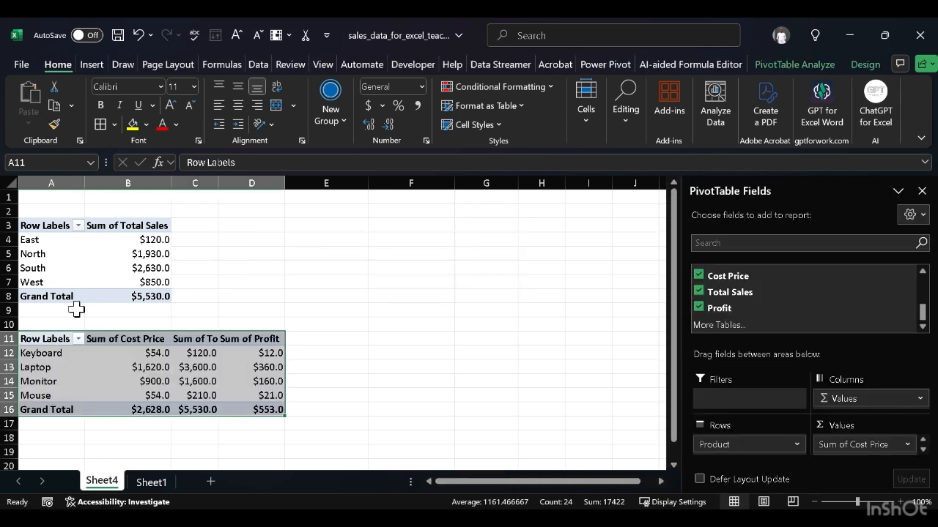
Step: Add Profit to the values of the region PivotTable, after Total Sales
left_click(46, 225)
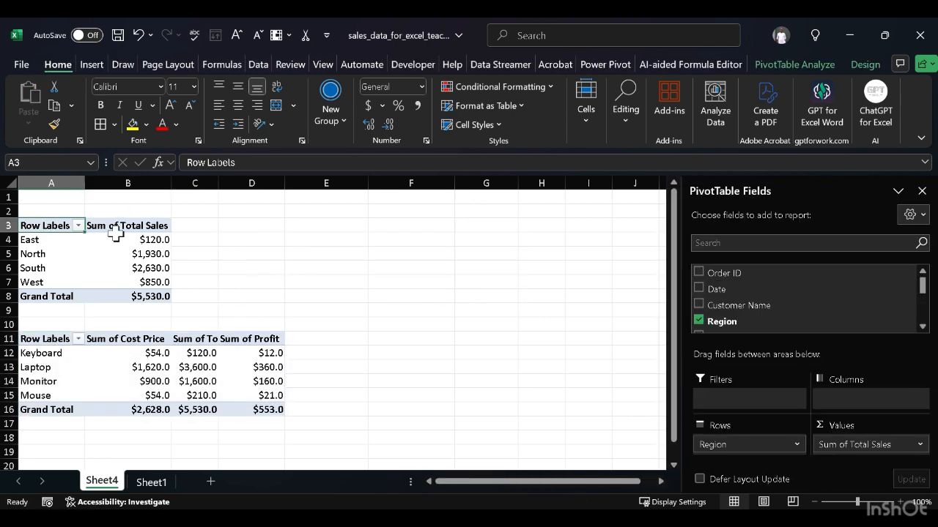
scroll(703, 315, "down", 5)
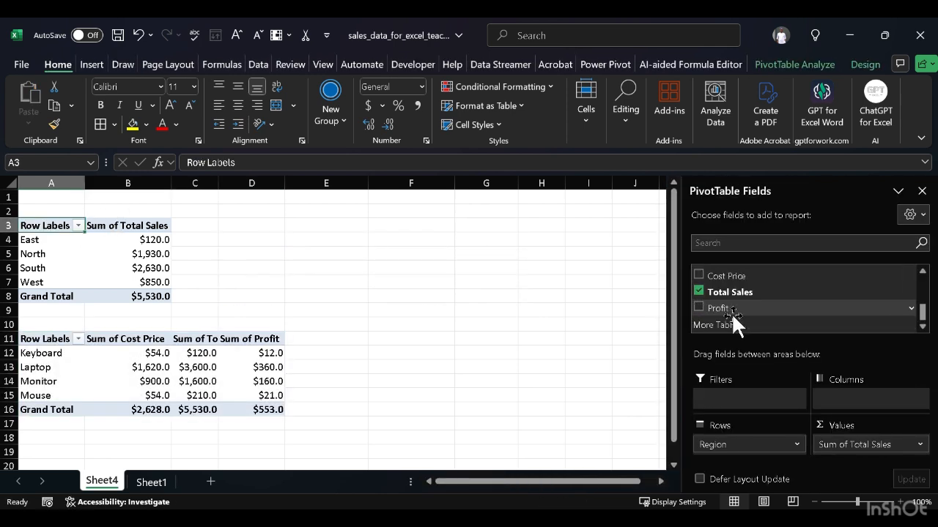
left_click_drag(700, 305, 903, 447)
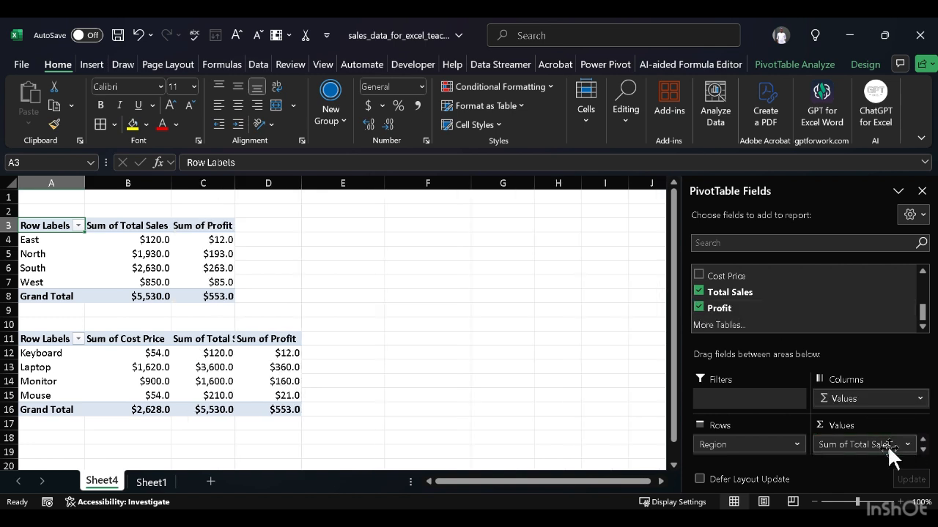
left_click(442, 335)
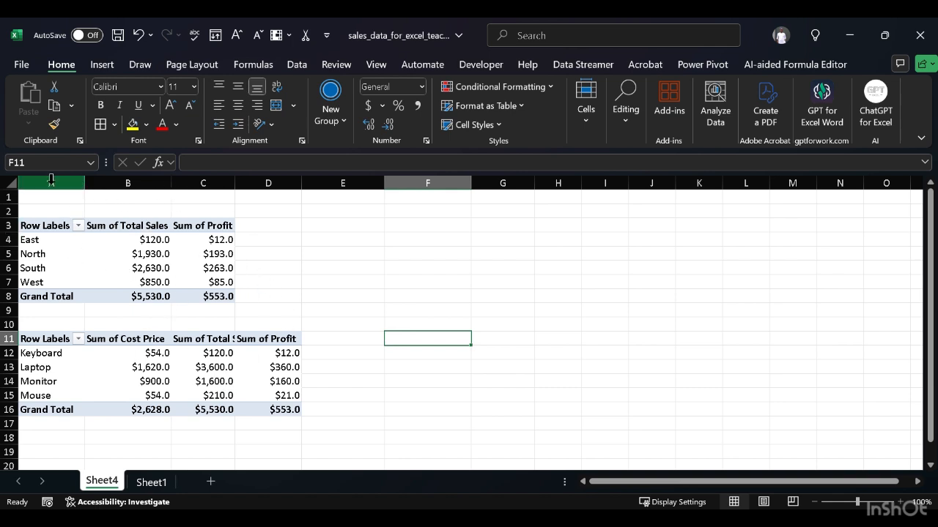
Step: AutoFit all column widths on the PivotTable sheet
left_click(12, 183)
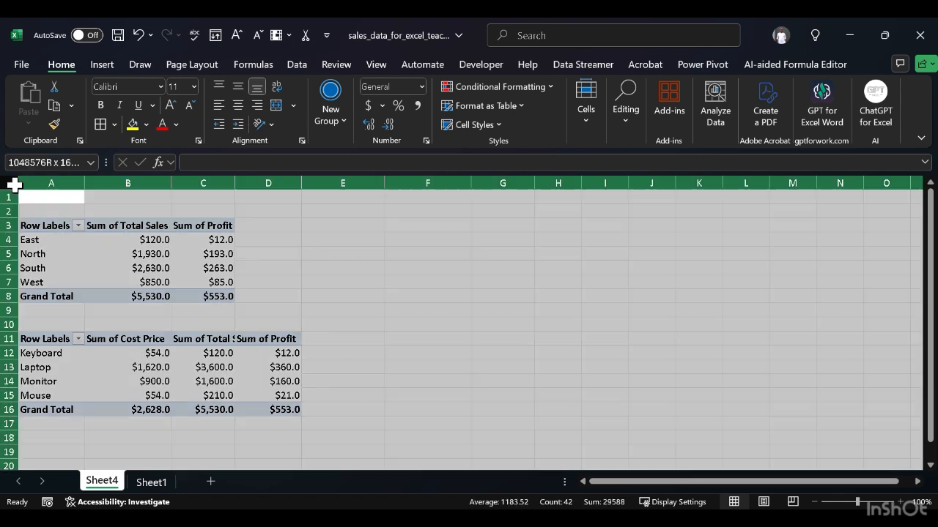
double_click(85, 183)
left_click(408, 276)
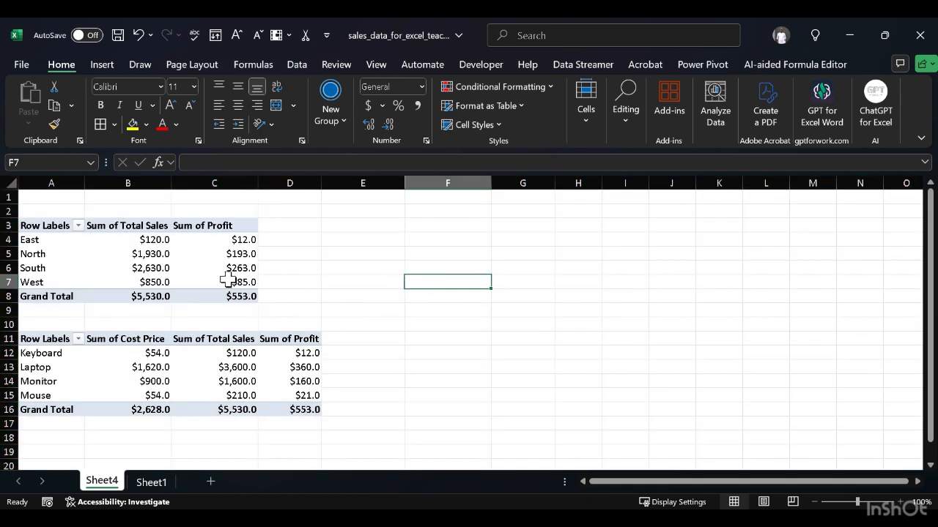
Step: Start a new calculated field for the region PivotTable and name it Profit Margin
left_click(49, 225)
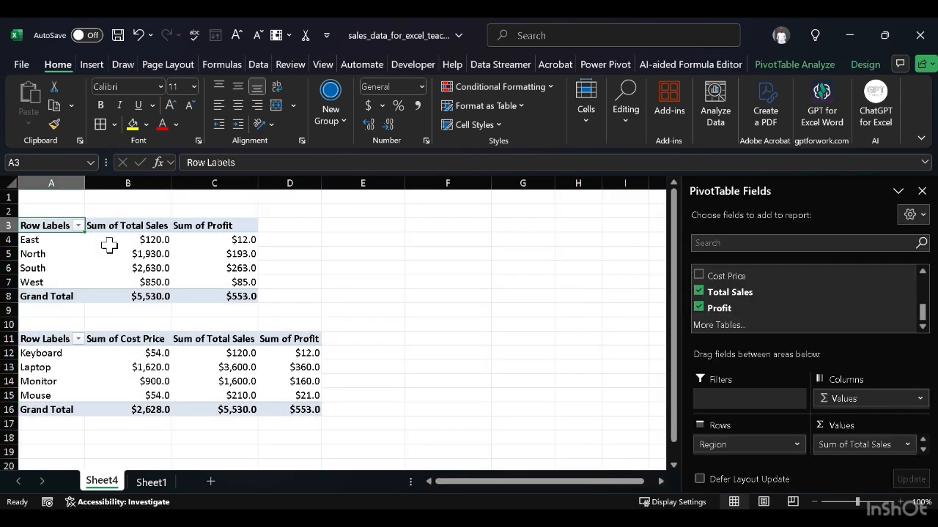
left_click(810, 63)
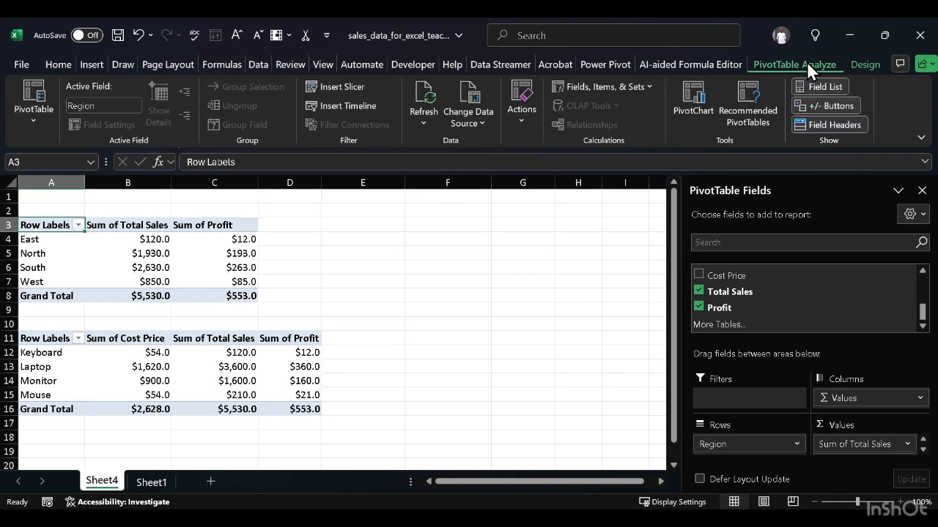
left_click(641, 84)
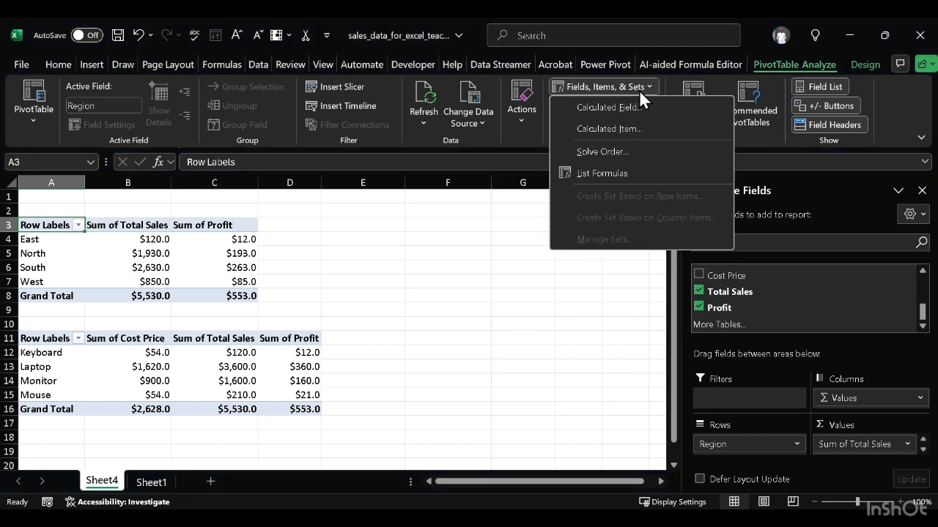
left_click(670, 116)
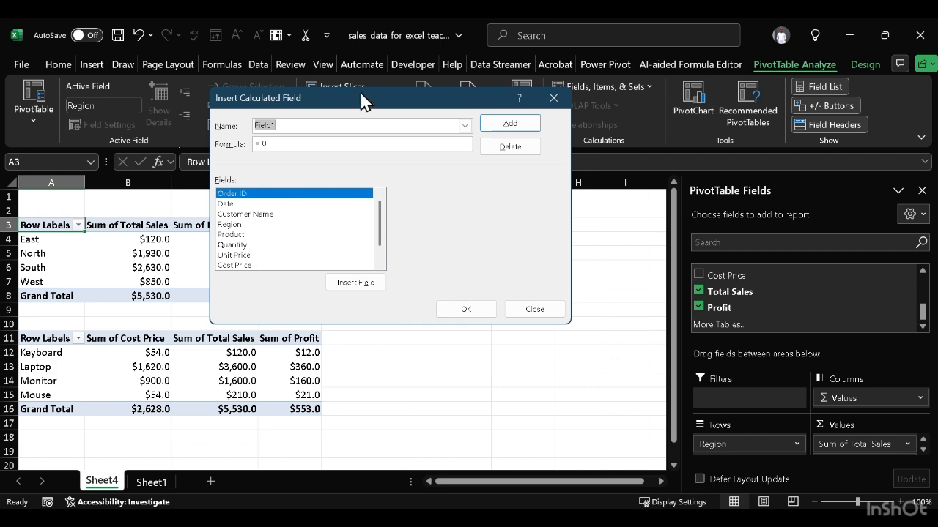
left_click(333, 130)
double_click(333, 130)
key("BackSpace")
type("profi")
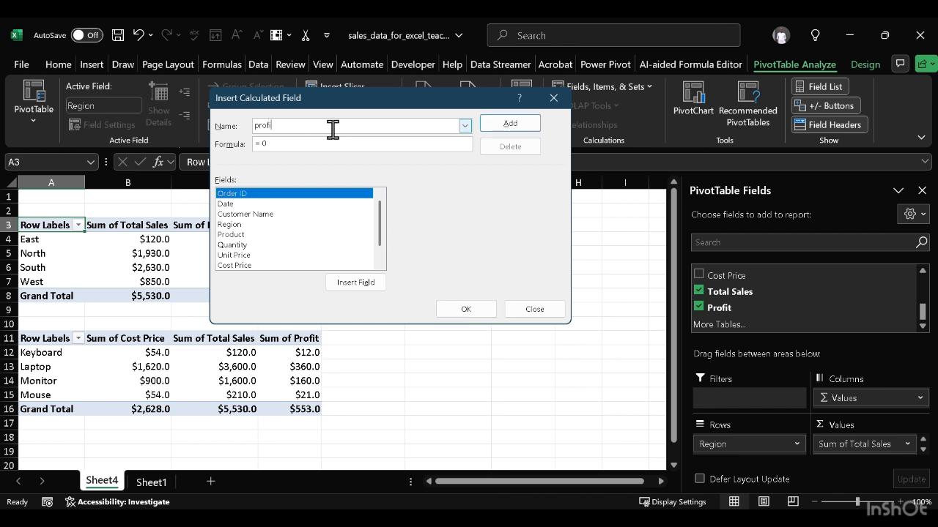
key("BackSpace")
key("BackSpace")
key("BackSpace")
type("Profit Margin")
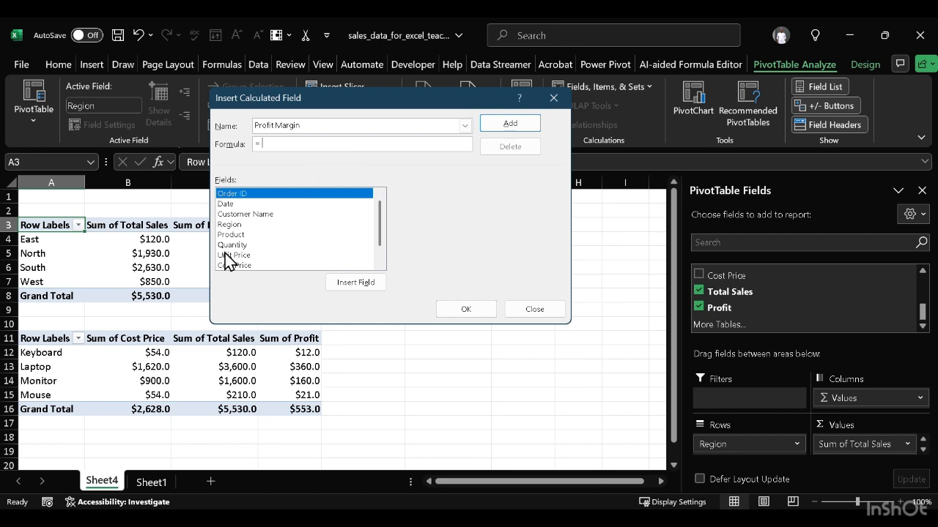
Step: Define the Profit Margin field's formula as = Profit / 'Total Sales' and add it to the region PivotTable
scroll(228, 251, "down", 1)
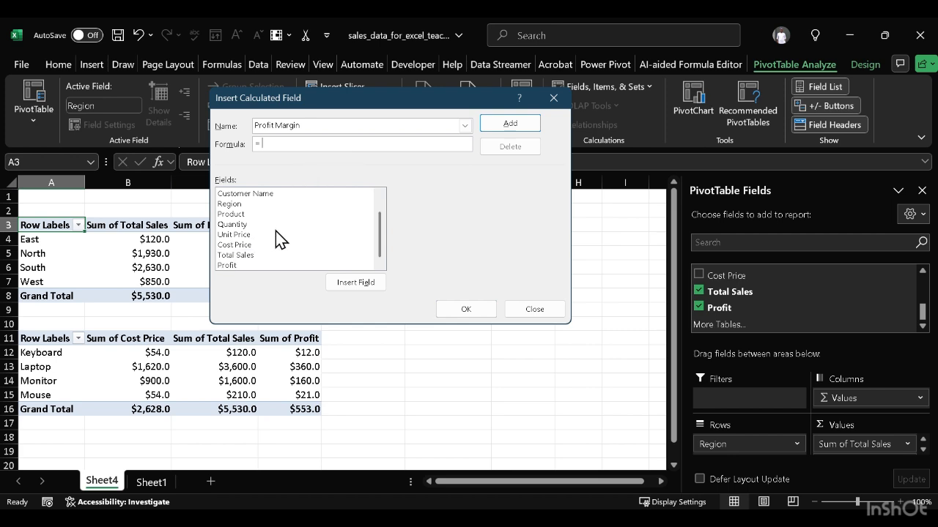
left_click(227, 265)
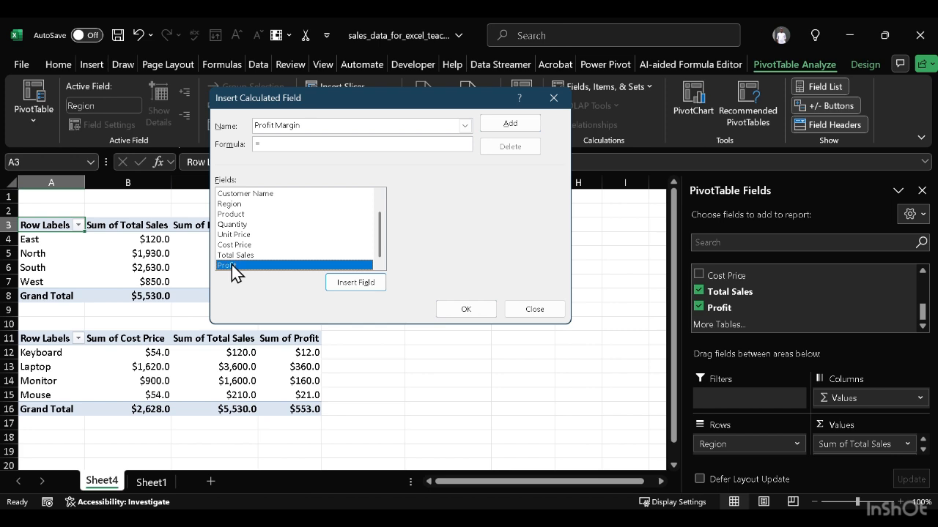
double_click(252, 265)
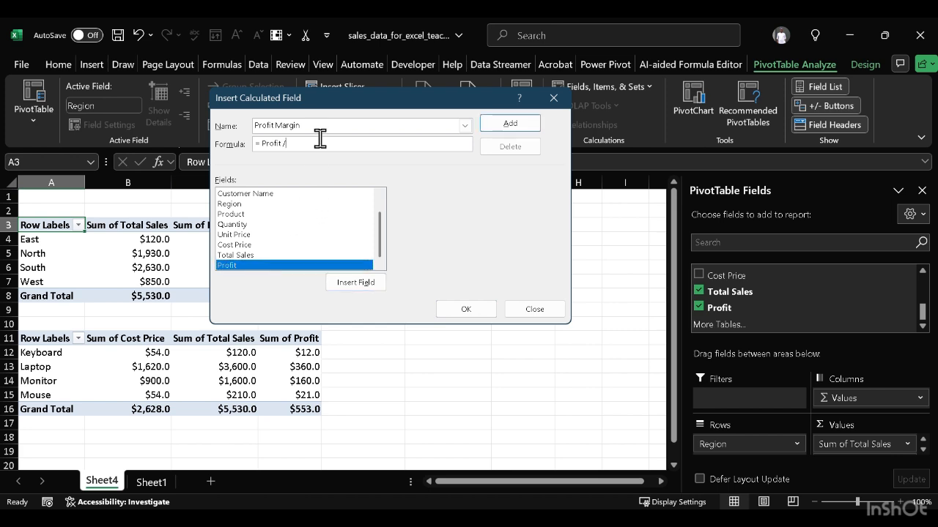
double_click(253, 255)
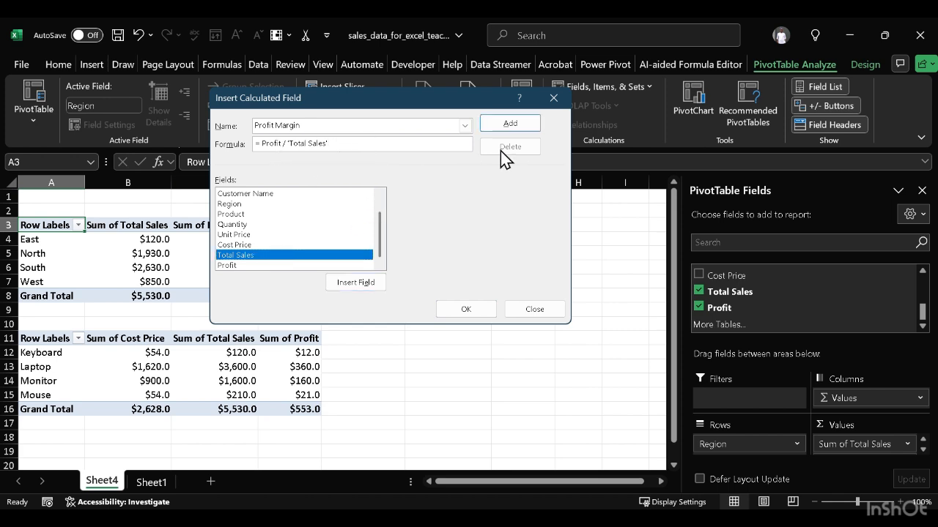
left_click(519, 126)
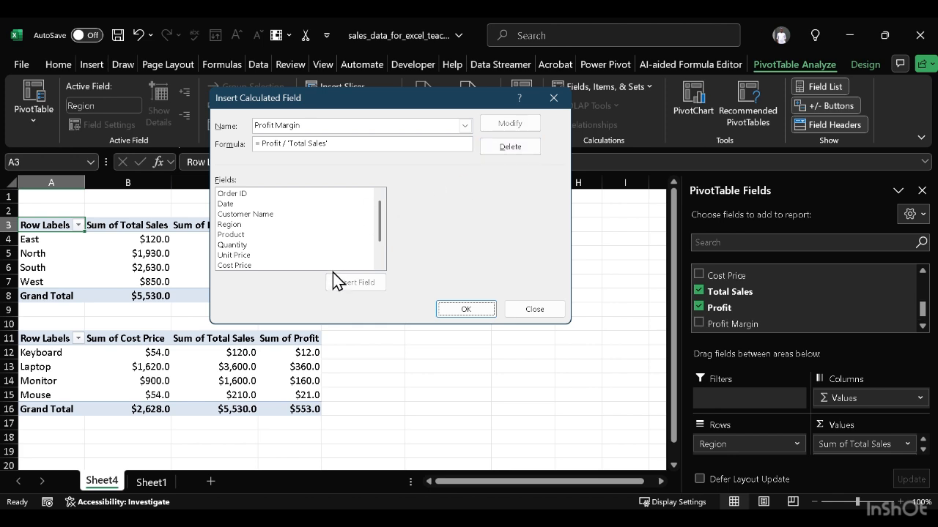
scroll(331, 261, "down", 1)
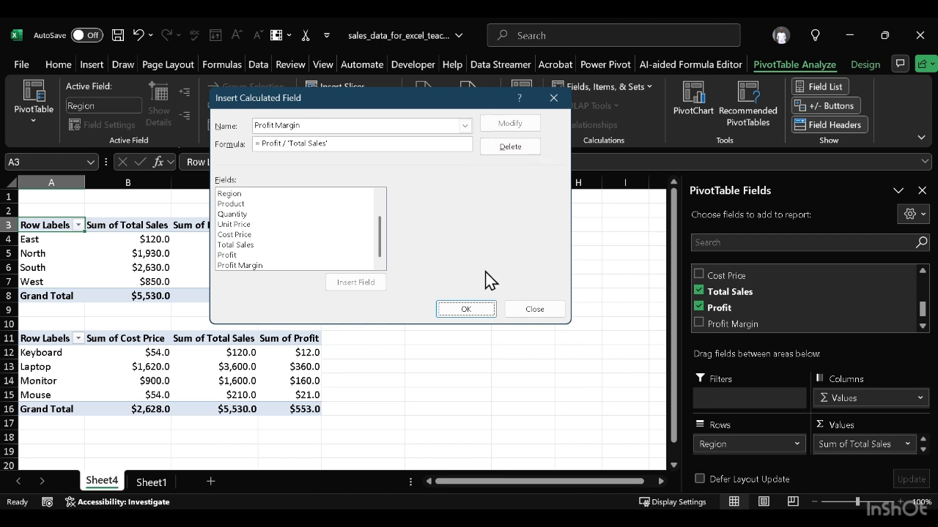
left_click(465, 309)
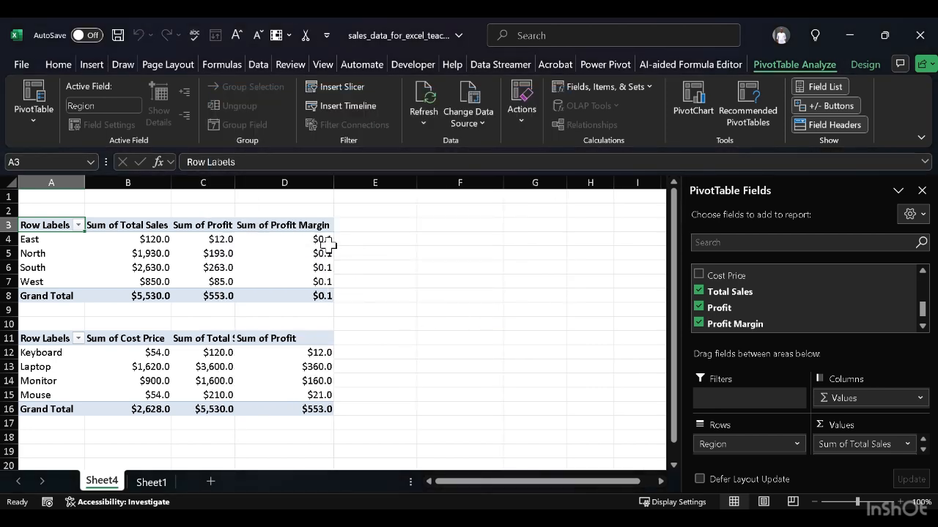
Step: Format the Sum of Profit Margin column of the region PivotTable as Percentage
left_click(304, 225)
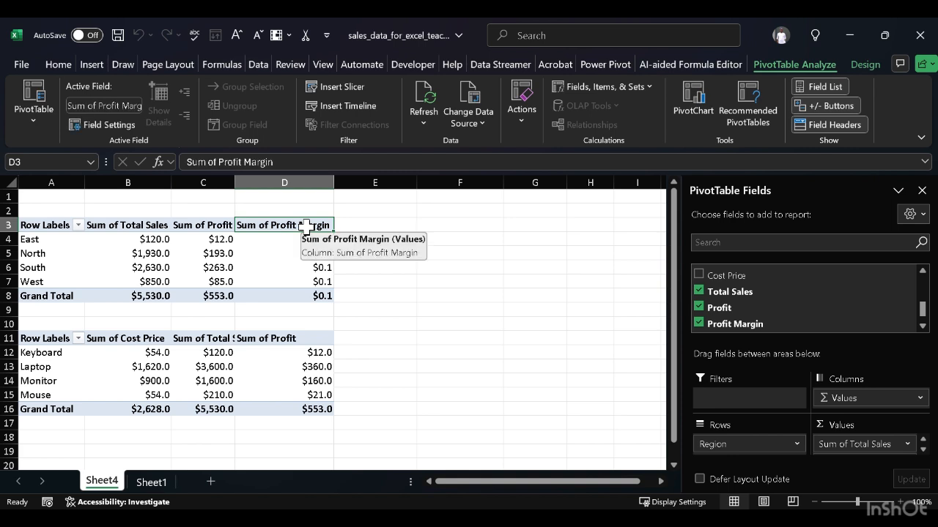
key("shift+Down")
key("shift+Down")
key("shift+Down")
key("shift+Down")
key("shift+Down")
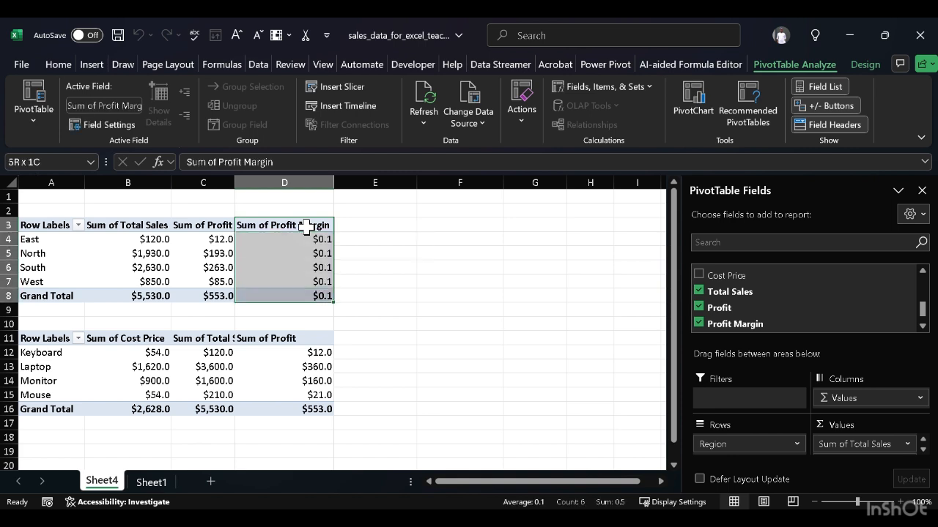
left_click(65, 63)
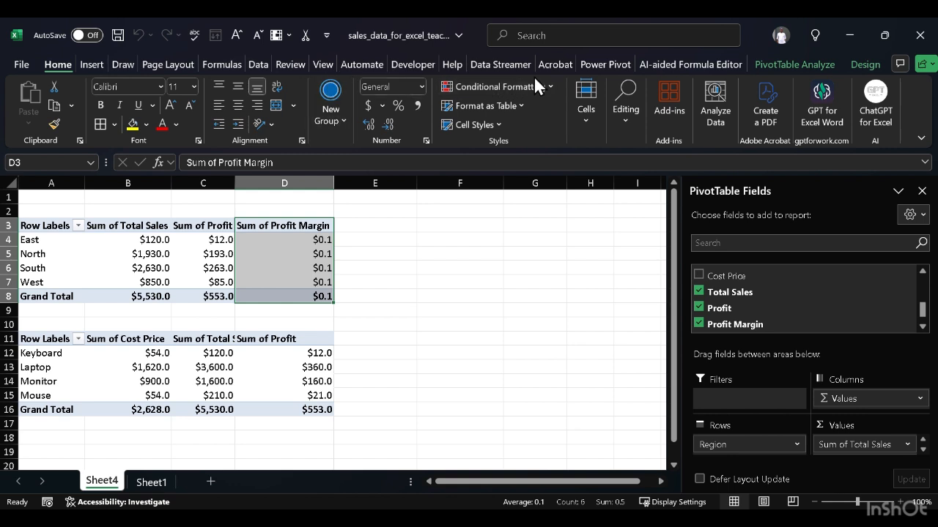
left_click(421, 85)
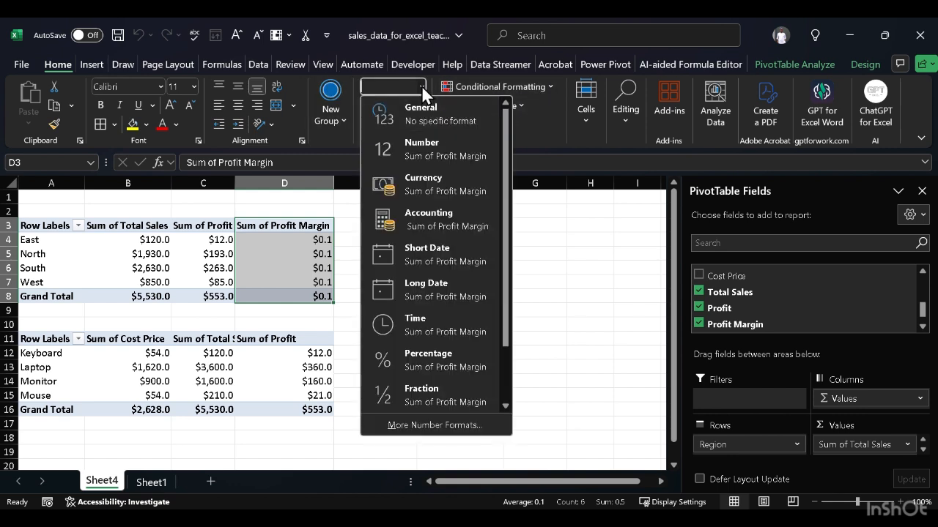
left_click(423, 361)
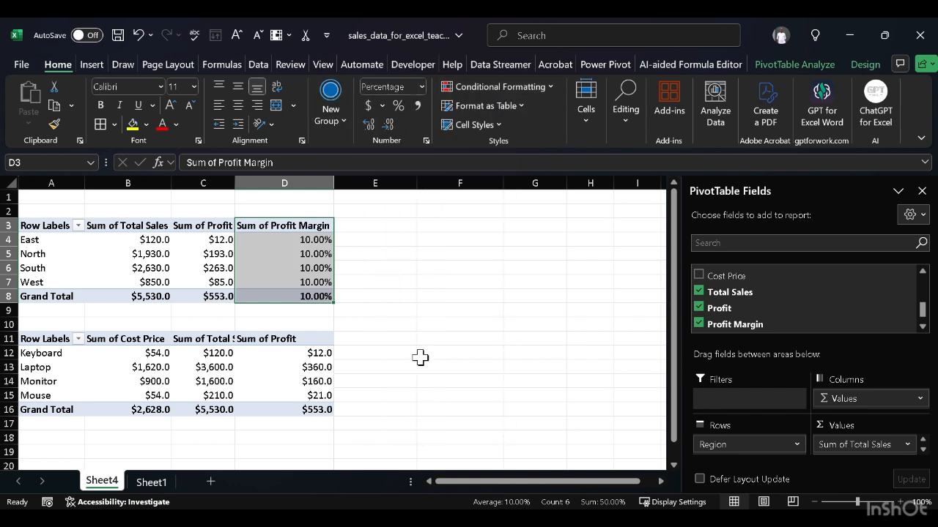
left_click(434, 295)
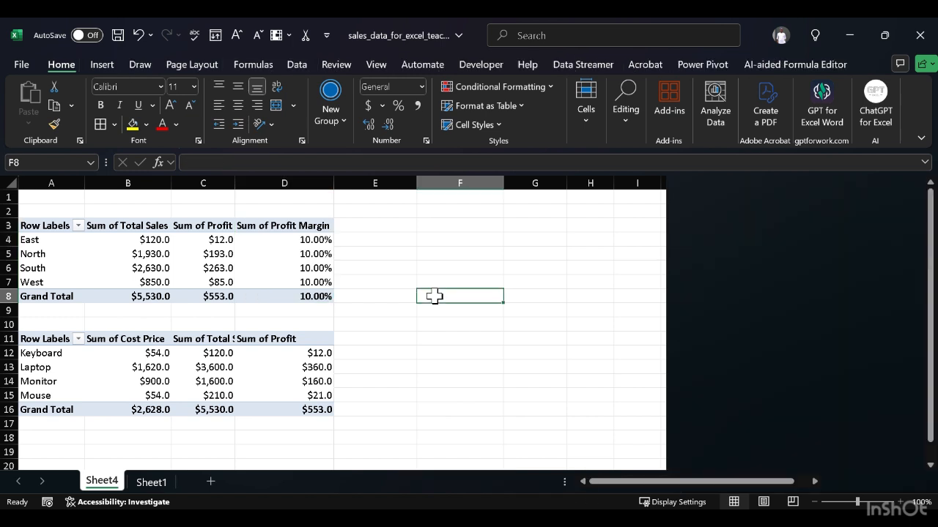
Step: Check the region PivotTable's profit margins against the Cost Price formula in the sales table on Sheet1
left_click(257, 230)
left_click(274, 254)
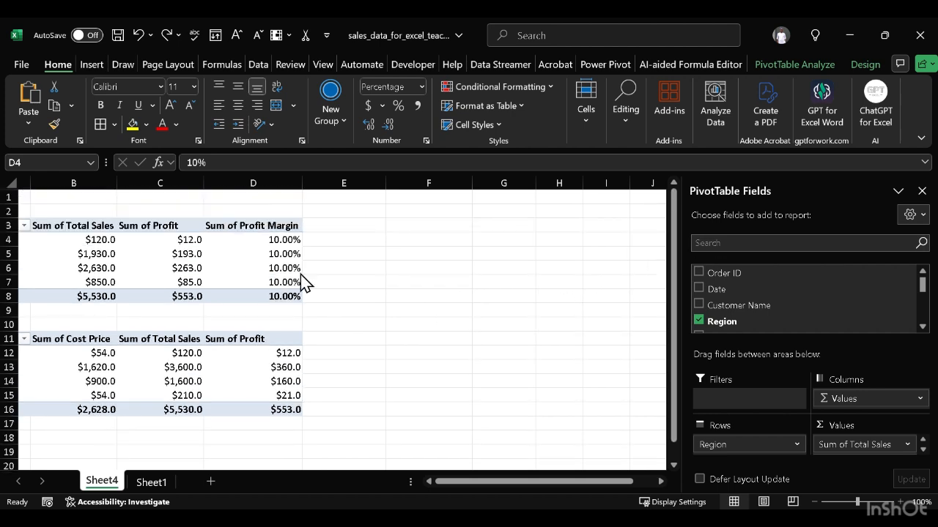
scroll(729, 293, "down", 5)
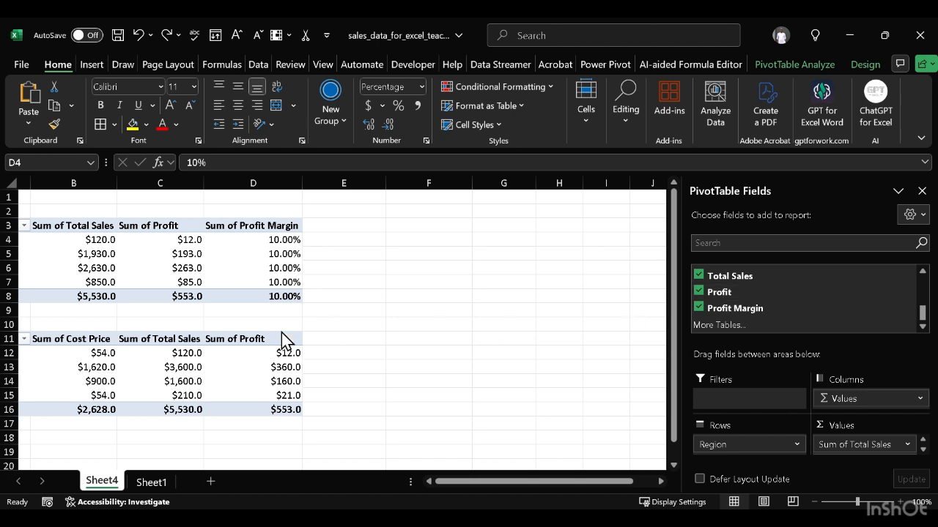
left_click(156, 481)
left_click(152, 482)
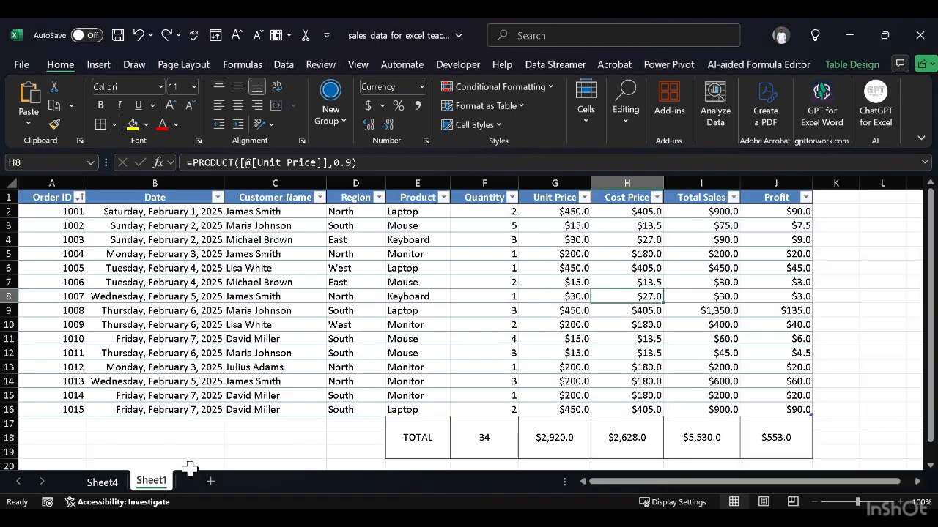
left_click(621, 211)
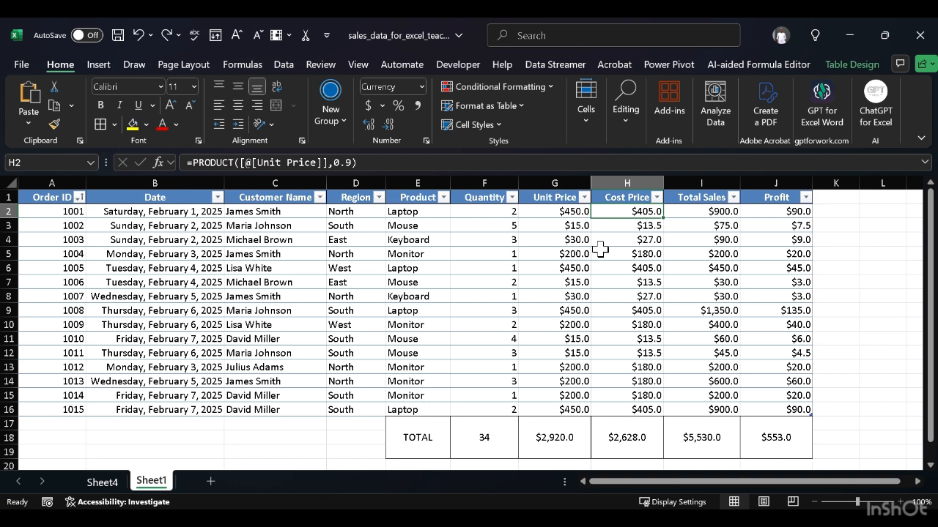
left_click(102, 482)
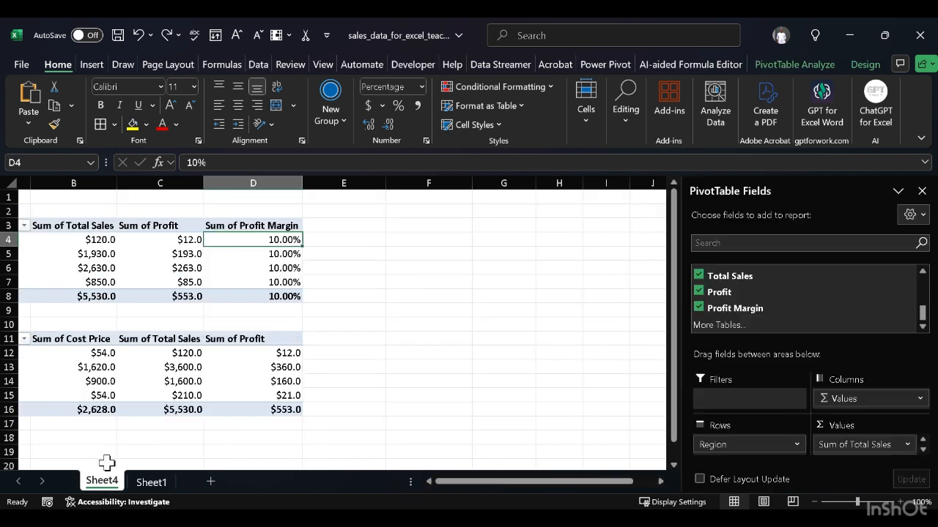
Step: Replace the Cost Price formula in cell H2 on Sheet1 with =PRODUCT([@[Unit Price]], RAND()*0.3 + 0.7)
left_click(154, 483)
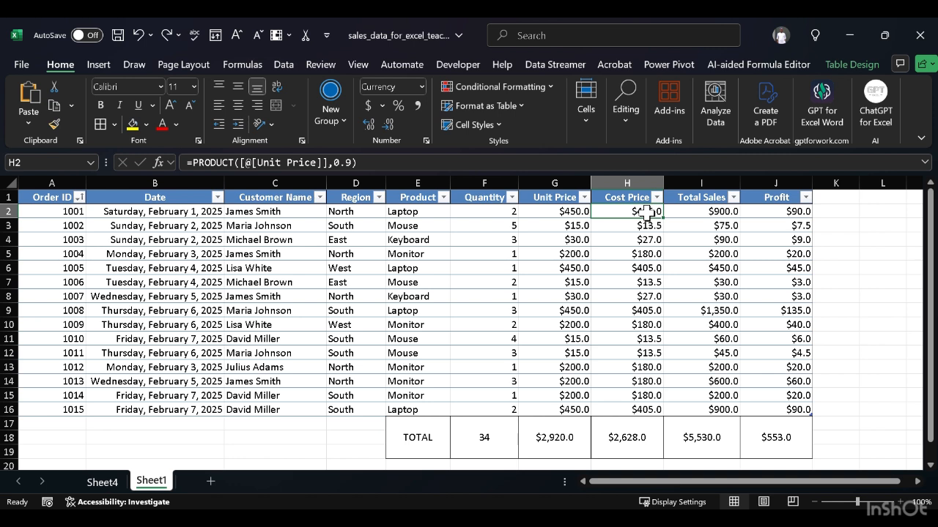
left_click(491, 162)
key("ctrl+a")
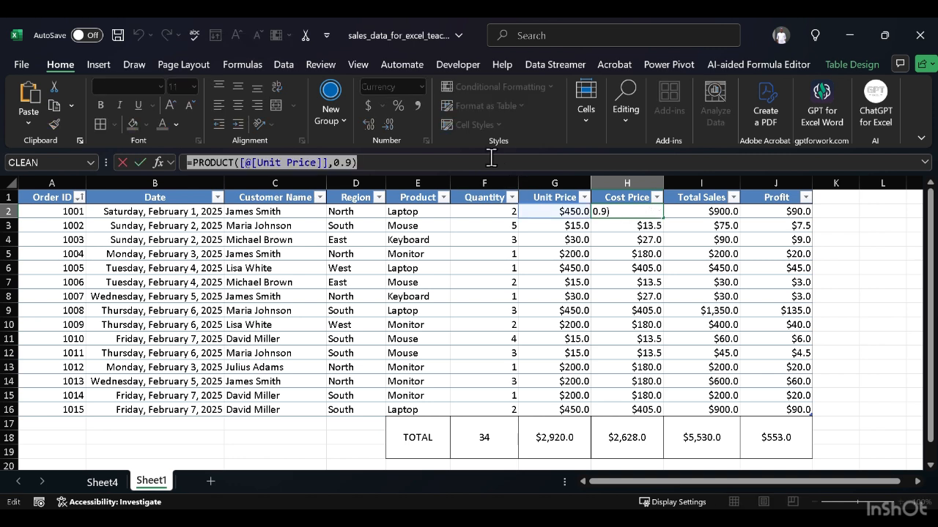
type("=PRODUCT([@[Unit Price]], RAND()*0.3 + 0.7)")
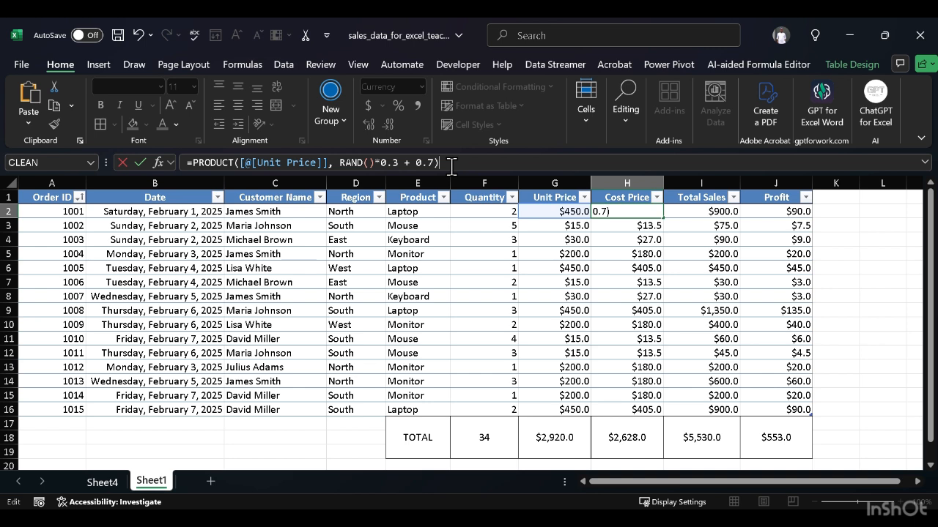
key("Return")
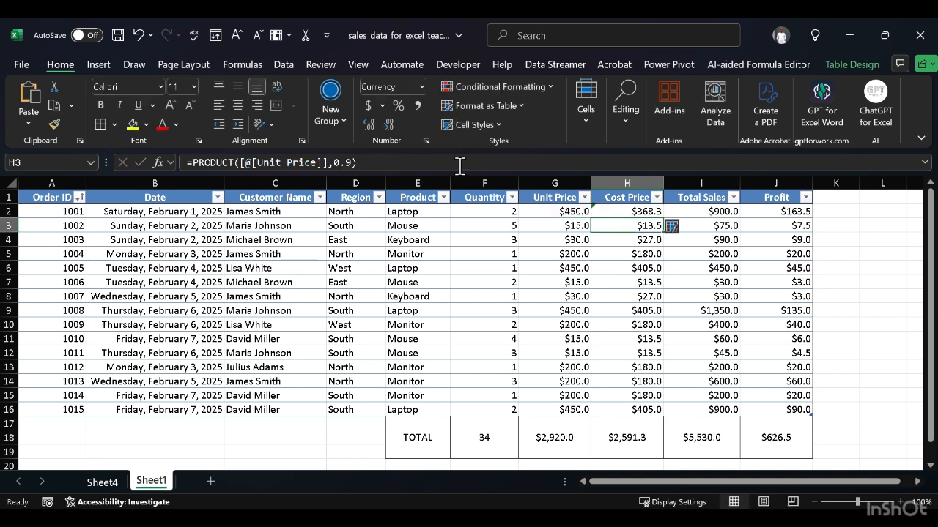
left_click(622, 212)
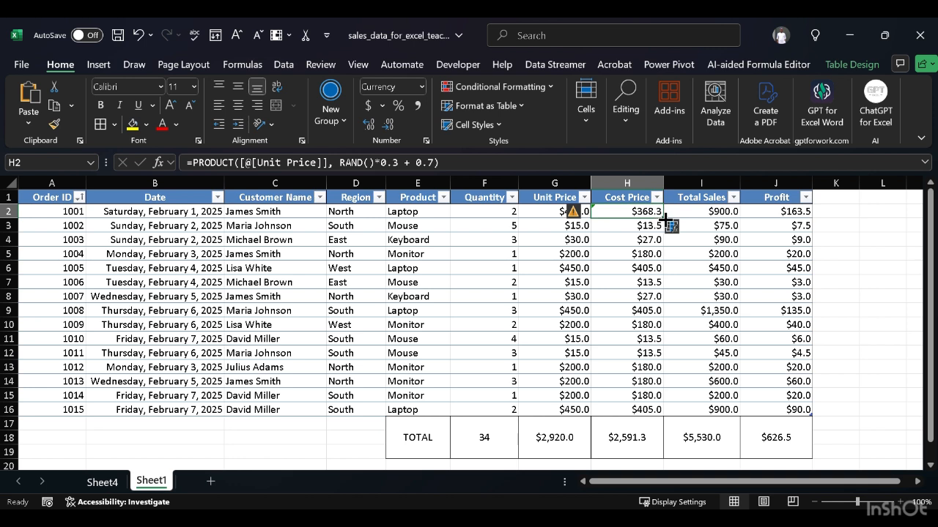
Step: Fill the Cost Price formula from H2 down to H16 in the sales table on Sheet1
left_click_drag(664, 217, 691, 410)
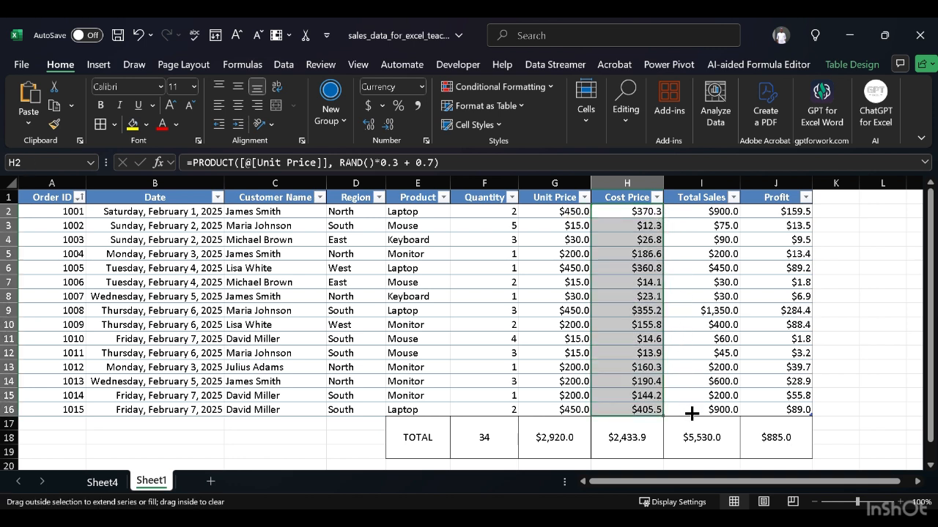
left_click(901, 311)
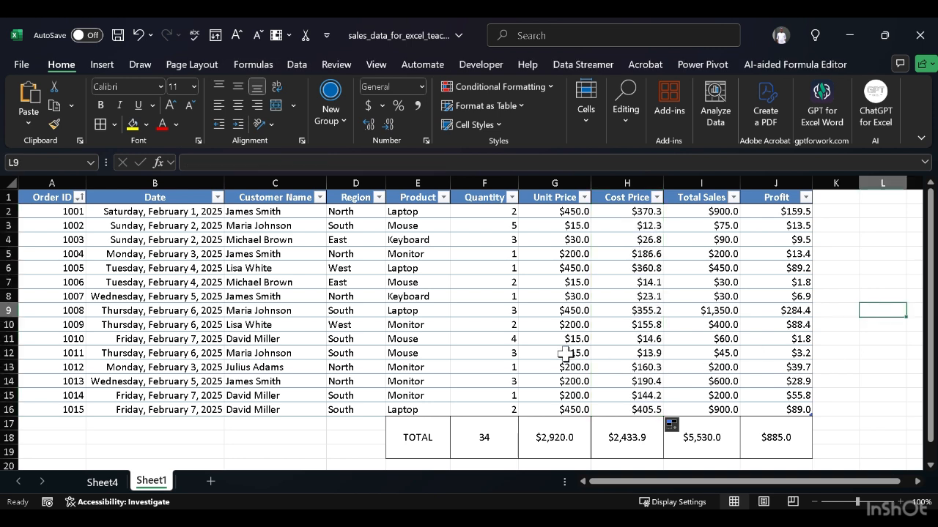
Step: Refresh the region PivotTable on Sheet4 from the updated sales data and review its profit margins by region
left_click(102, 482)
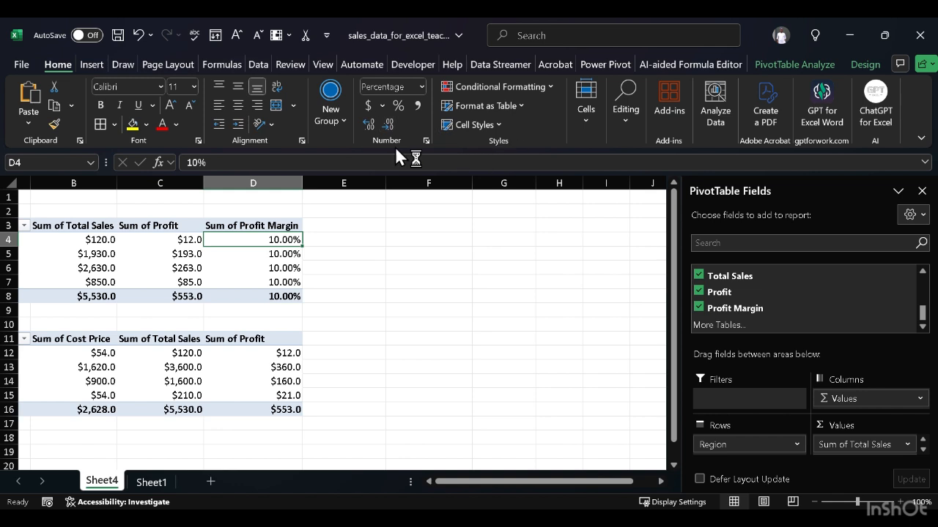
left_click(778, 65)
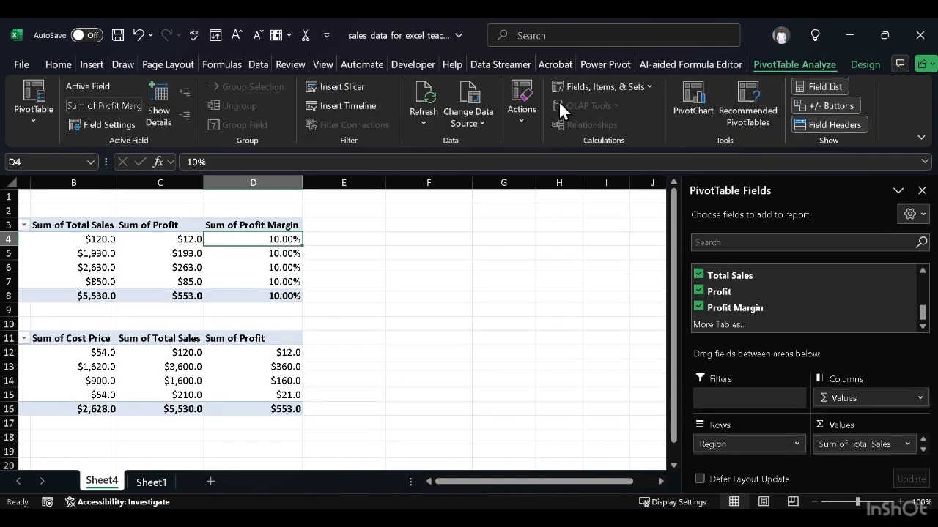
left_click(424, 123)
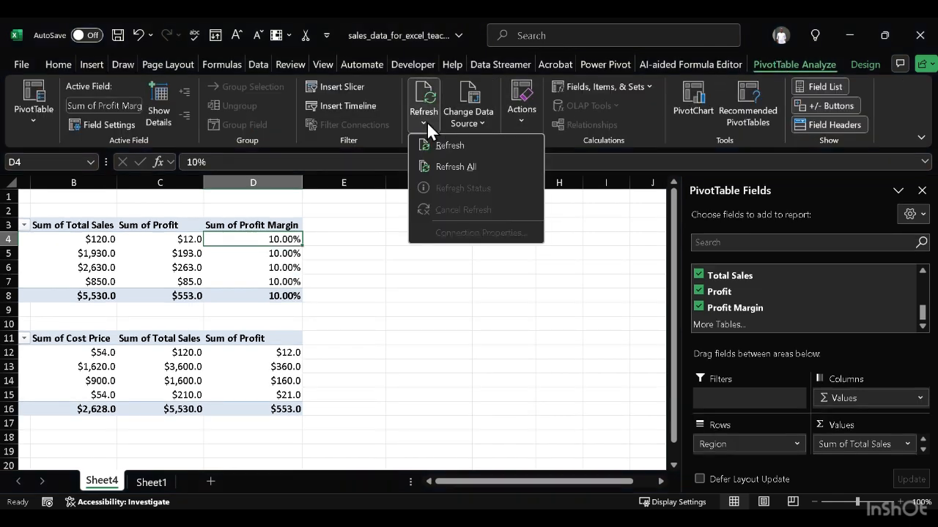
left_click(448, 145)
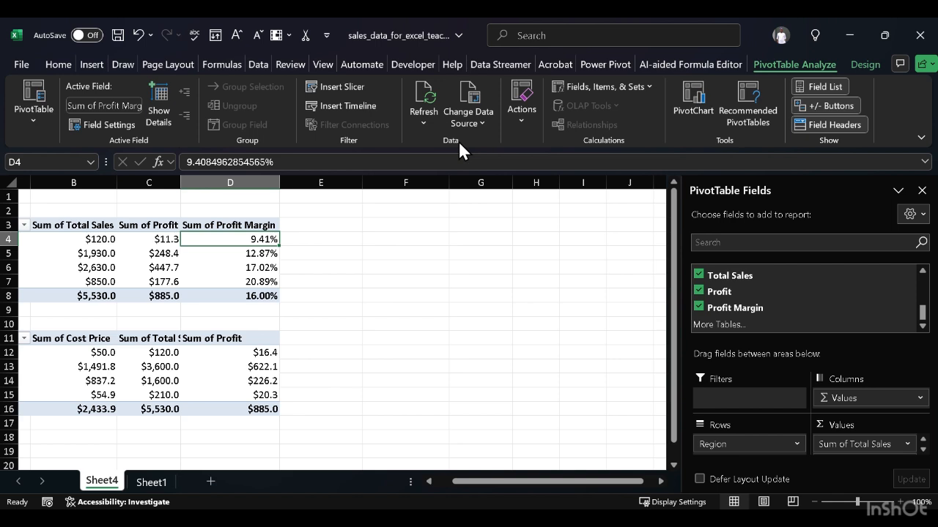
left_click(367, 282)
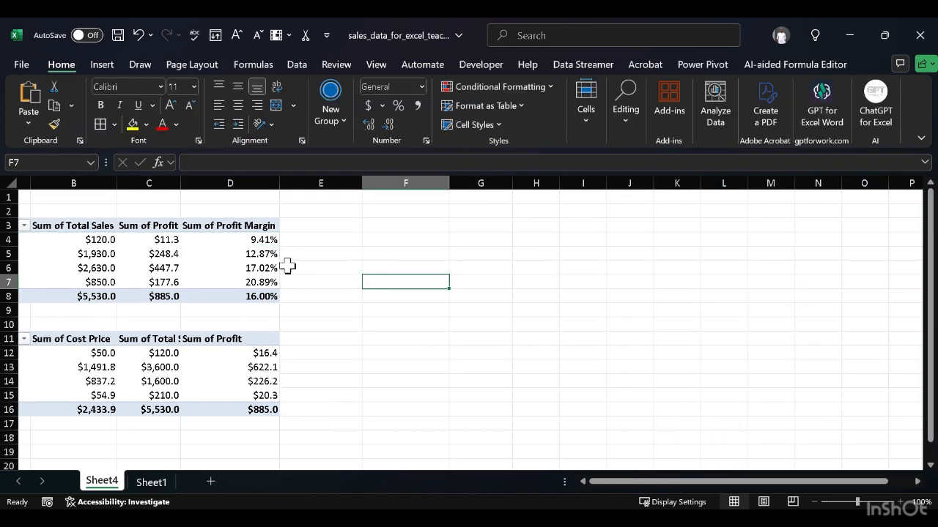
mouse_move(257, 244)
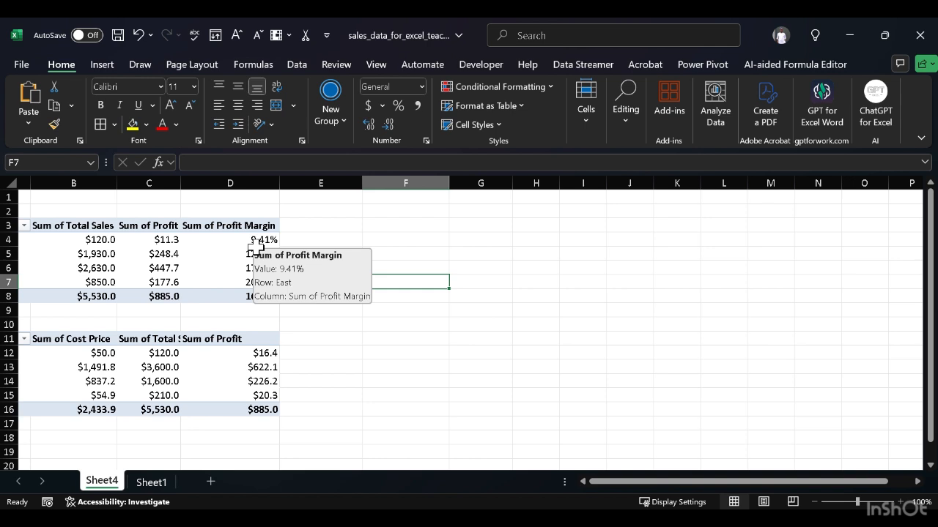
scroll(100, 254, "left", 2)
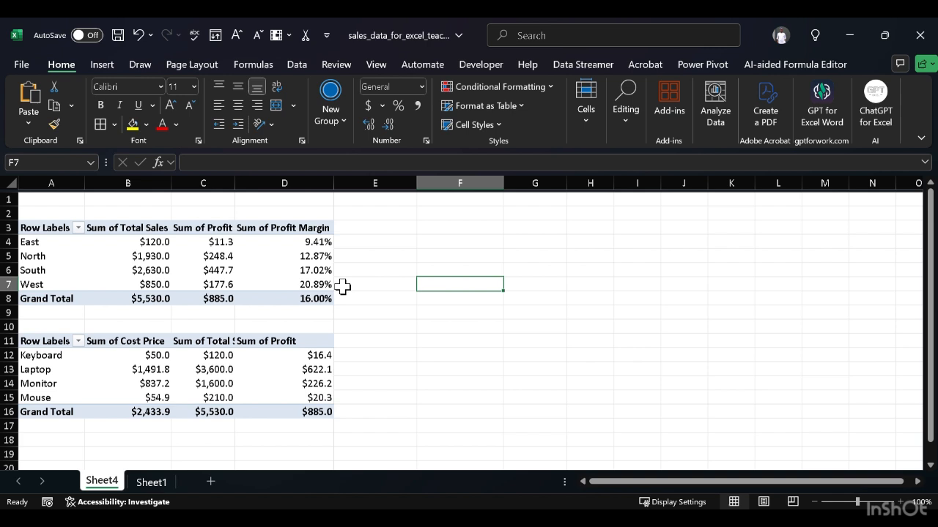
Step: Widen column C on Sheet4 so the product PivotTable's Sum of Total Sales heading fits
left_click(388, 393)
right_click(389, 394)
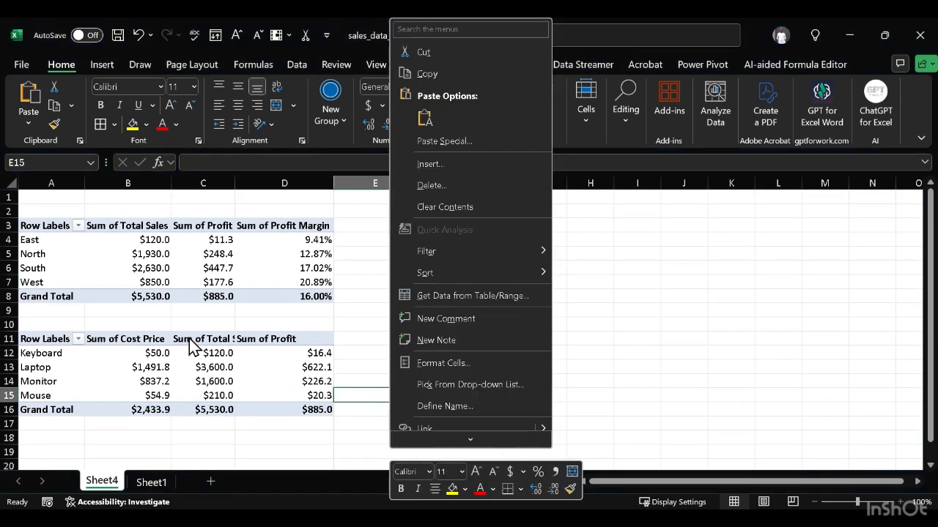
left_click(85, 182)
left_click(85, 180)
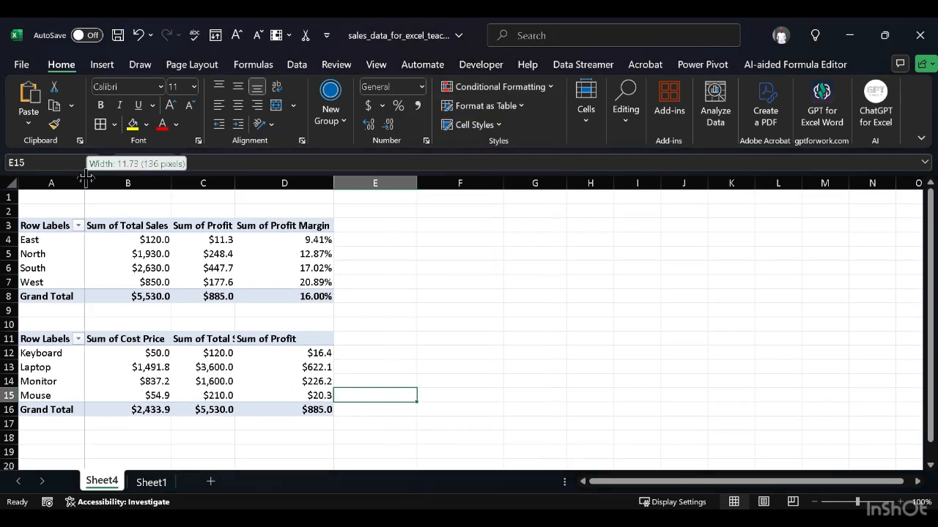
left_click(167, 183)
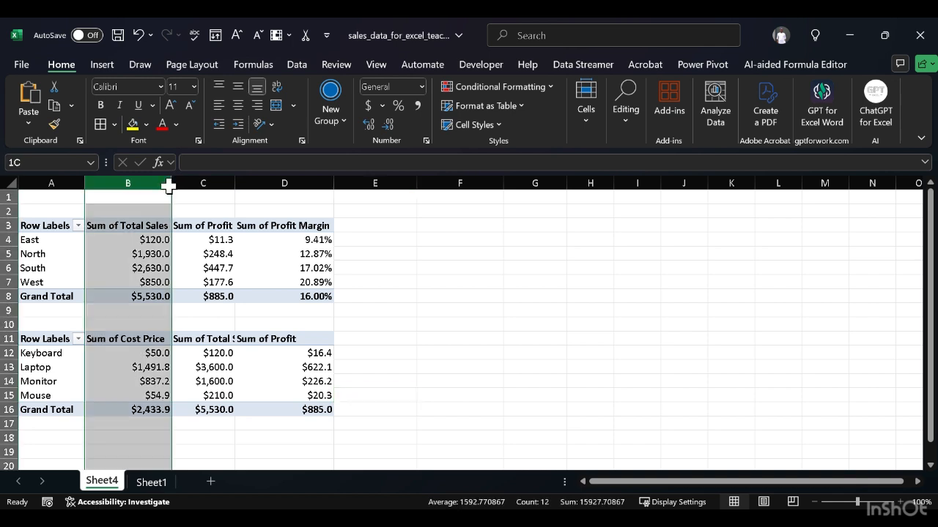
left_click_drag(169, 186, 171, 180)
left_click(173, 182)
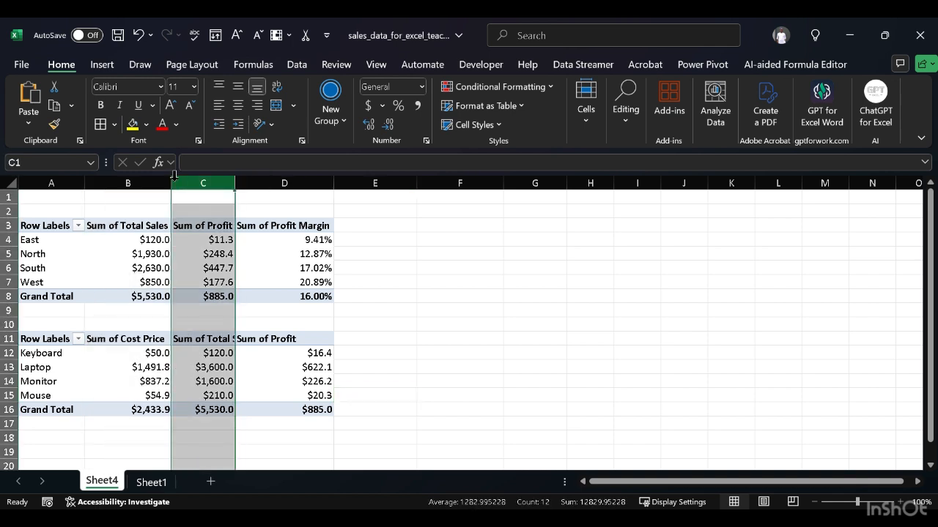
left_click(405, 287)
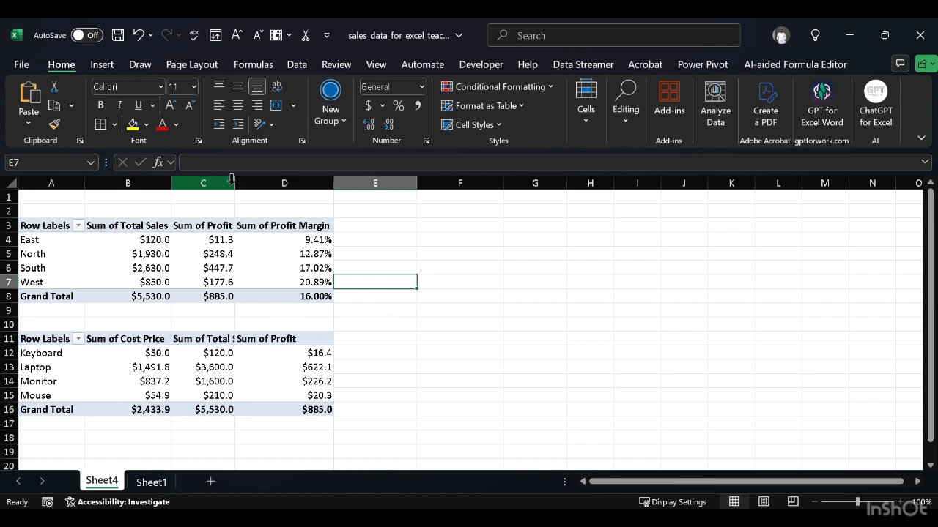
left_click_drag(232, 180, 257, 181)
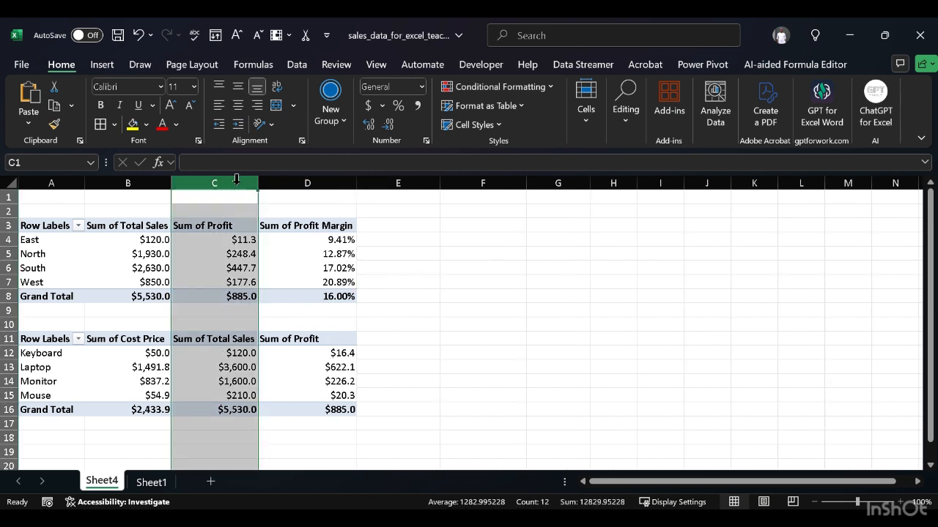
left_click(414, 347)
Step: Add the Profit Margin field to the values of the product PivotTable
left_click(192, 352)
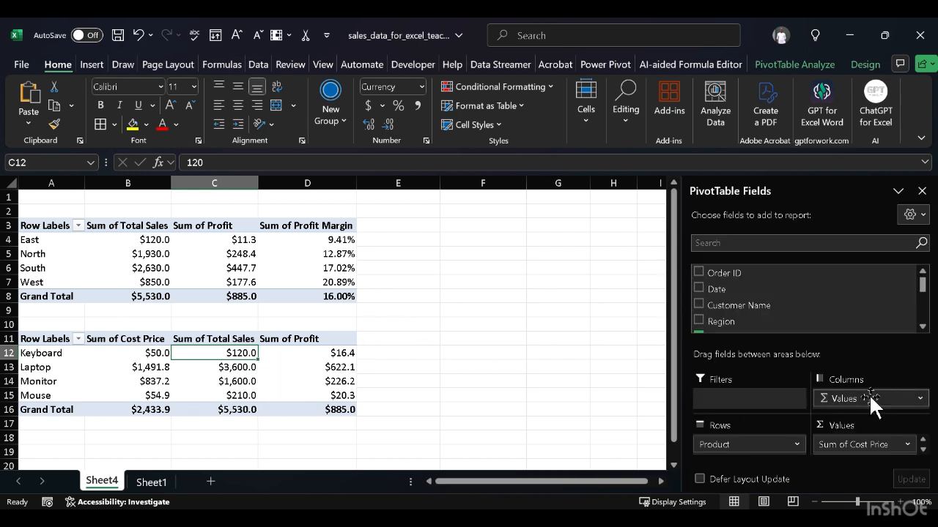
scroll(873, 434, "down", 1)
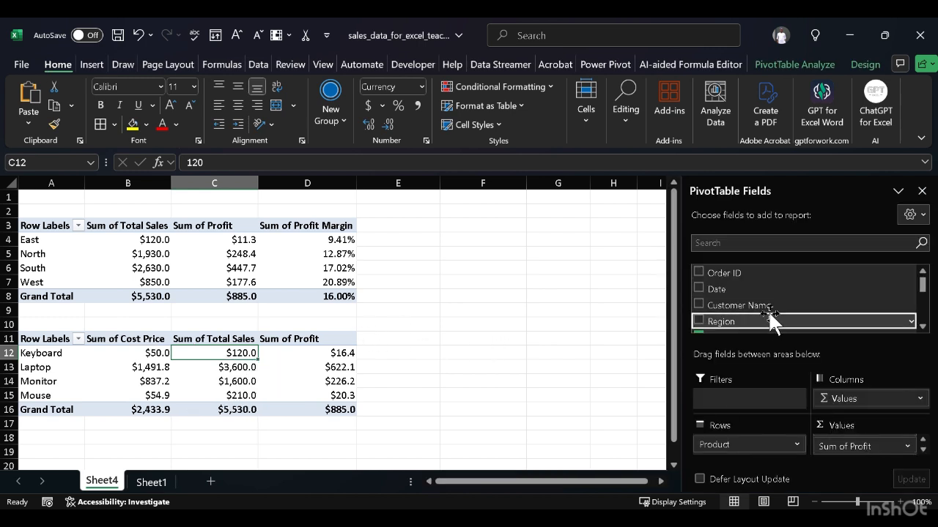
scroll(765, 311, "down", 3)
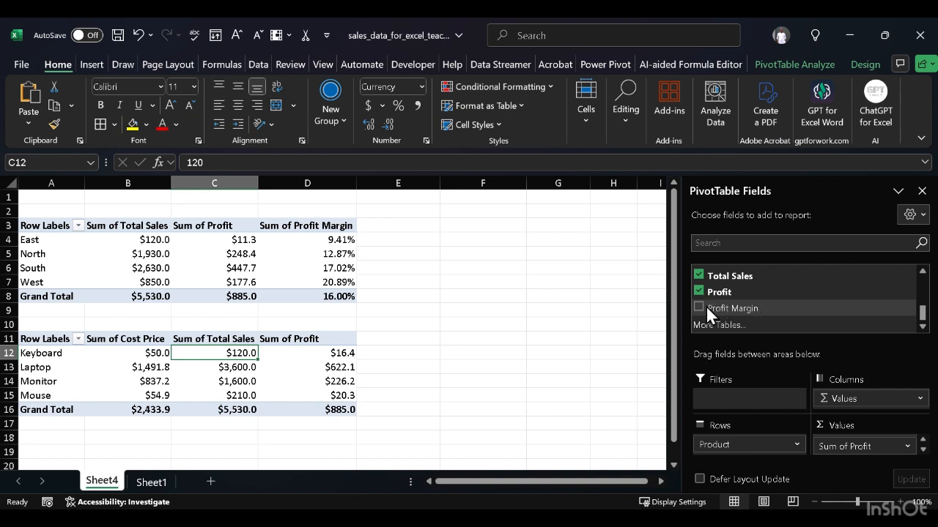
left_click_drag(703, 306, 868, 455)
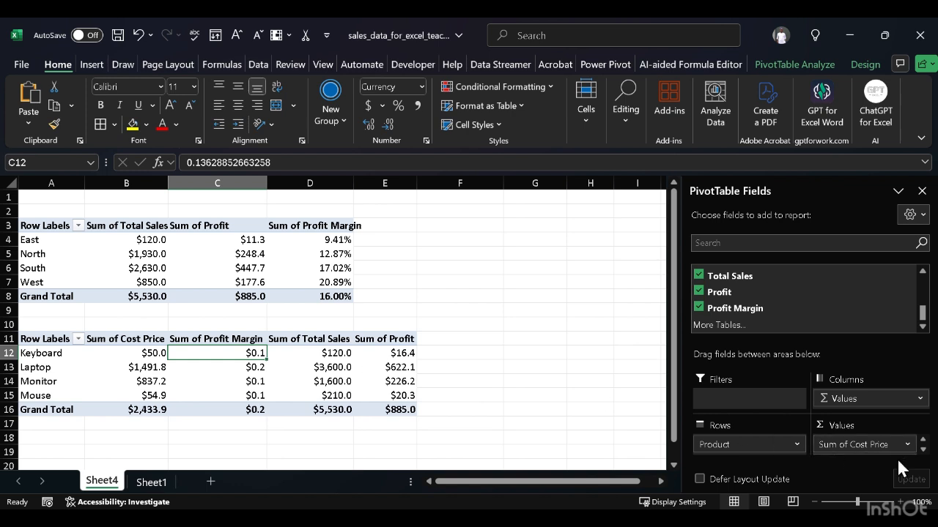
Step: Move Sum of Profit Margin to the end of the product PivotTable's values, after Sum of Profit
left_click(923, 450)
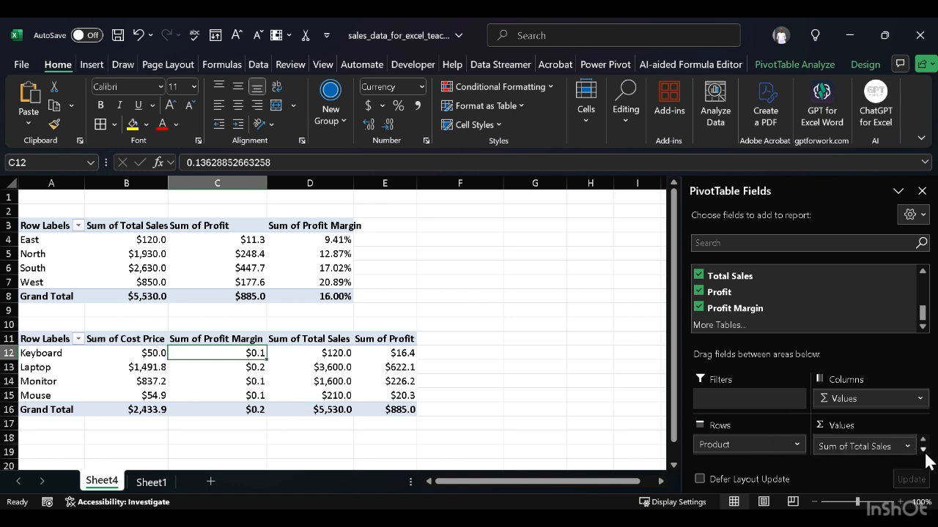
left_click(923, 450)
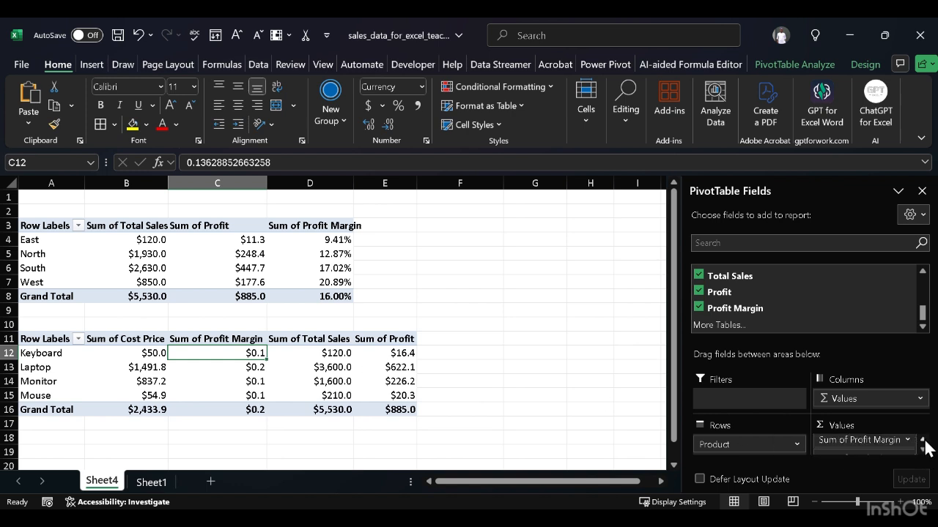
left_click_drag(874, 440, 880, 450)
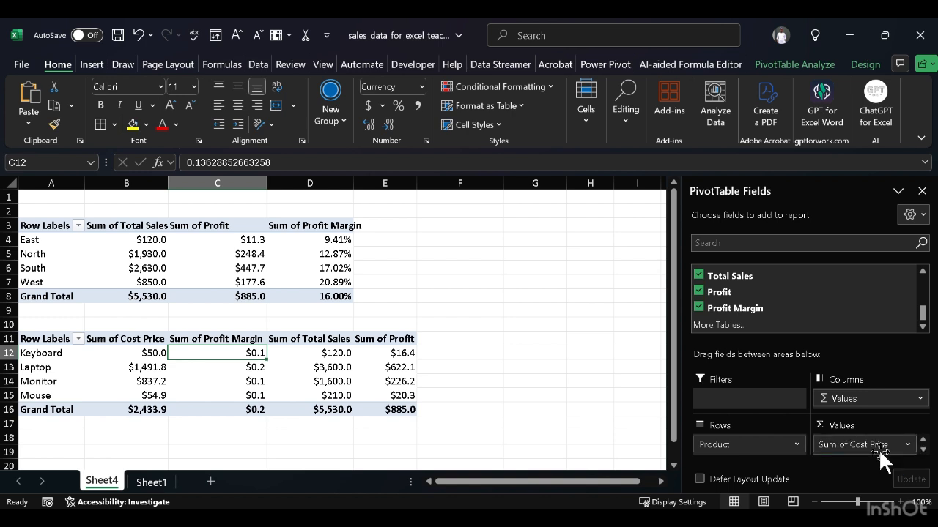
left_click(923, 450)
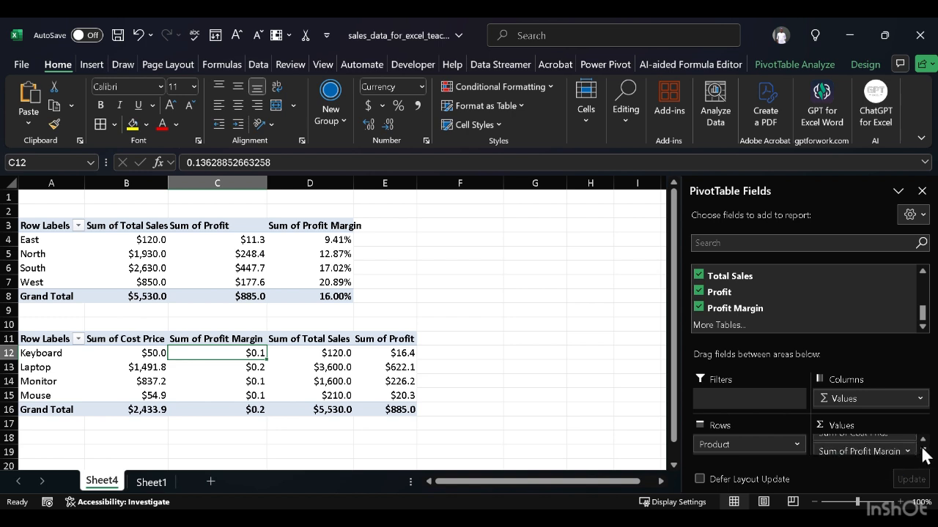
left_click(923, 450)
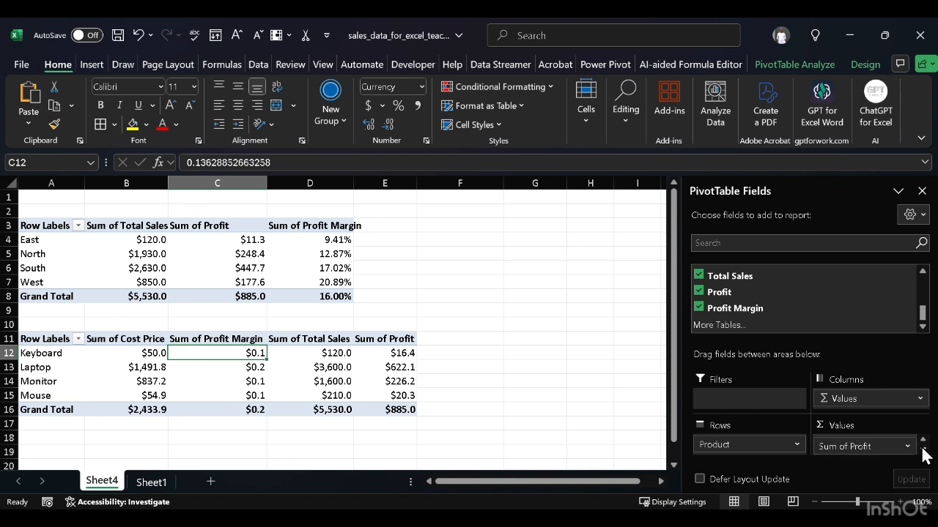
left_click(923, 440)
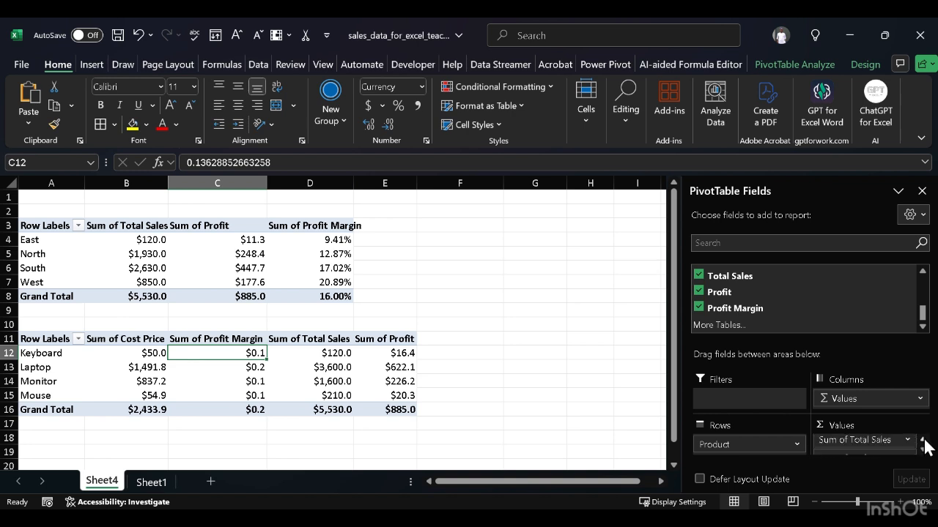
left_click(923, 439)
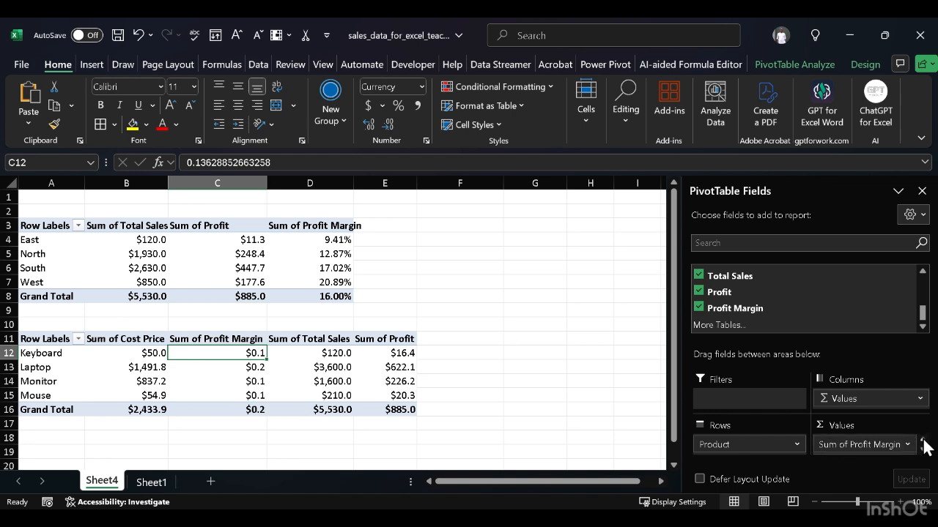
left_click(882, 444)
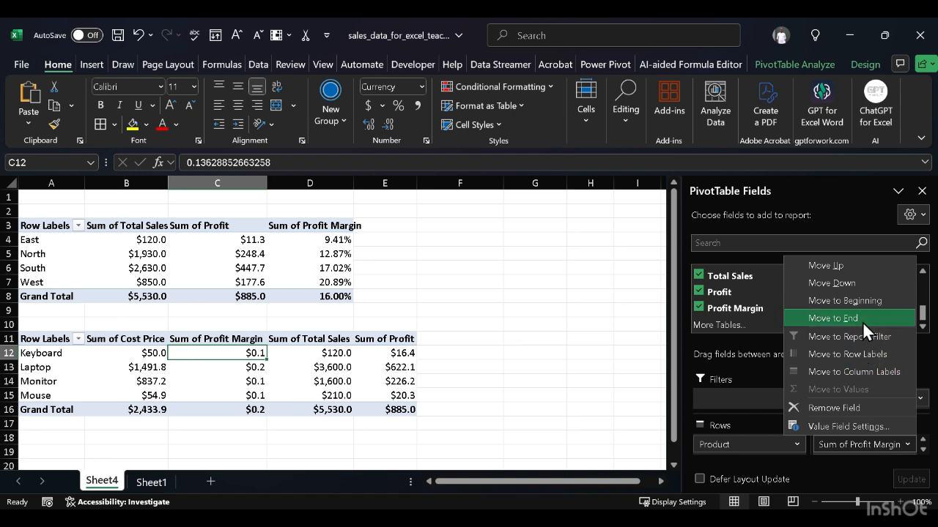
left_click(854, 316)
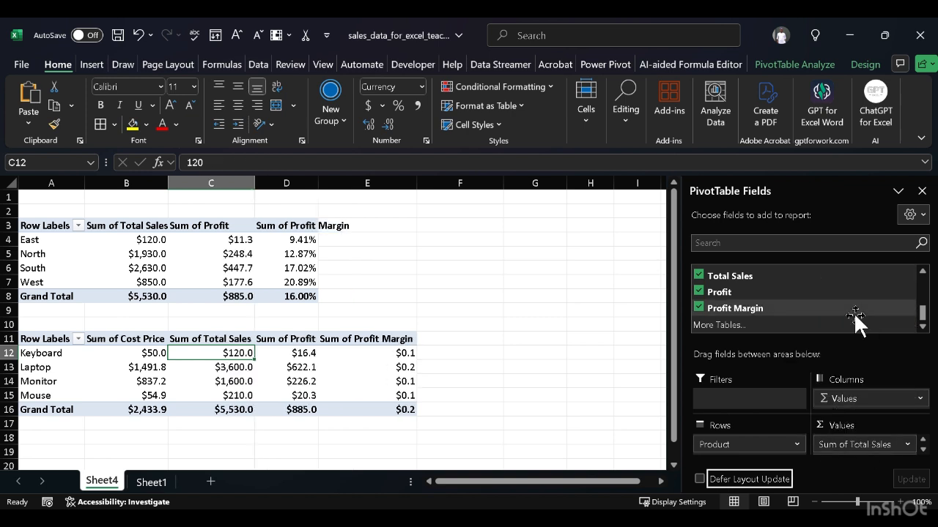
left_click(469, 421)
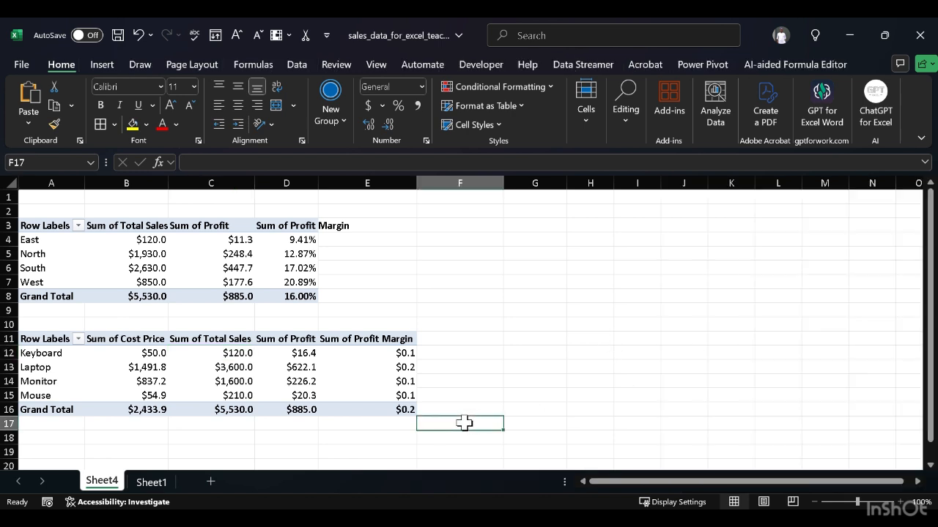
Step: Format the product PivotTable's Sum of Profit Margin column, E11:E16, as Percentage
left_click(372, 339)
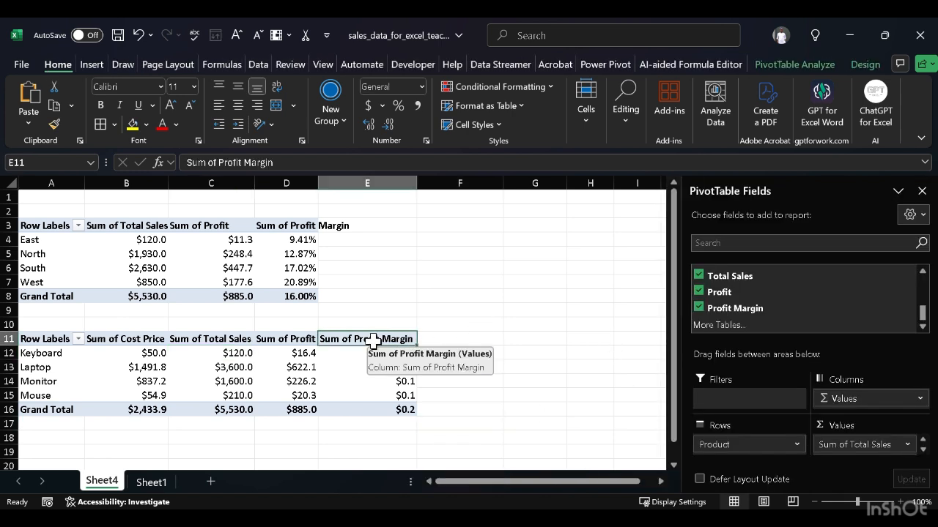
key("shift+Down")
key("shift+Down")
key("shift+Down")
key("shift+Down")
key("shift+Down")
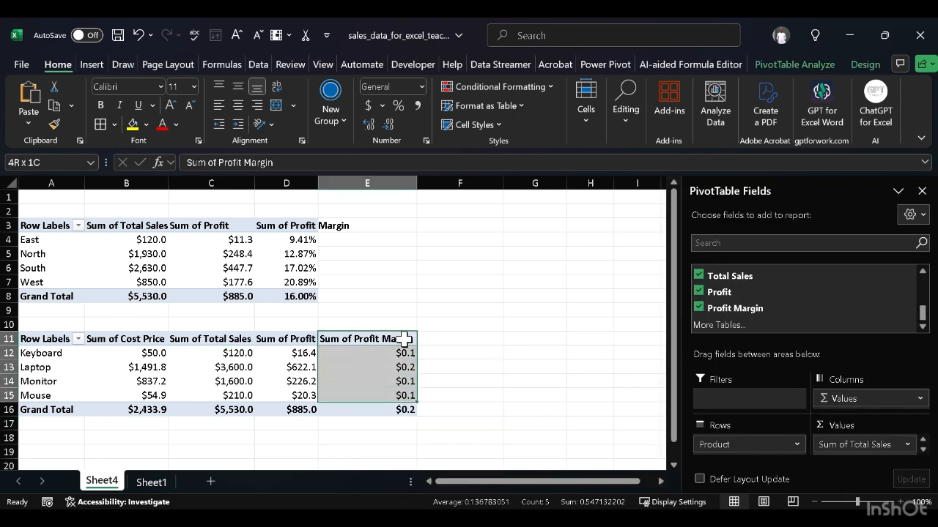
left_click(418, 89)
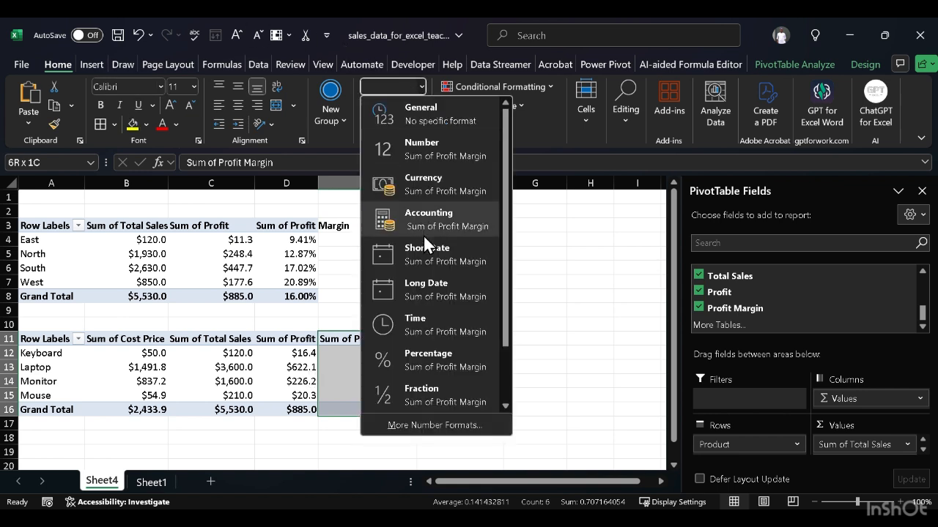
left_click(440, 358)
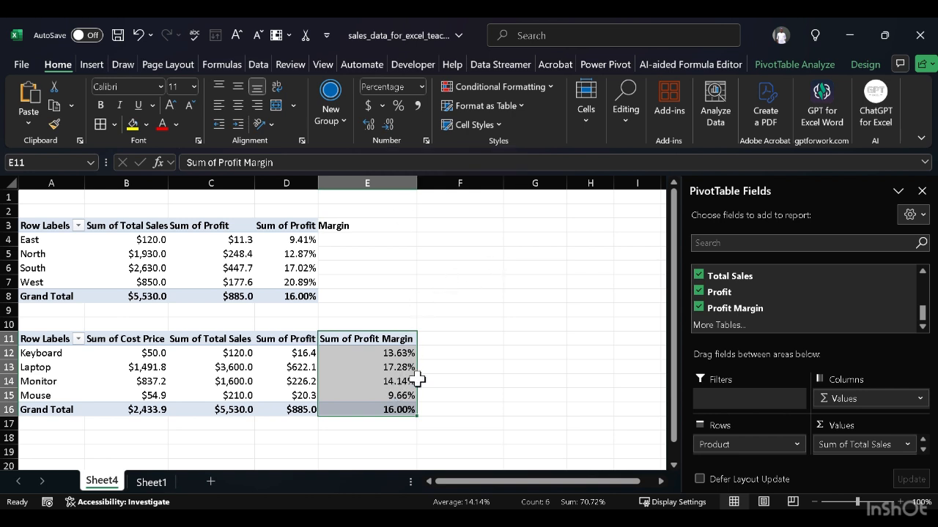
left_click(491, 286)
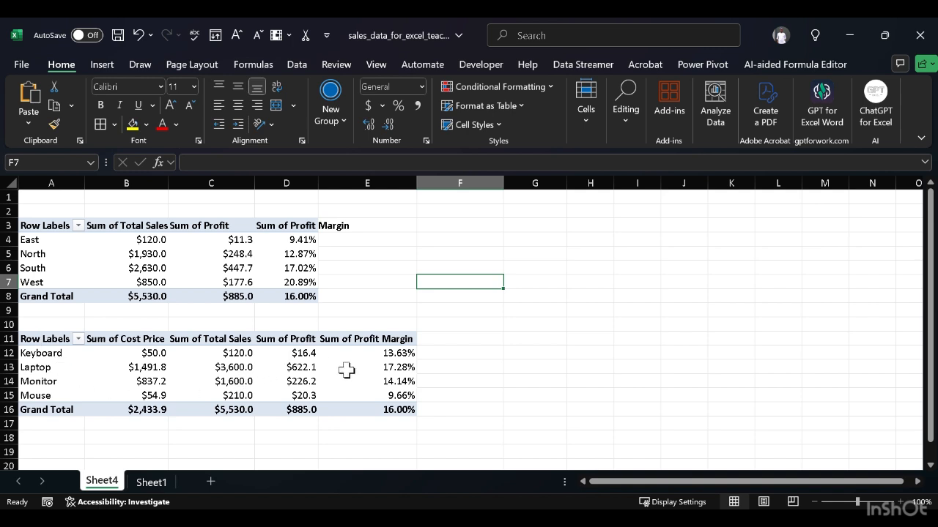
mouse_move(344, 368)
scroll(452, 374, "up", 1)
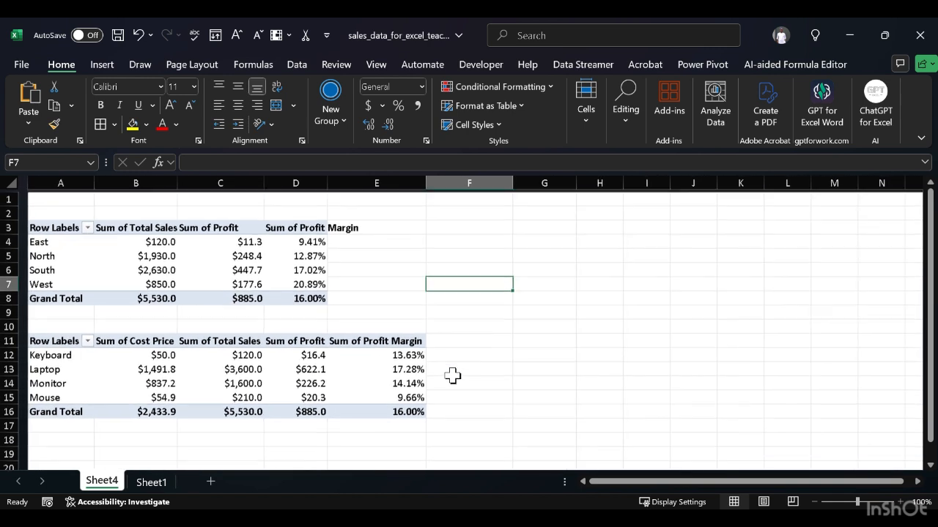
Step: Autofit column D on Sheet4 to the region PivotTable's Sum of Profit Margin heading
scroll(429, 328, "up", 2)
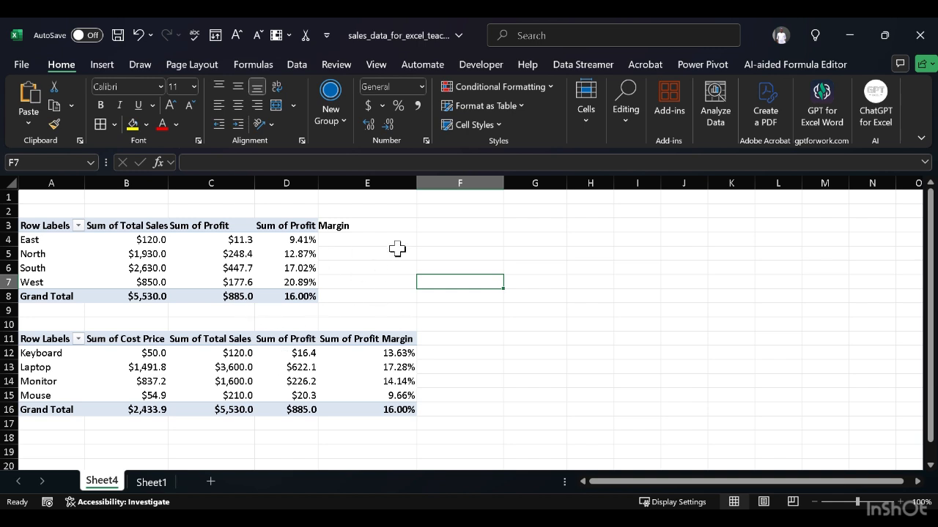
double_click(318, 182)
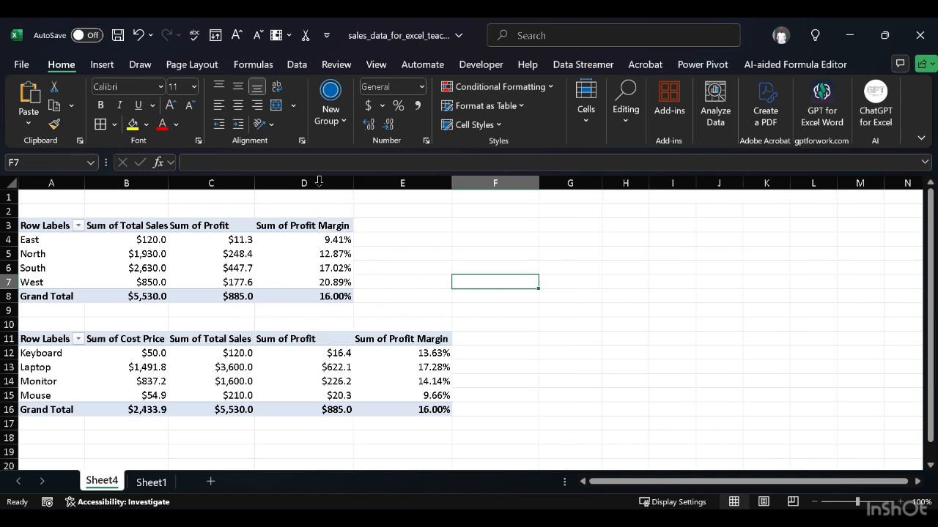
left_click(432, 269)
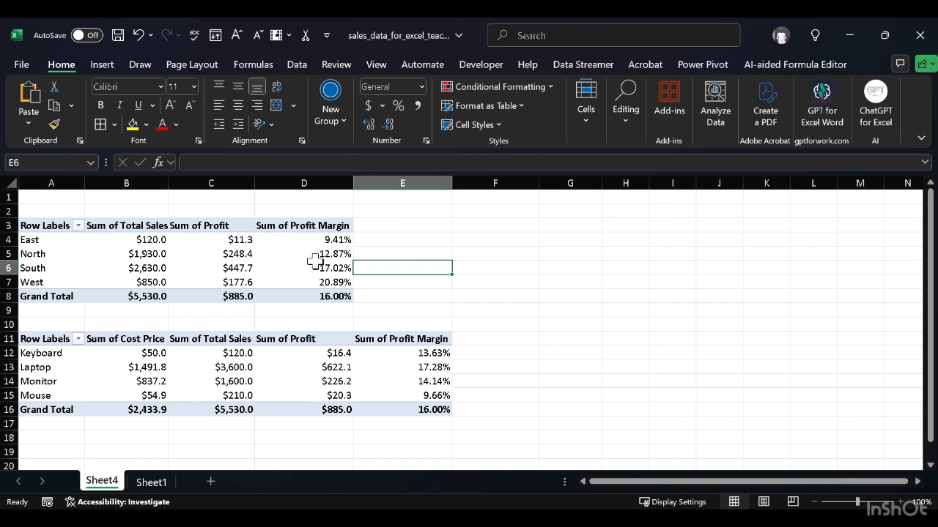
Step: Hide the PivotTable field list and sort the region PivotTable's row labels from Z to A
left_click(46, 224)
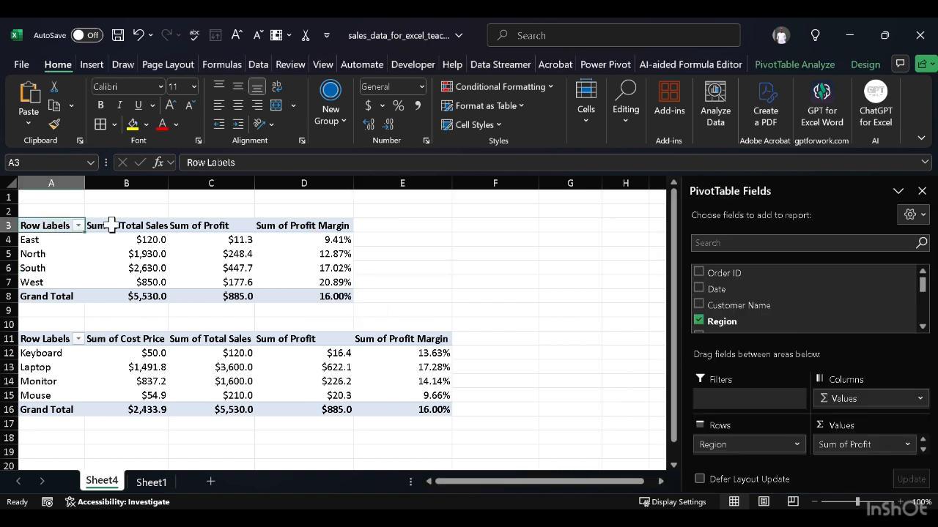
left_click(921, 192)
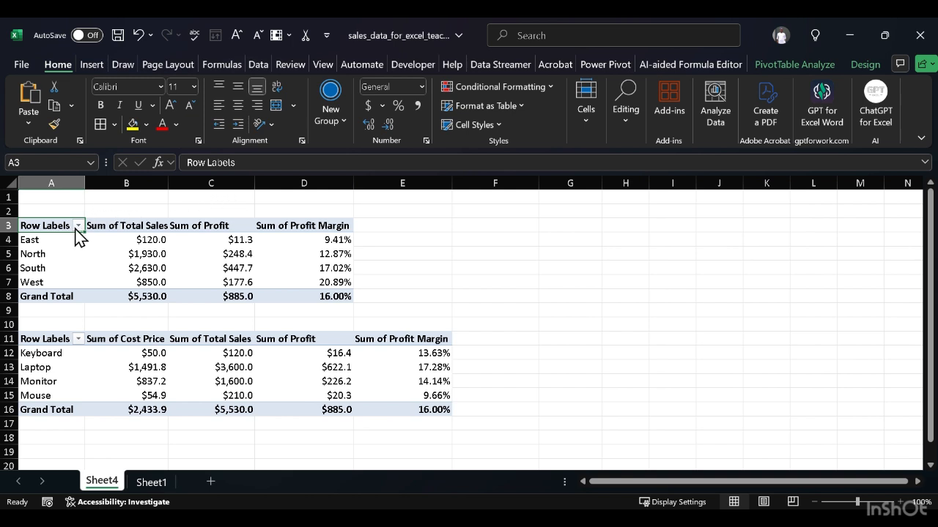
left_click(77, 226)
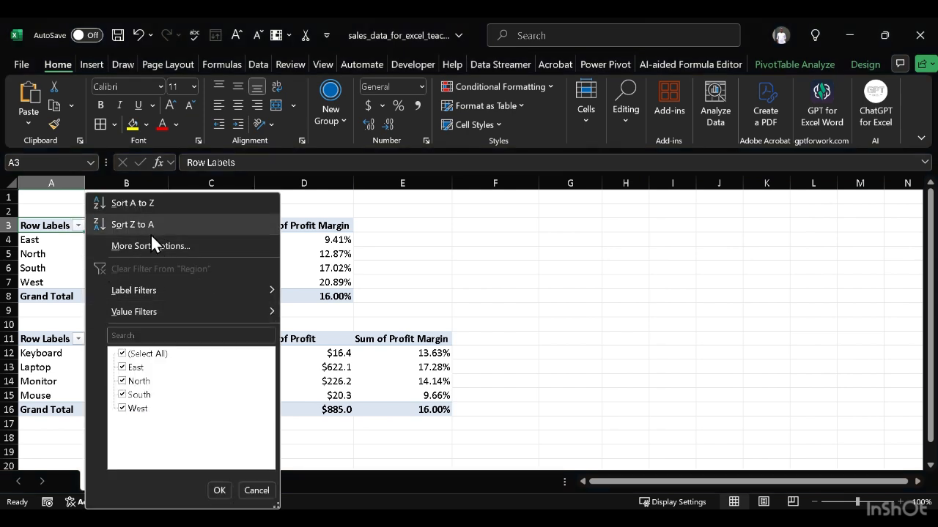
left_click(167, 212)
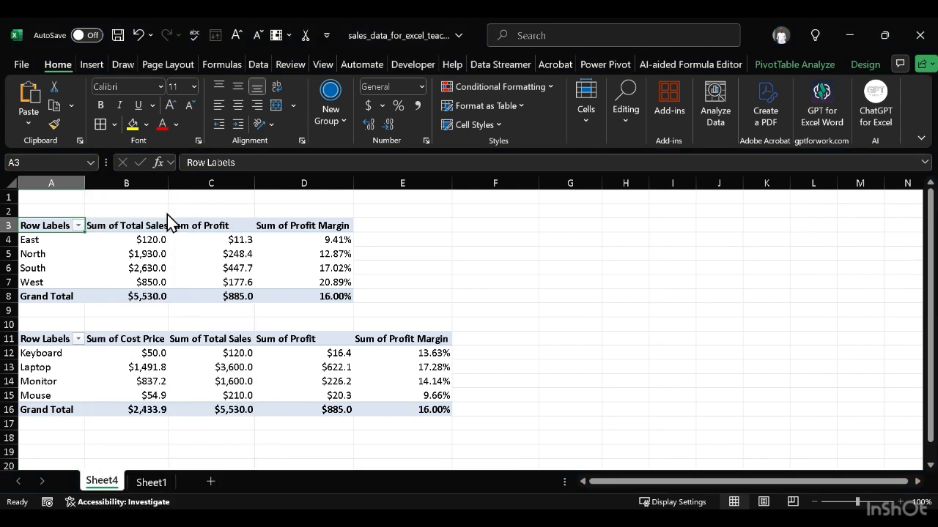
left_click(81, 226)
left_click(132, 224)
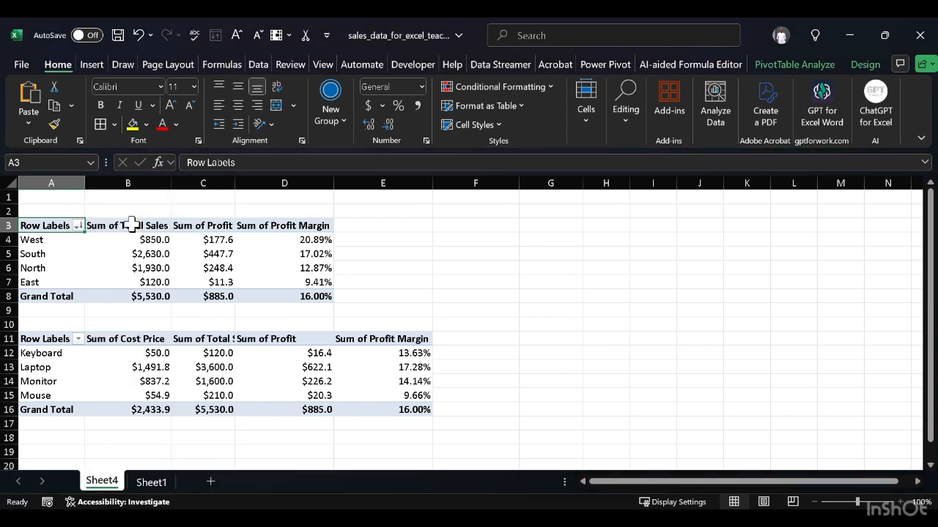
left_click(78, 226)
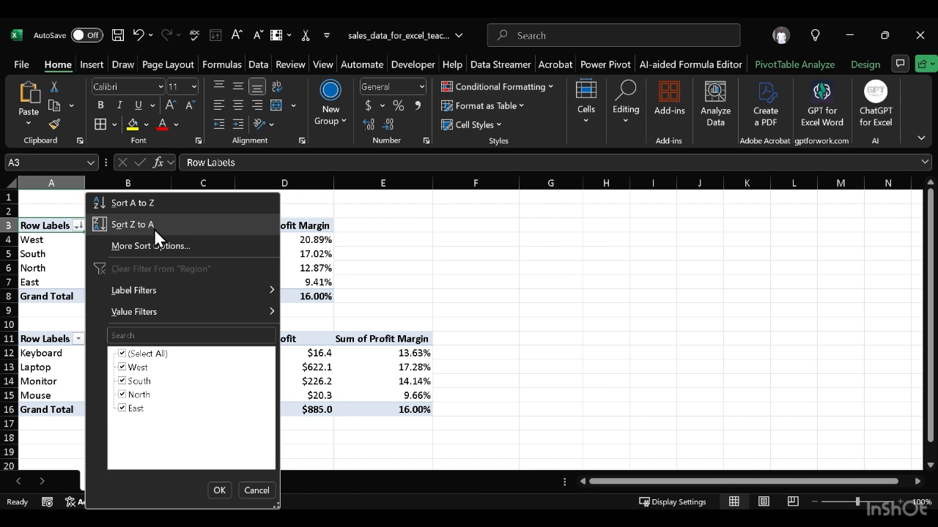
mouse_move(163, 315)
mouse_move(216, 299)
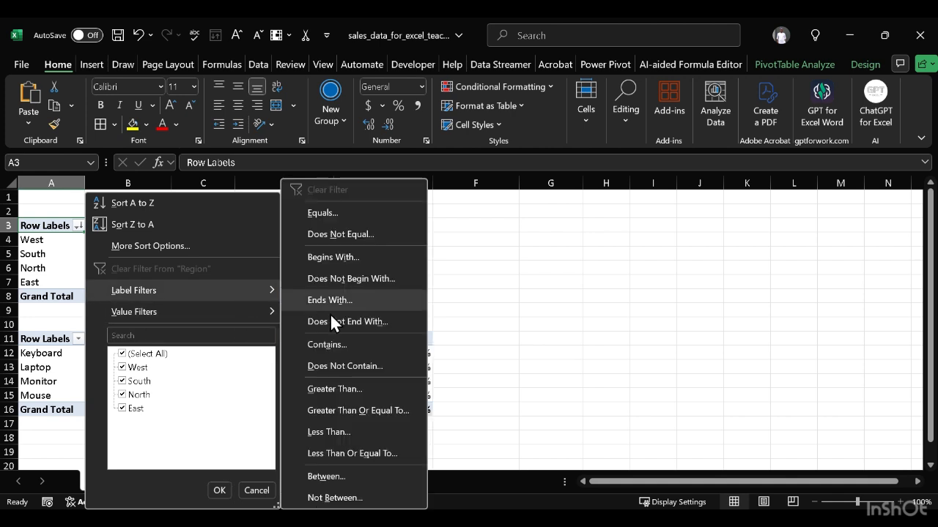
left_click(526, 275)
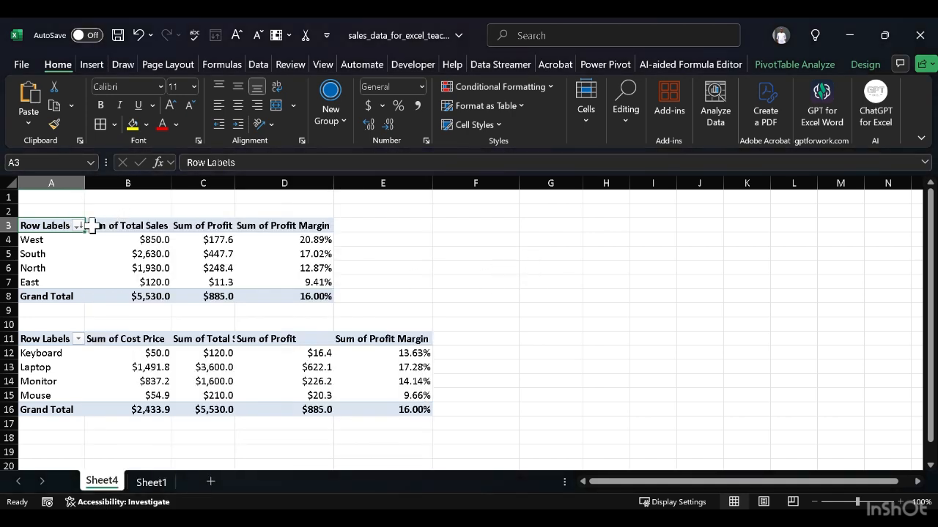
left_click(22, 242)
left_click(59, 230)
left_click(576, 256)
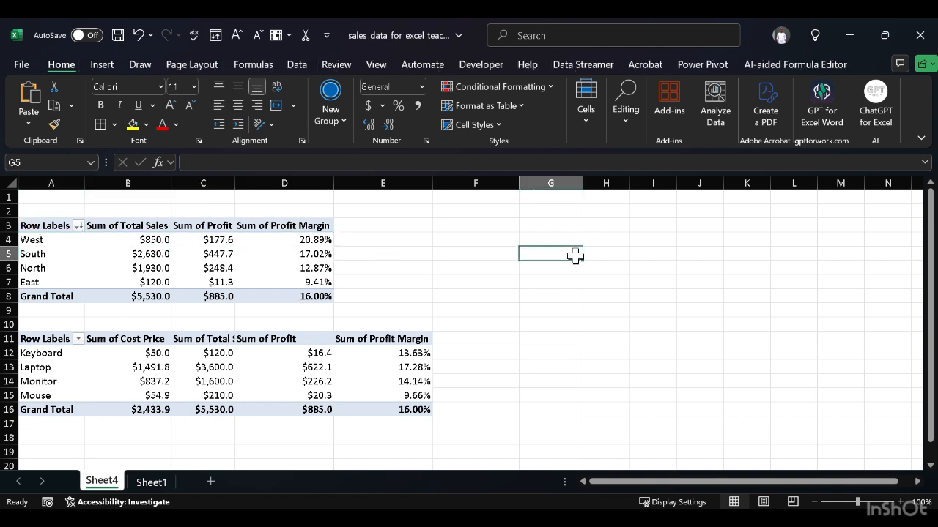
Step: Show the field list for the region PivotTable again and add the Product field as its report filter
left_click(44, 231)
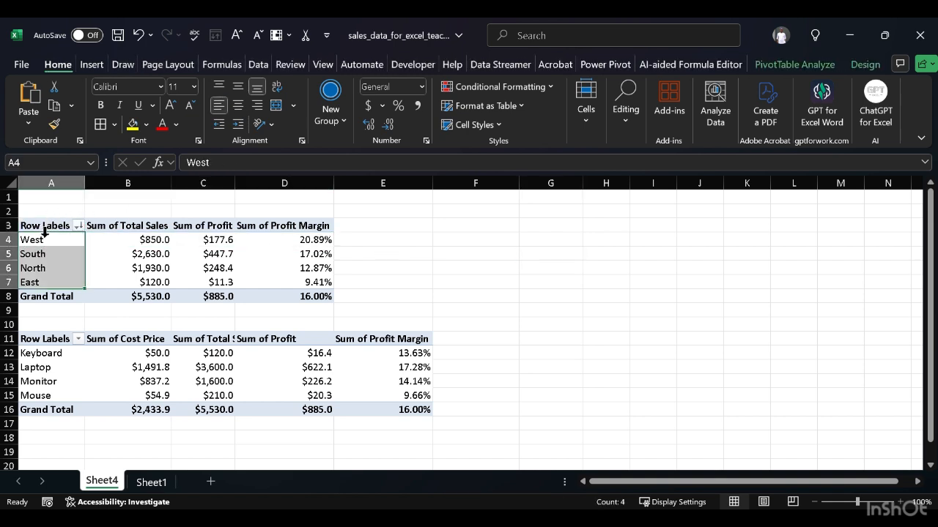
left_click(781, 64)
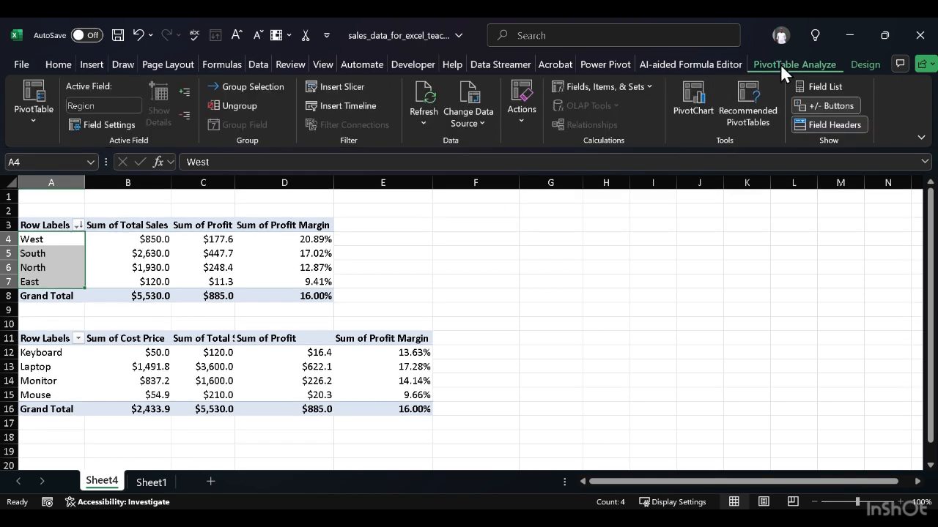
left_click(820, 90)
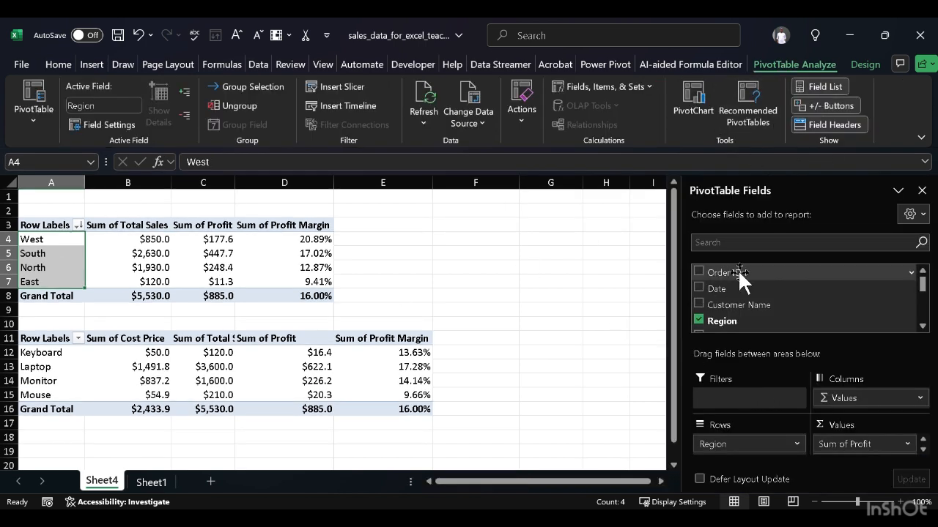
scroll(733, 300, "down", 5)
scroll(735, 309, "up", 5)
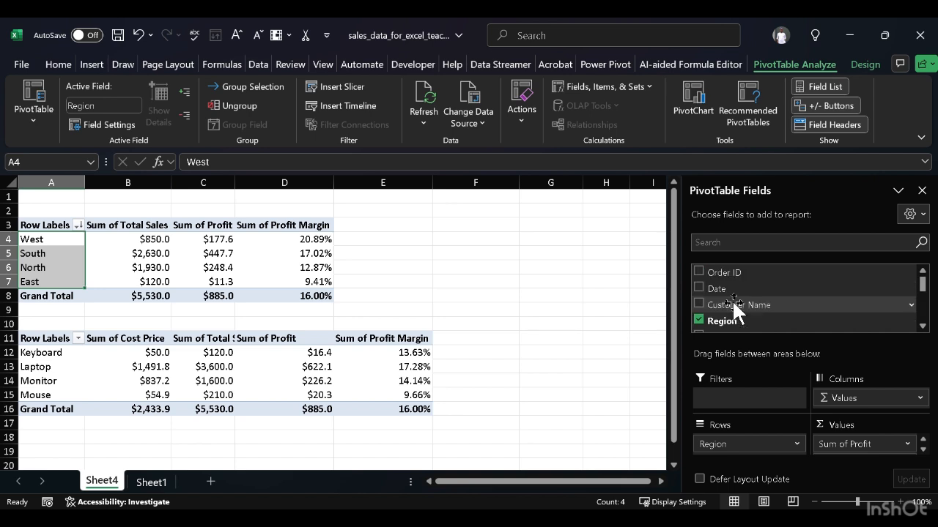
scroll(735, 308, "down", 5)
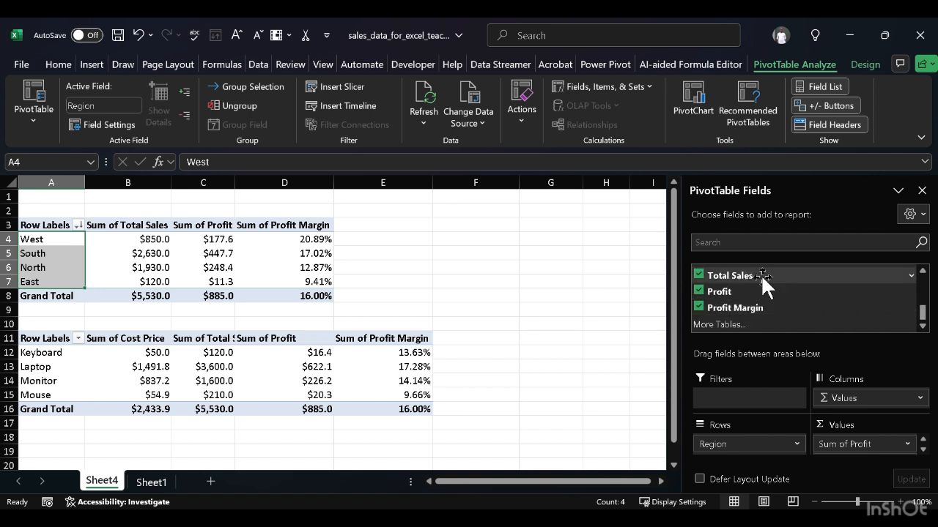
scroll(756, 281, "up", 5)
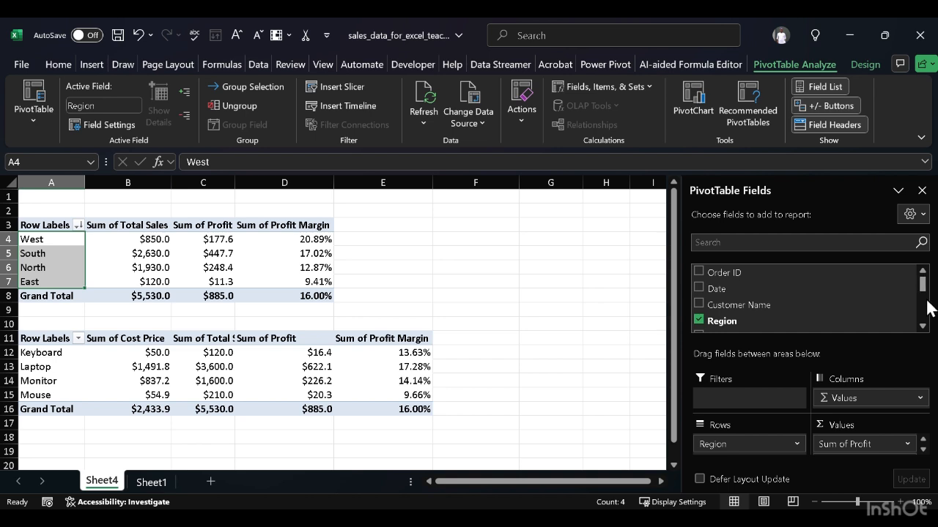
mouse_move(922, 293)
left_mouse_down()
mouse_move(922, 311)
mouse_move(921, 293)
mouse_move(920, 301)
left_mouse_up()
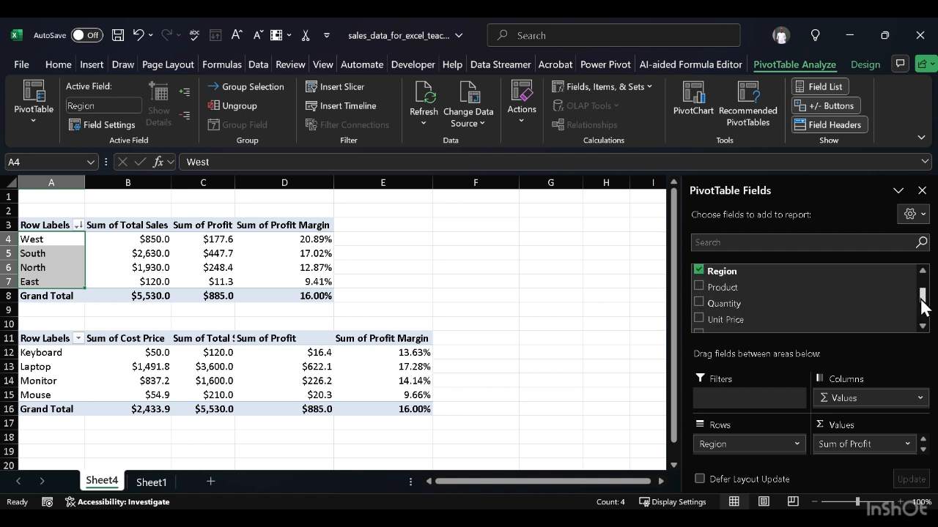
scroll(698, 286, "down", 2)
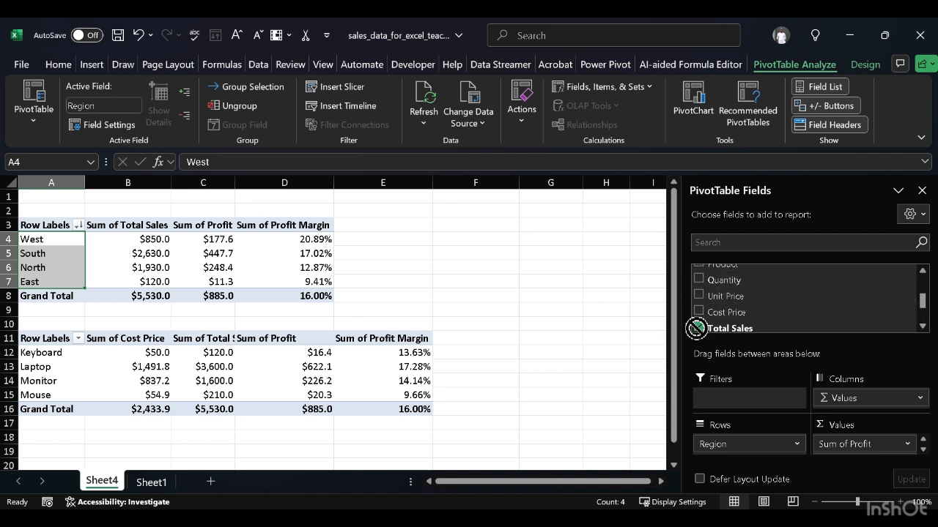
left_click_drag(710, 395, 718, 392)
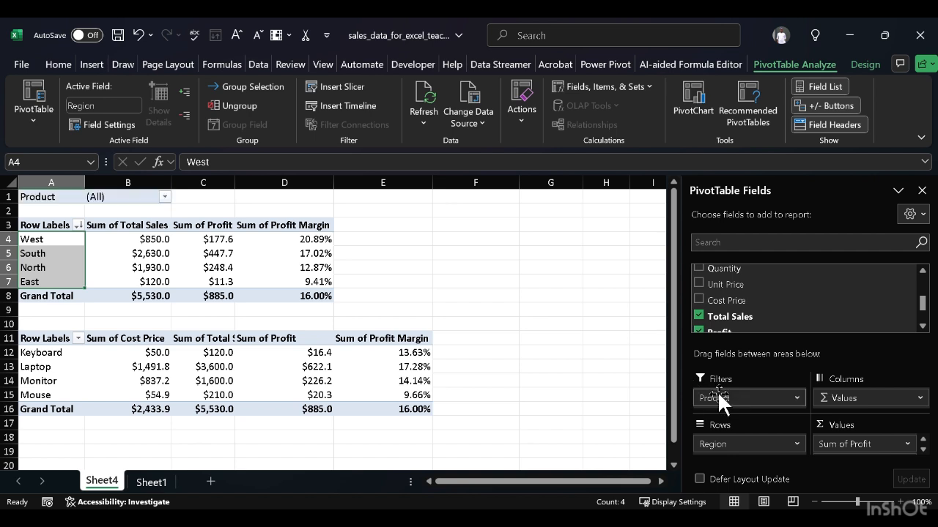
Step: Allow multiple items in the region PivotTable's Product filter and restrict it to Keyboard
left_click(173, 196)
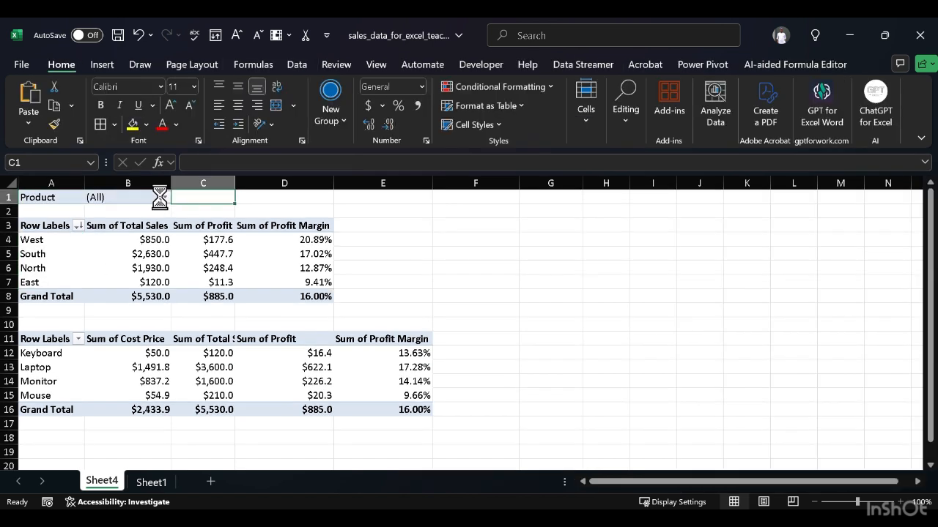
left_click(164, 197)
left_click(32, 249)
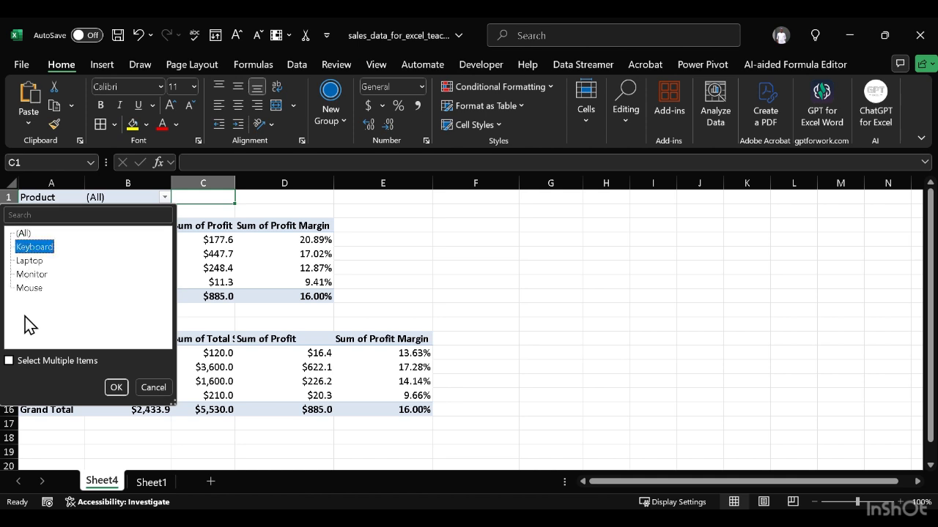
left_click(52, 361)
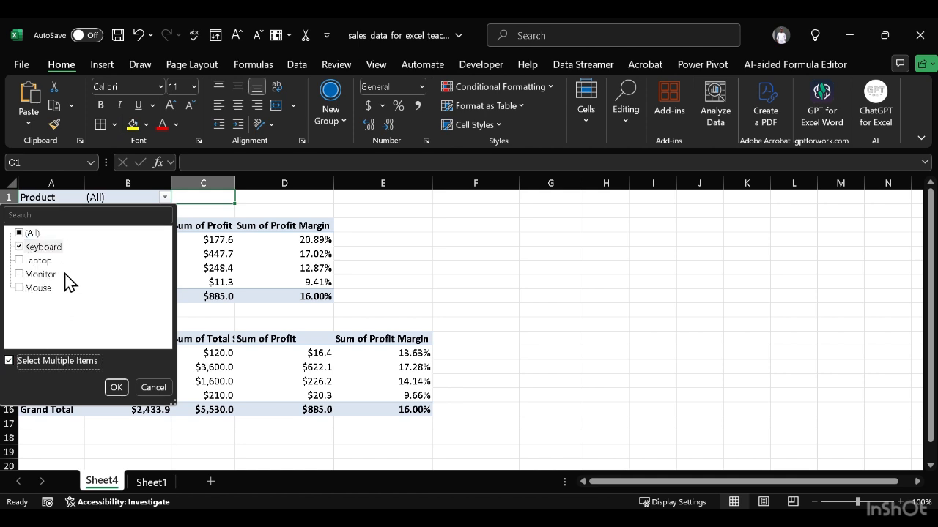
left_click(107, 384)
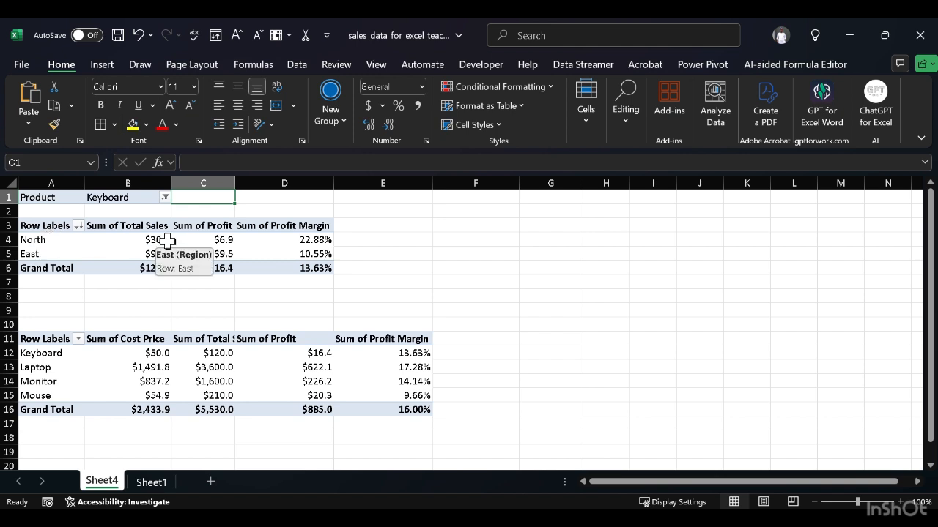
Step: Switch the region PivotTable's Product filter from Keyboard to Laptop only
mouse_move(325, 249)
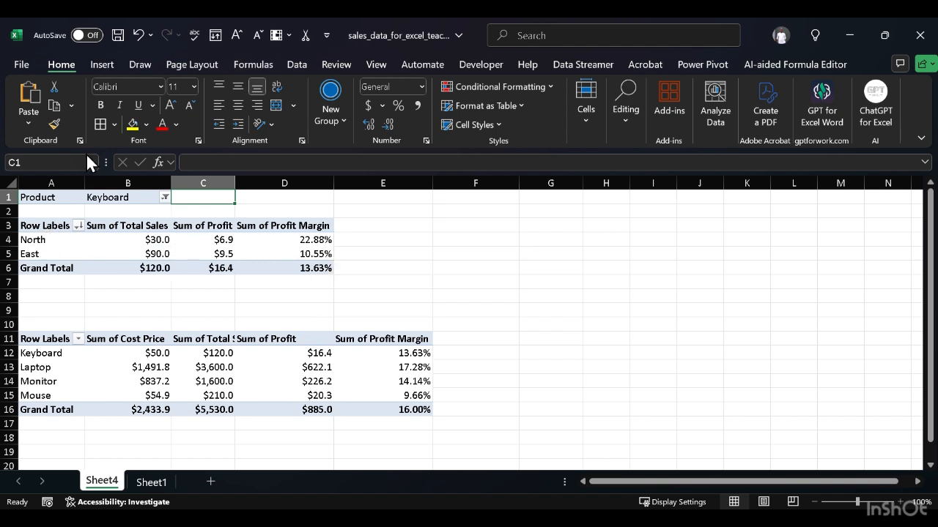
left_click(164, 200)
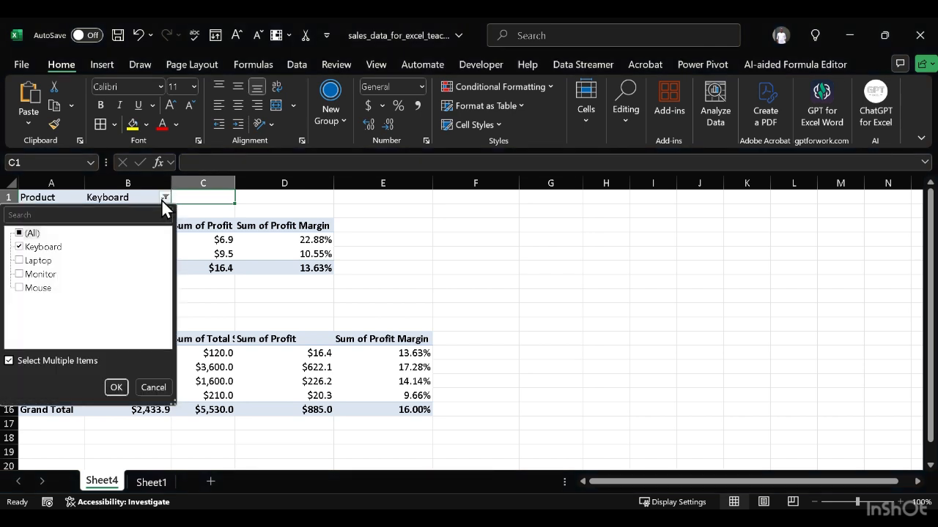
left_click(21, 261)
left_click(21, 247)
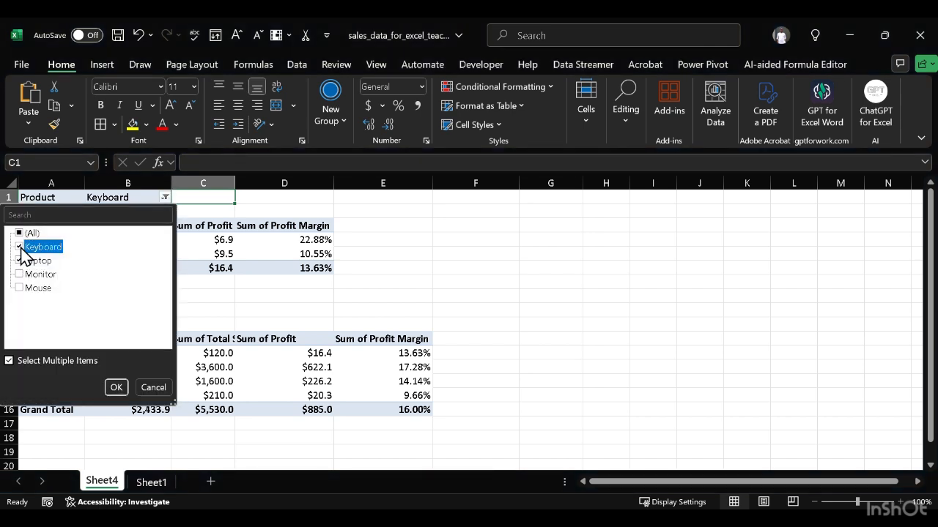
left_click(116, 388)
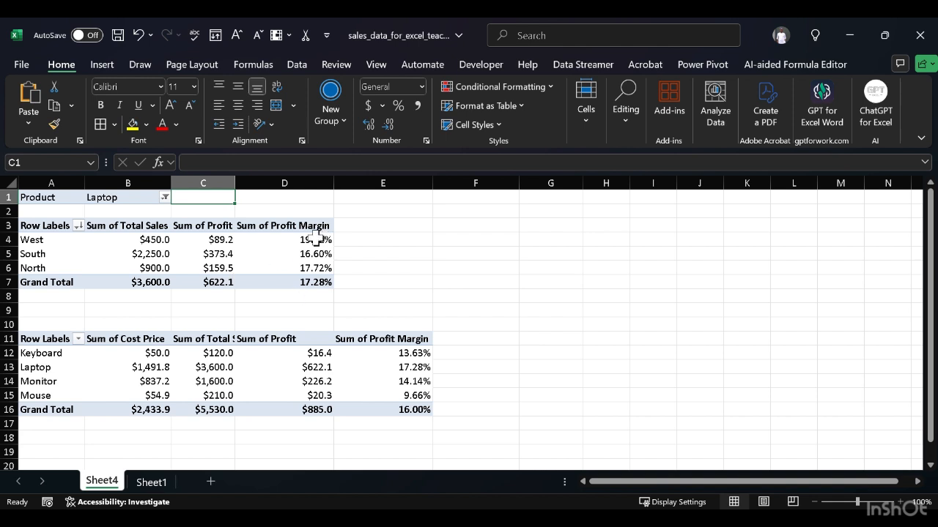
Step: Change the region PivotTable's Product filter to include only Monitor instead of Laptop
left_click(164, 199)
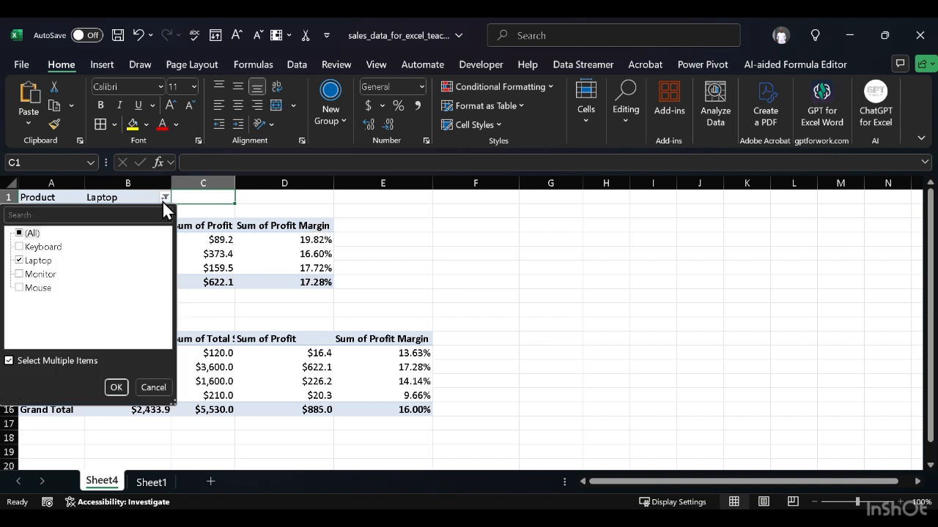
left_click(22, 276)
left_click(20, 261)
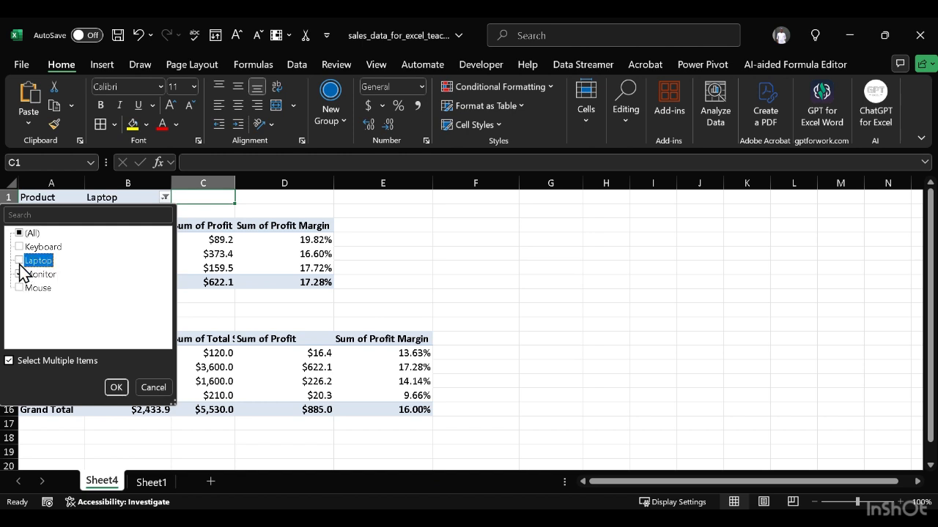
left_click(115, 387)
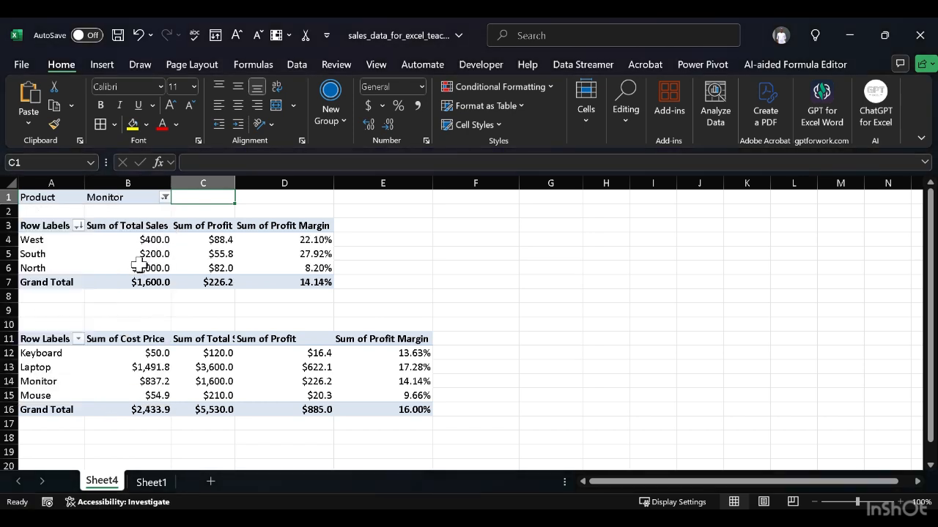
Step: Set the region PivotTable's Product filter to Mouse only, excluding Monitor
mouse_move(118, 252)
left_click(163, 199)
left_click(20, 288)
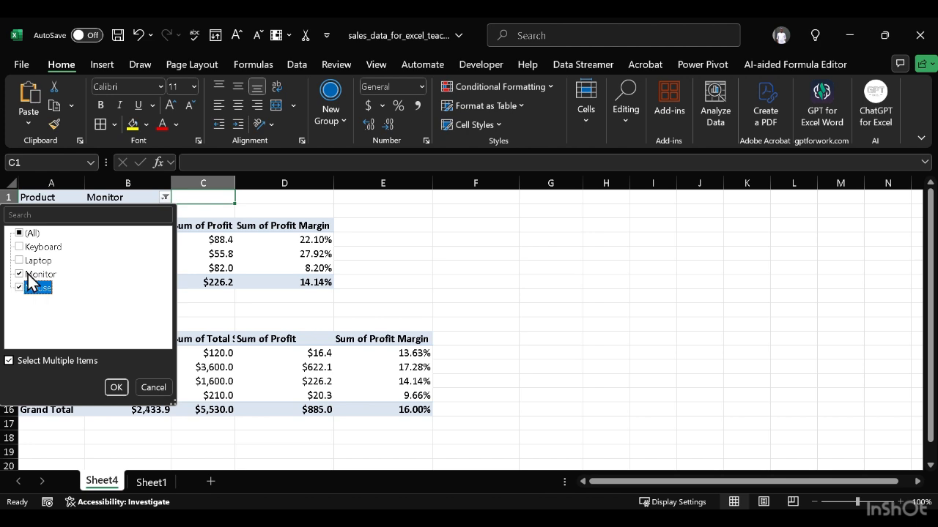
left_click(27, 275)
left_click(19, 274)
left_click(19, 275)
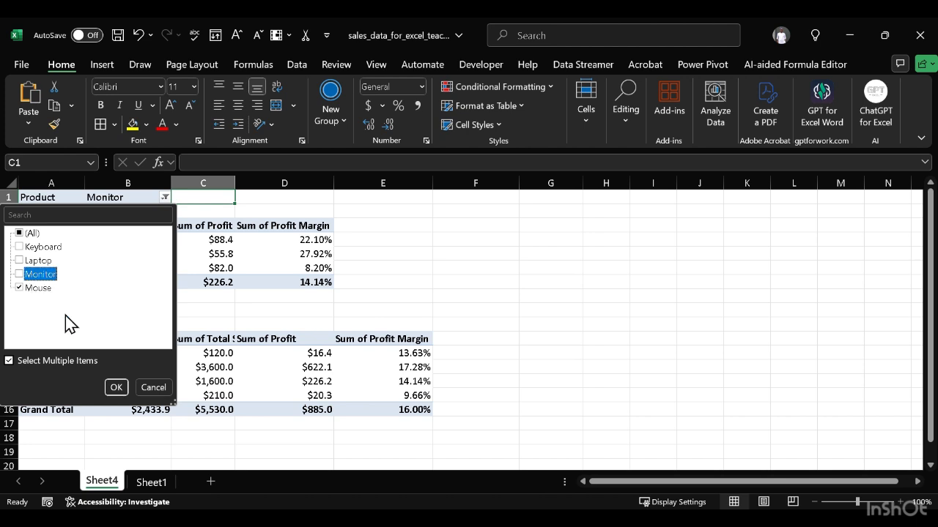
left_click(115, 387)
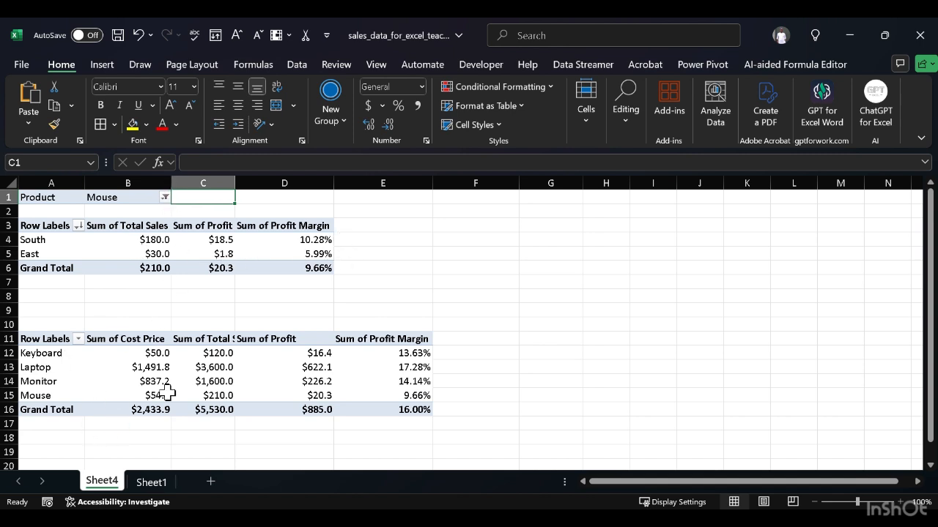
Step: Widen column C to fit its full Sum of Total Sales heading
left_click(521, 319)
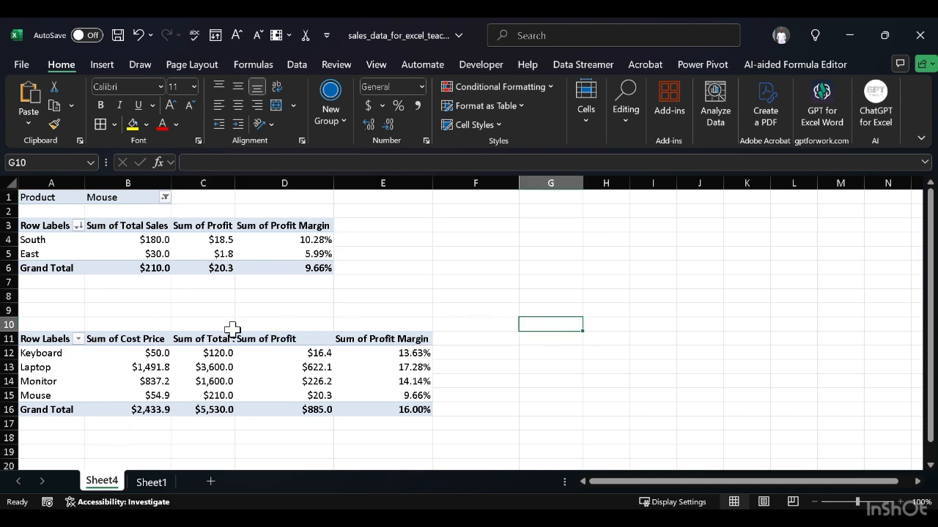
left_click(236, 181)
double_click(236, 181)
left_click(236, 181)
left_click(628, 315)
left_click(126, 238)
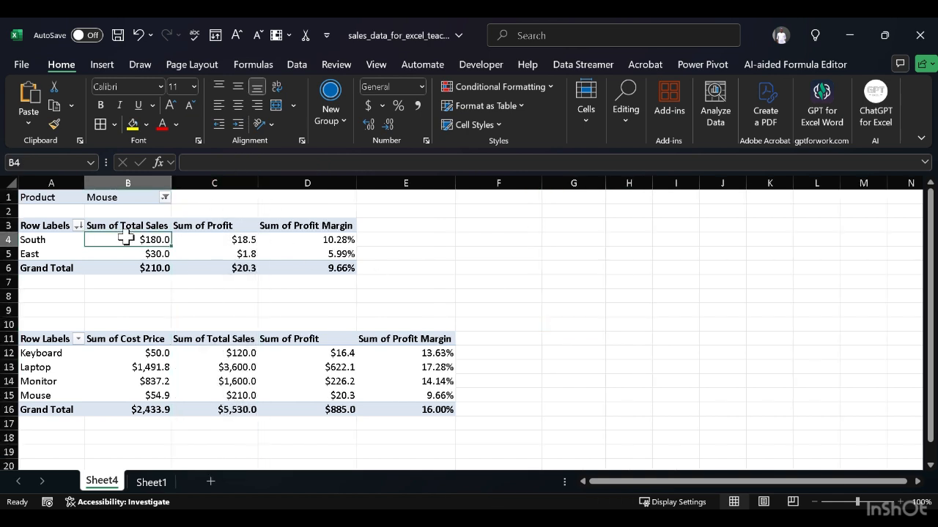
left_click(64, 221)
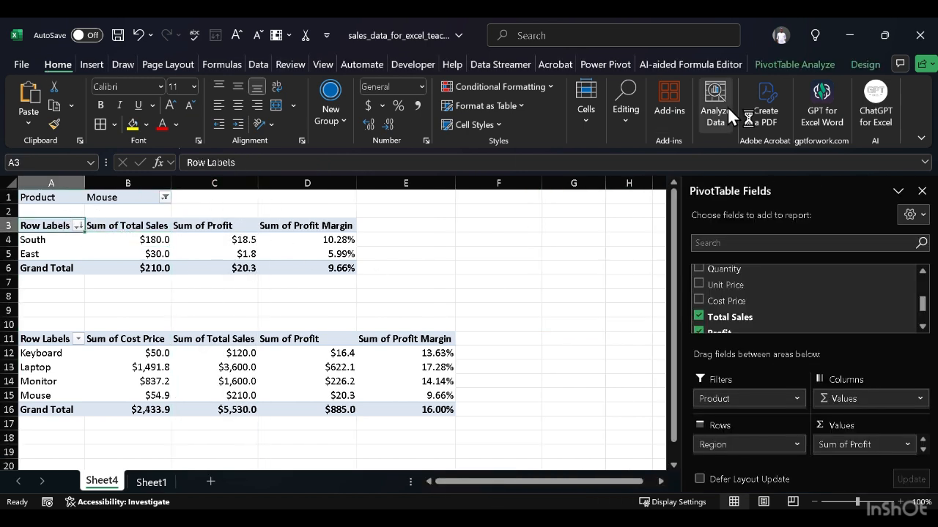
left_click(773, 61)
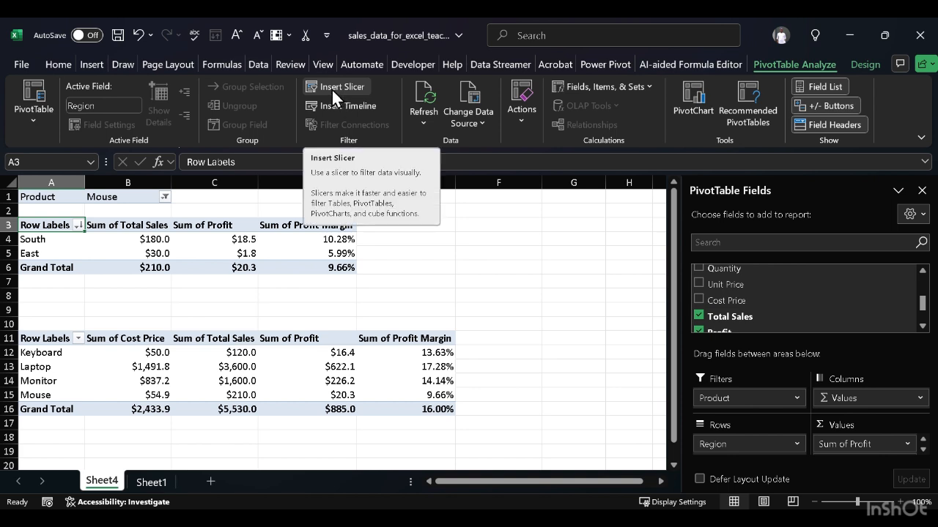
left_click(89, 65)
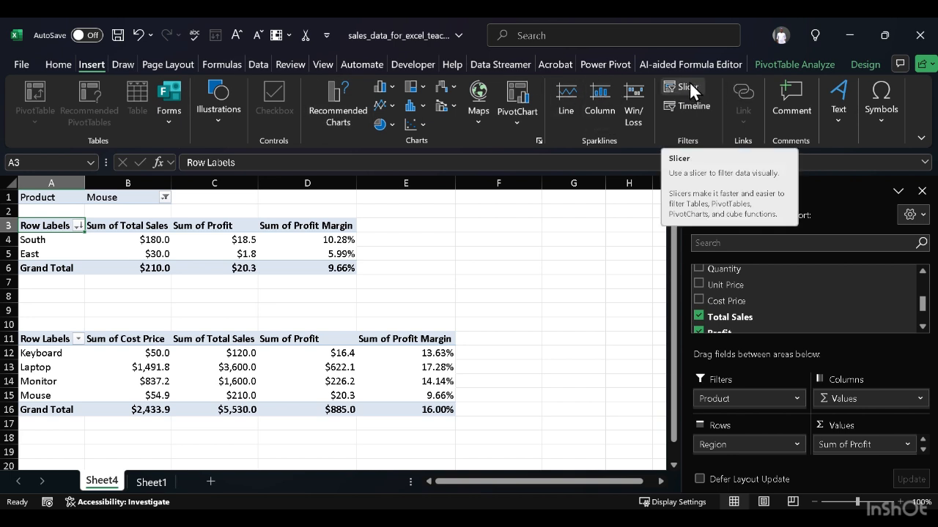
left_click(775, 64)
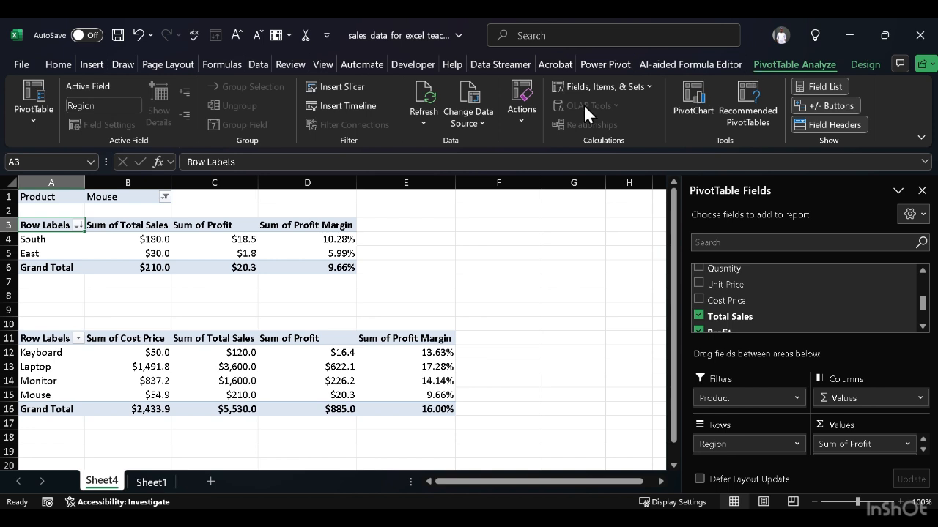
left_click(630, 324)
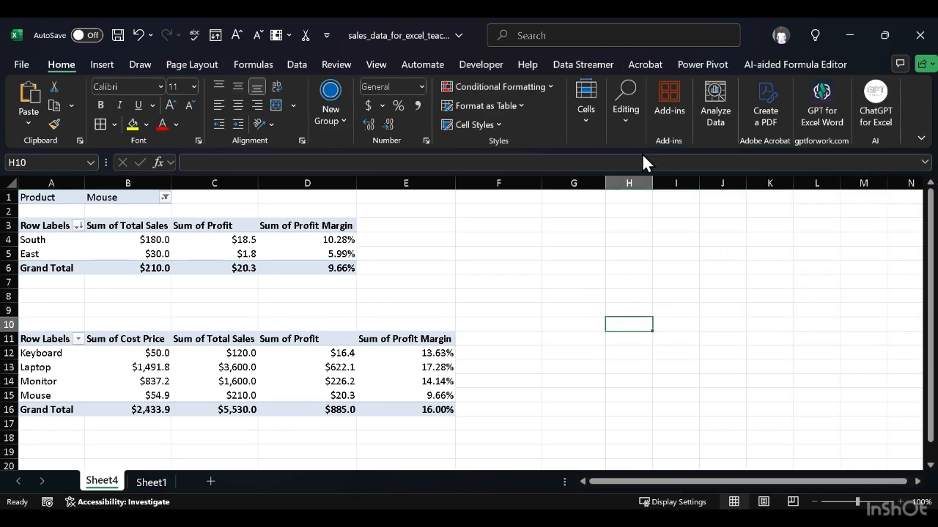
left_click(98, 65)
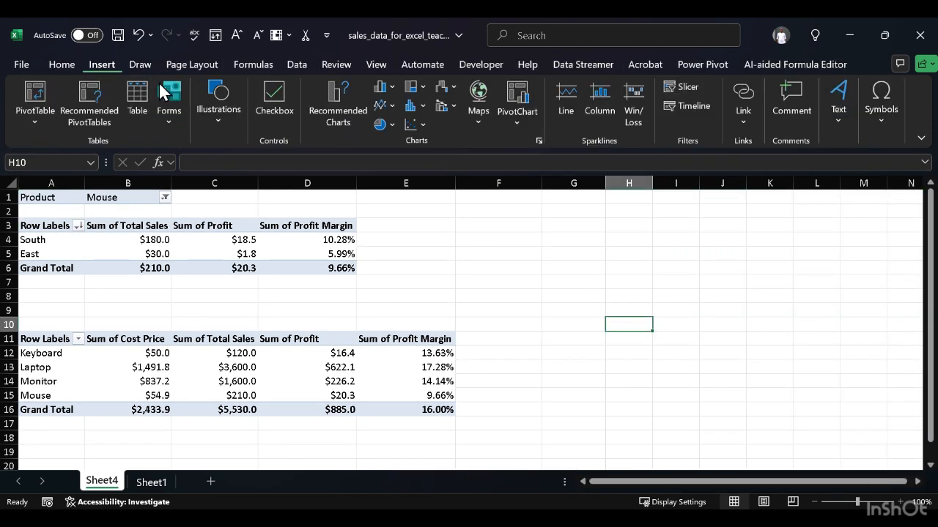
left_click(698, 91)
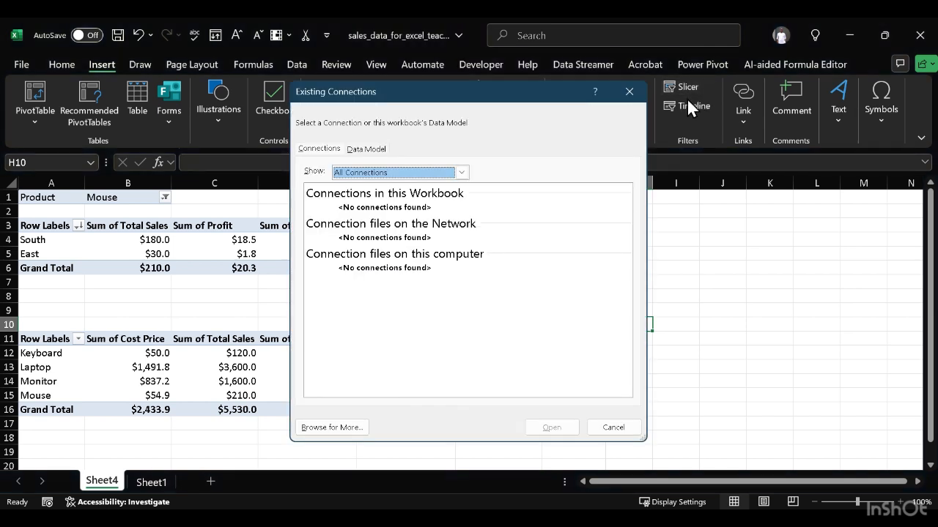
left_click(433, 174)
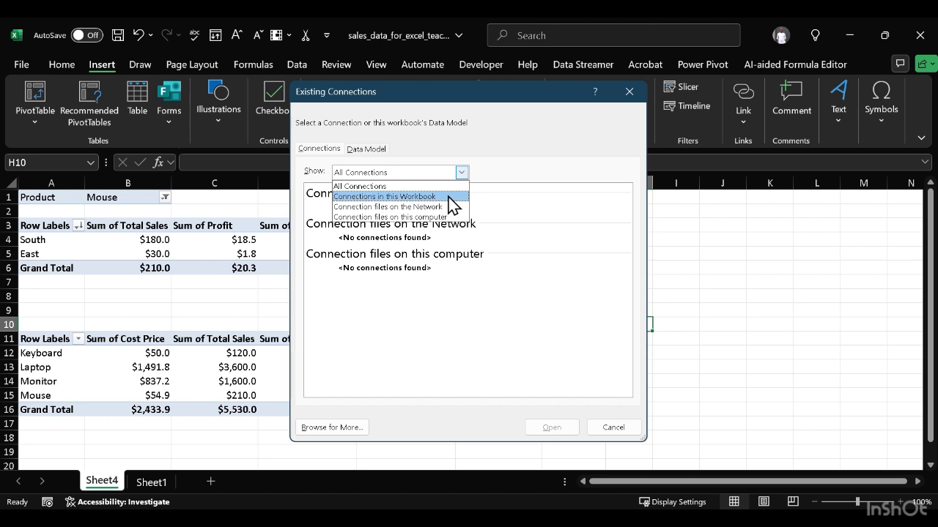
left_click(448, 196)
left_click(461, 173)
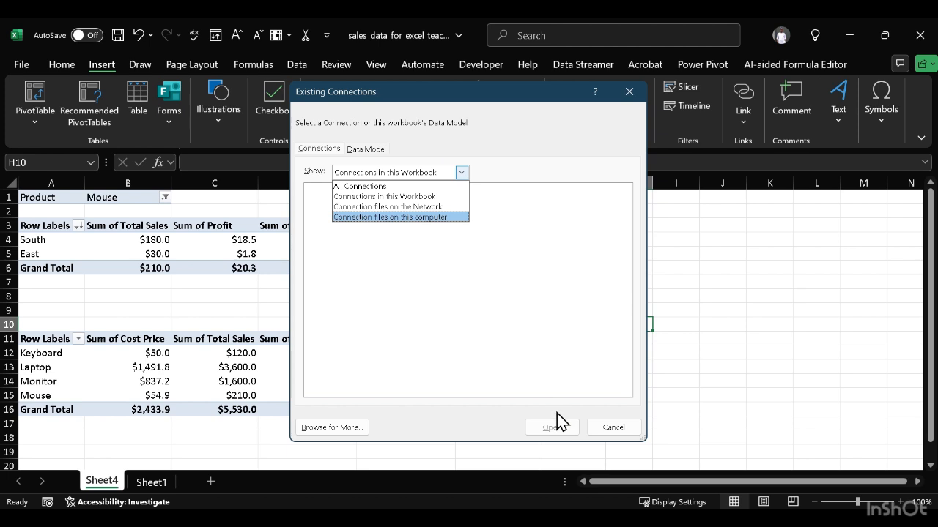
left_click(373, 146)
left_click(372, 148)
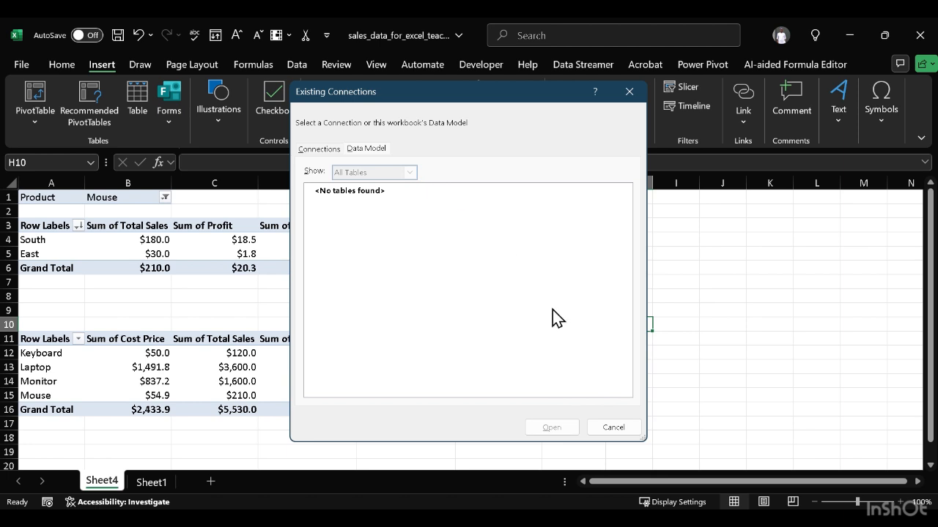
left_click(595, 428)
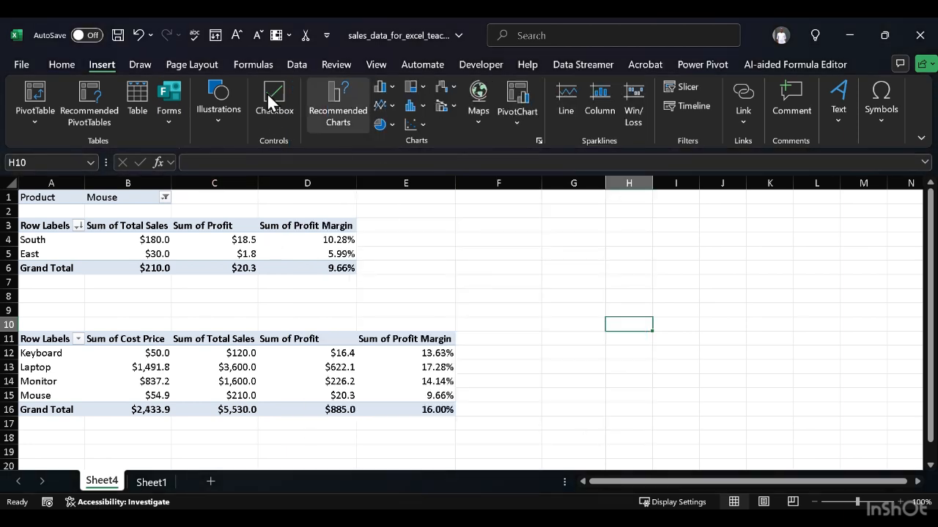
Step: Insert a Customer Name slicer for the region PivotTable and place it beside the tables over columns F to H
left_click(130, 251)
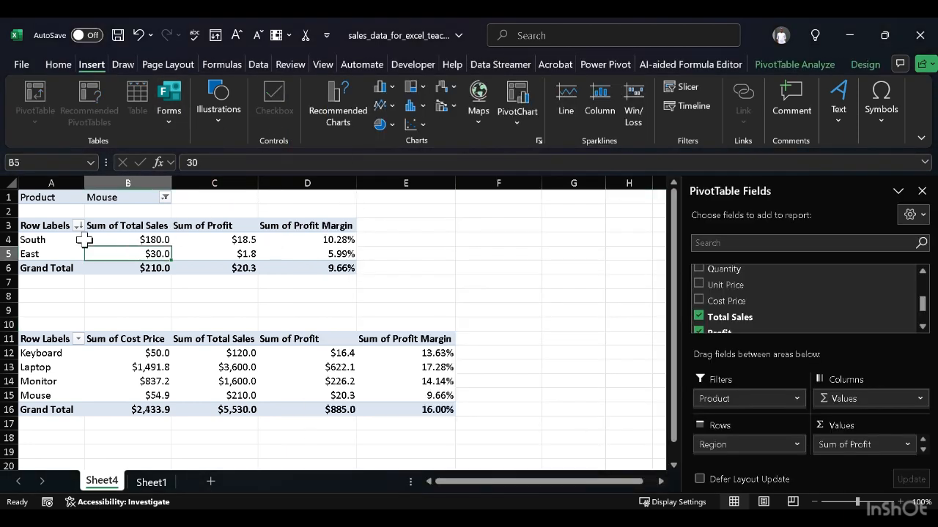
left_click(781, 68)
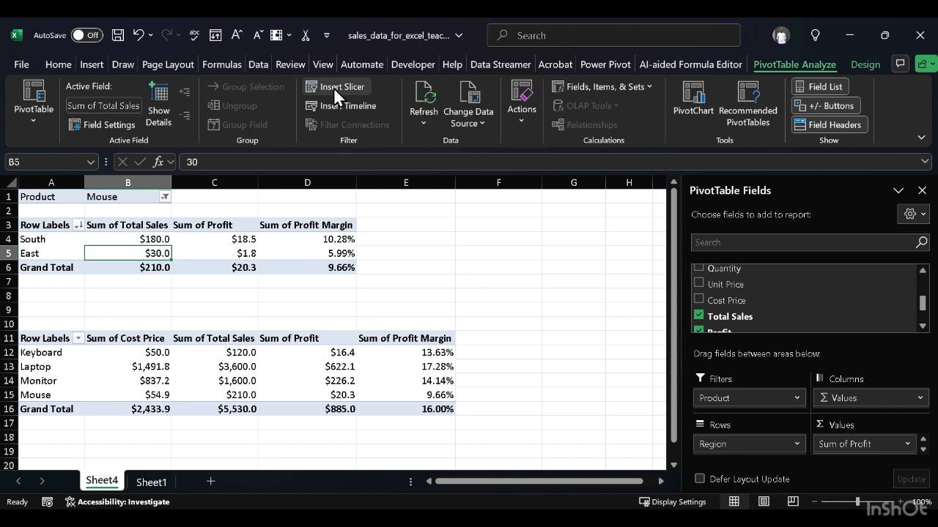
left_click(361, 90)
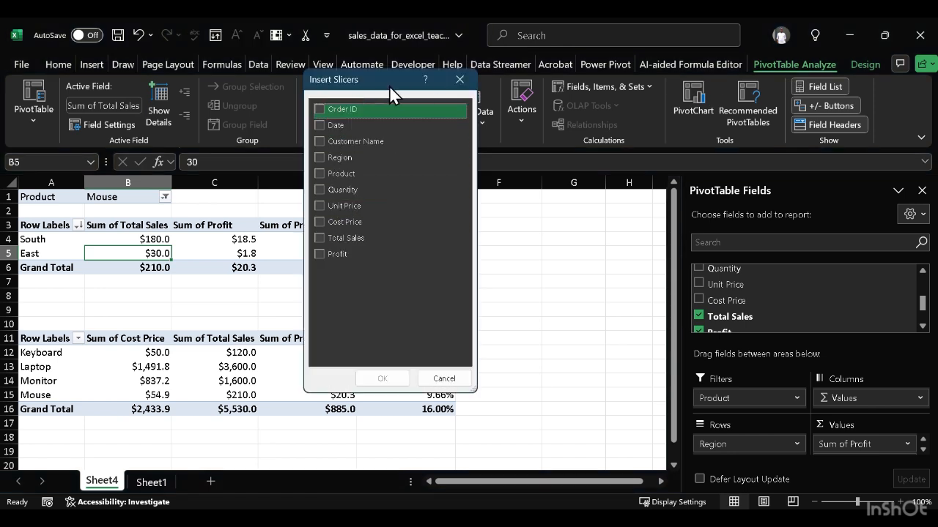
left_click_drag(405, 80, 601, 148)
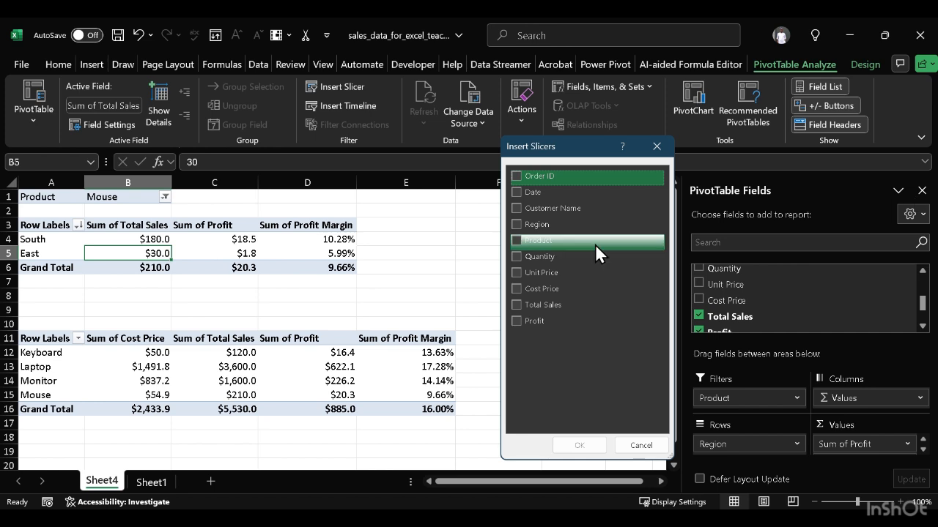
left_click(516, 240)
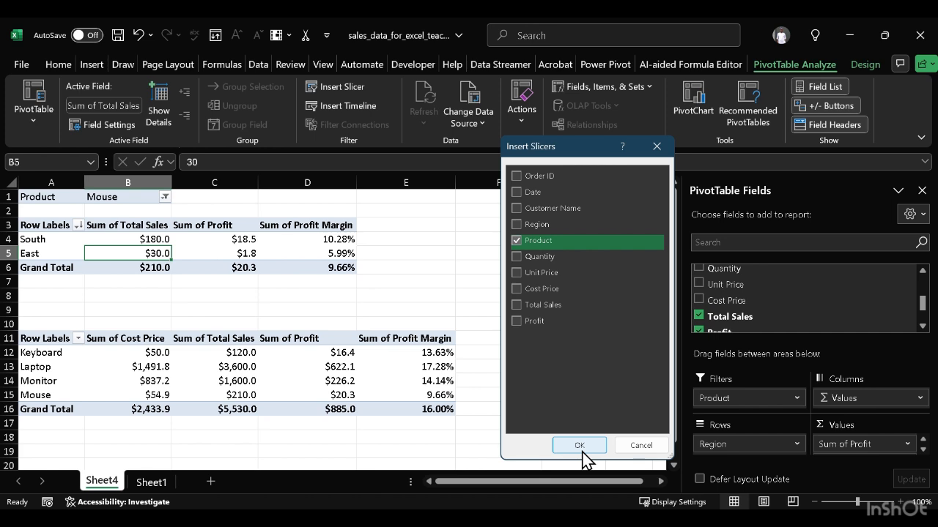
left_click(516, 240)
left_click(516, 209)
left_click(564, 443)
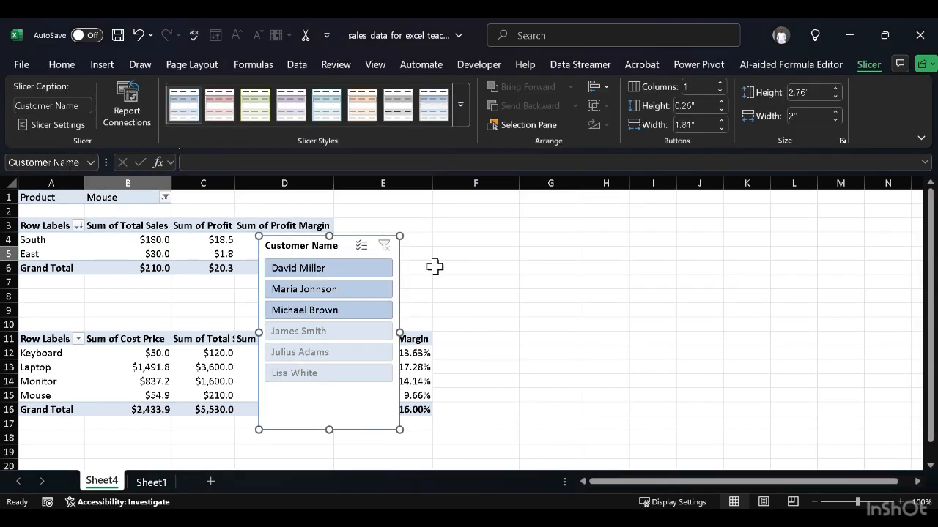
left_click_drag(346, 237, 568, 230)
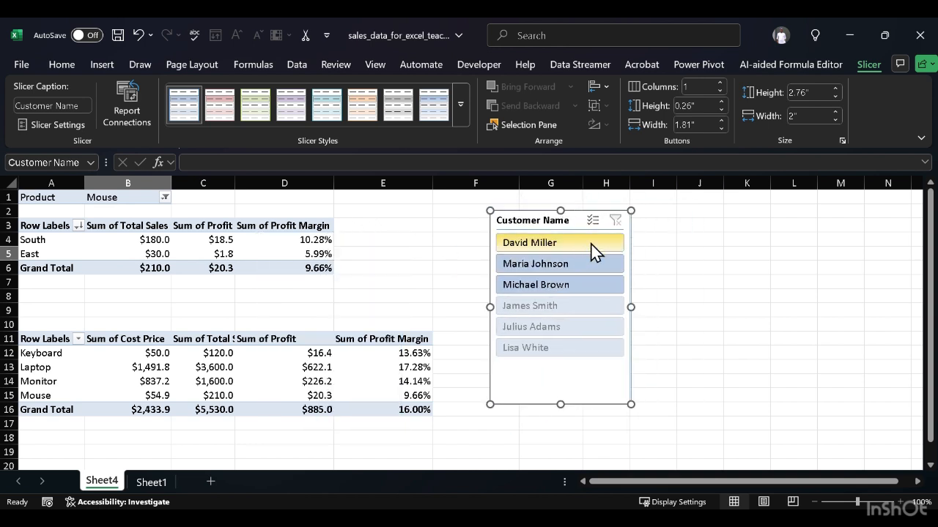
Step: Filter the region PivotTable by the first and then the second customer in the slicer, and enable multi-select
left_click(589, 243)
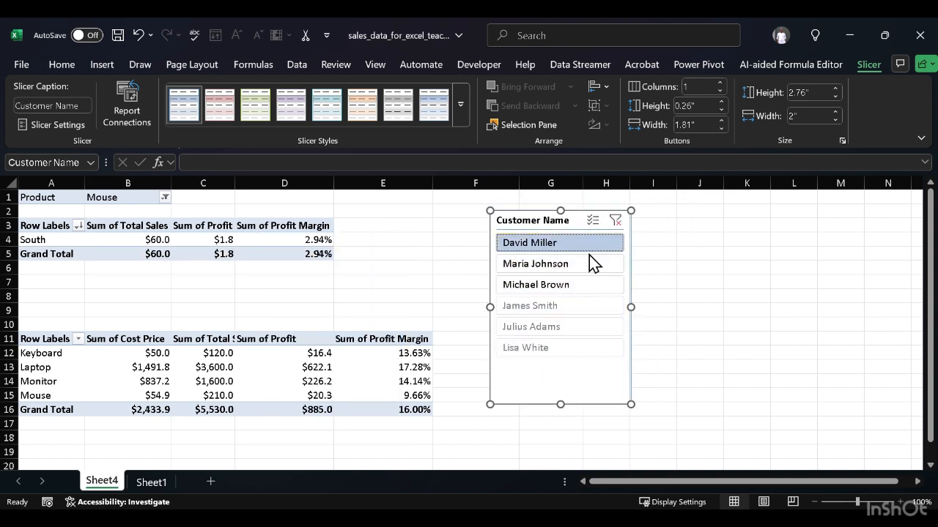
left_click(589, 268)
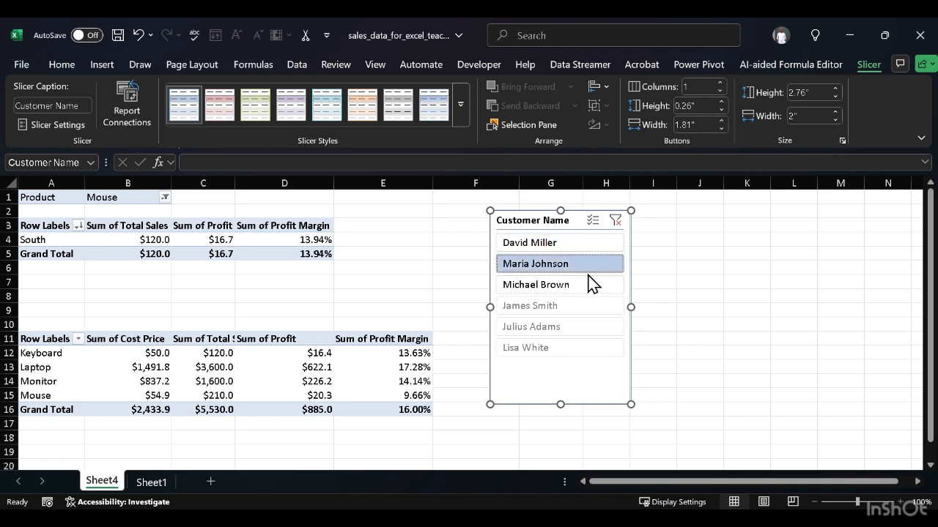
right_click(548, 224)
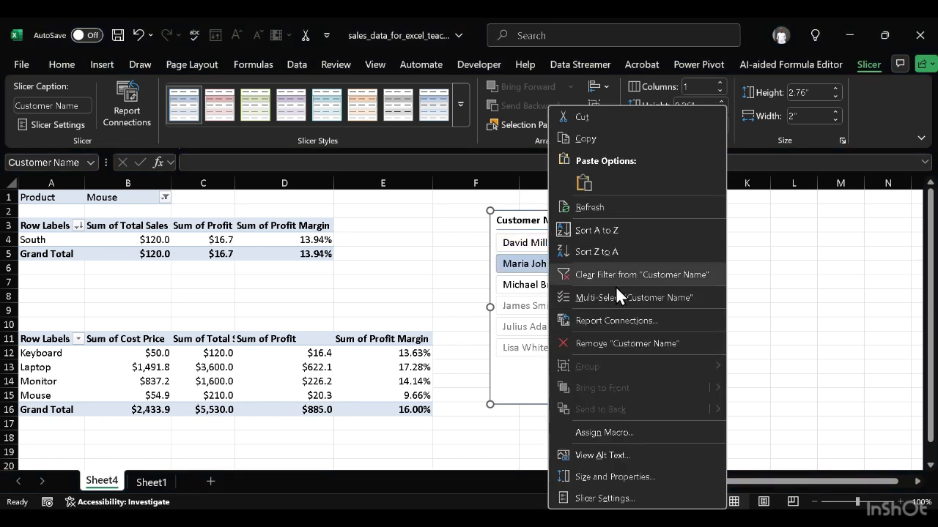
left_click(615, 294)
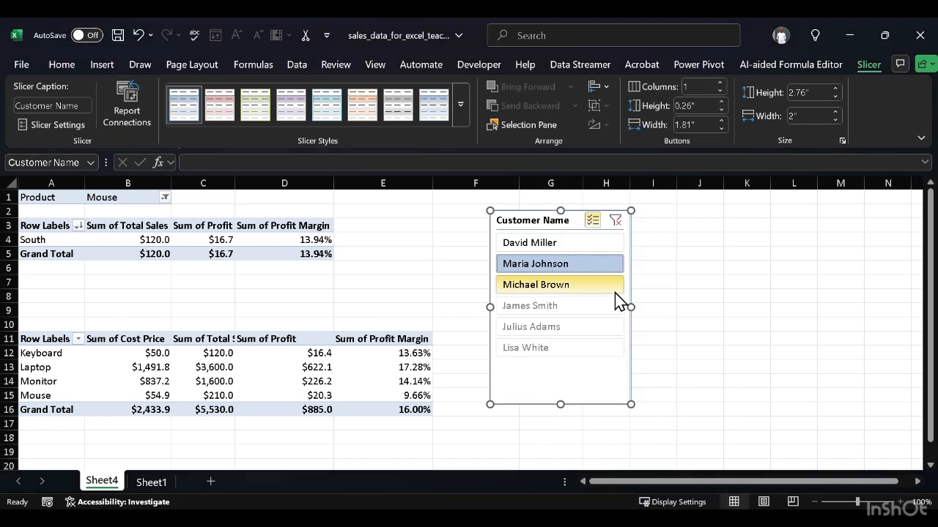
Step: Connect the Customer Name slicer to PivotTable11 as well and extend its selection to the first, second, fourth and fifth customers
right_click(528, 224)
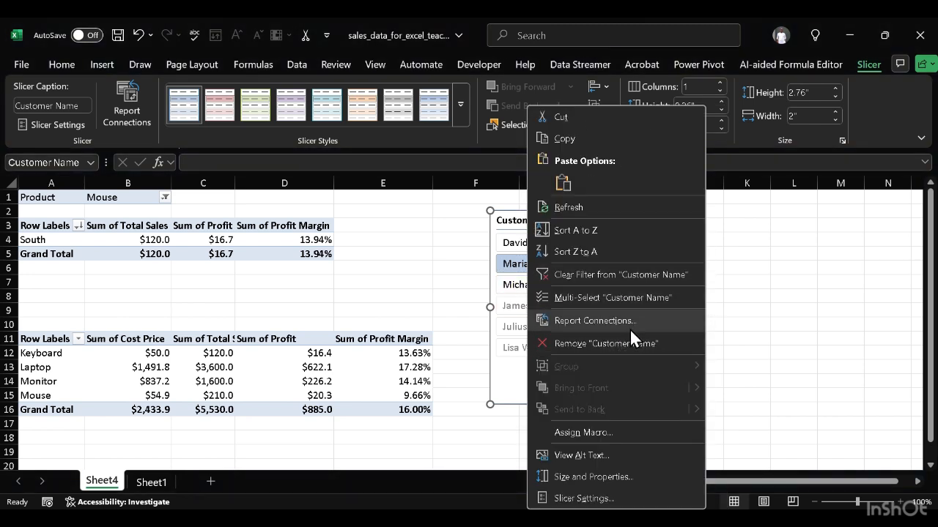
left_click(629, 328)
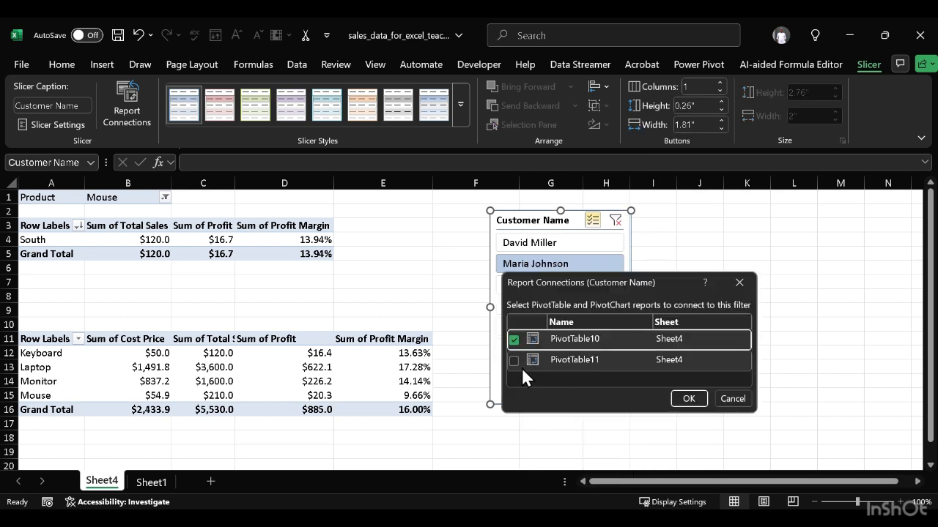
left_click(519, 359)
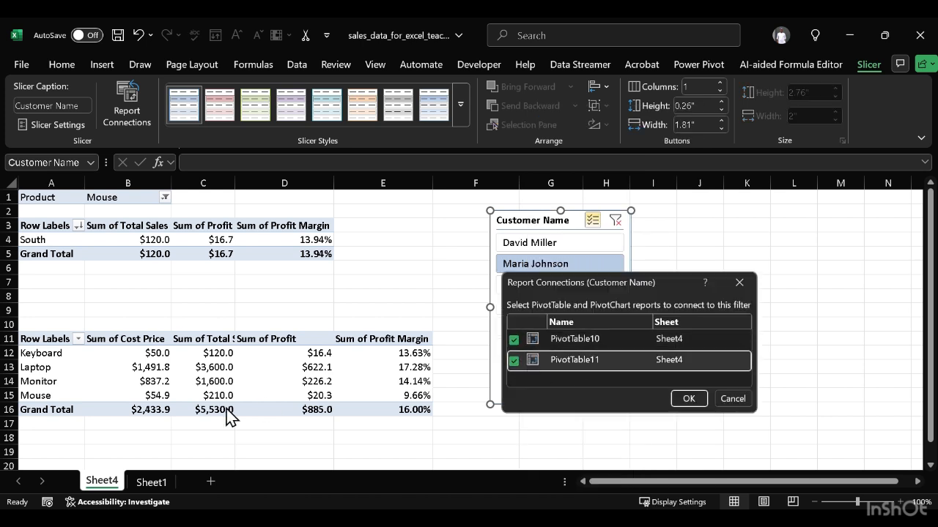
left_click(689, 398)
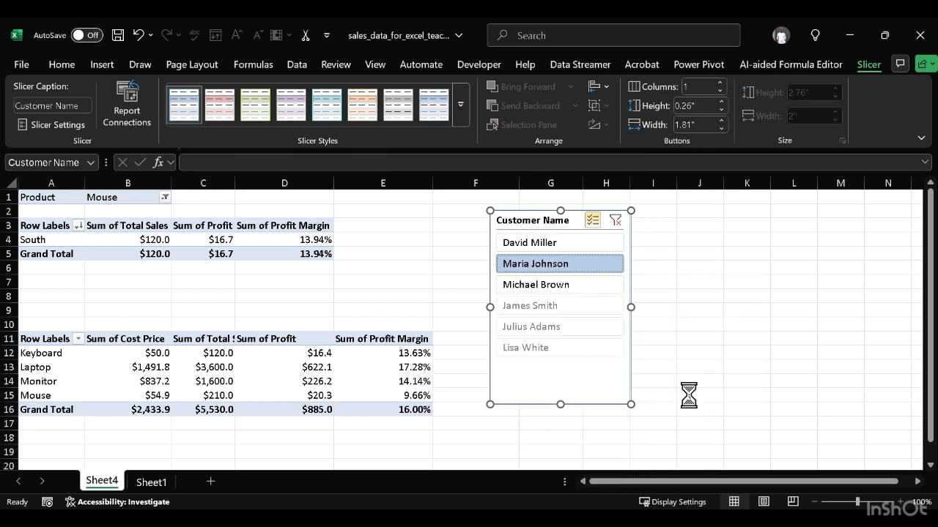
left_click(546, 244, "ctrl")
left_click(541, 300, "ctrl")
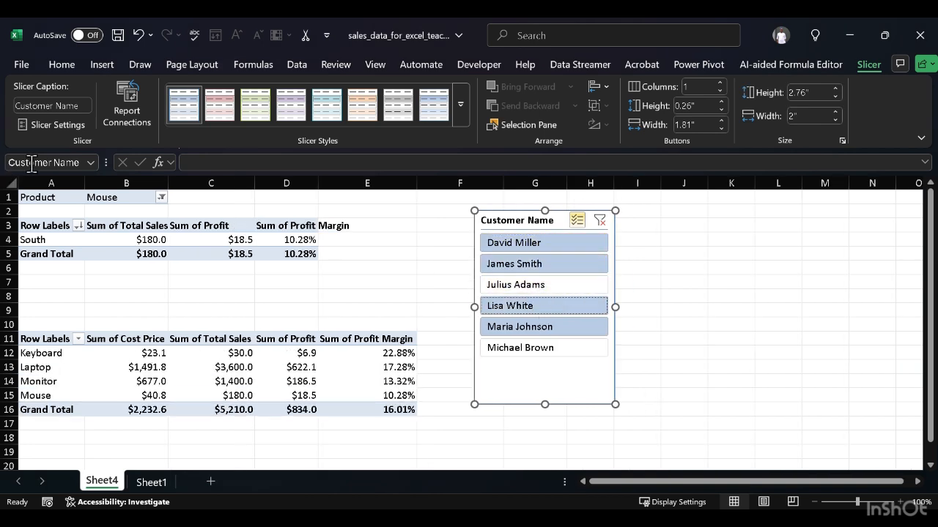
Step: Remove the Product field from the region PivotTable's filters
left_click(161, 198)
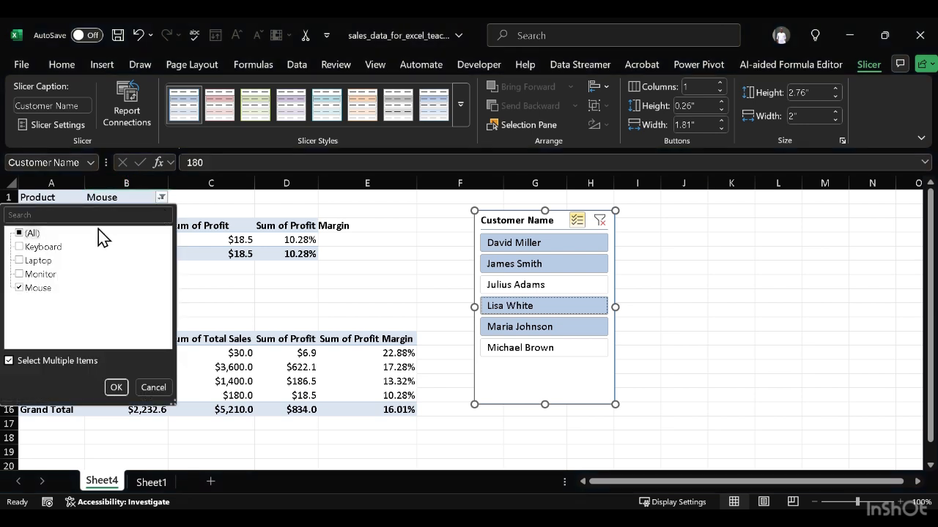
left_click(56, 366)
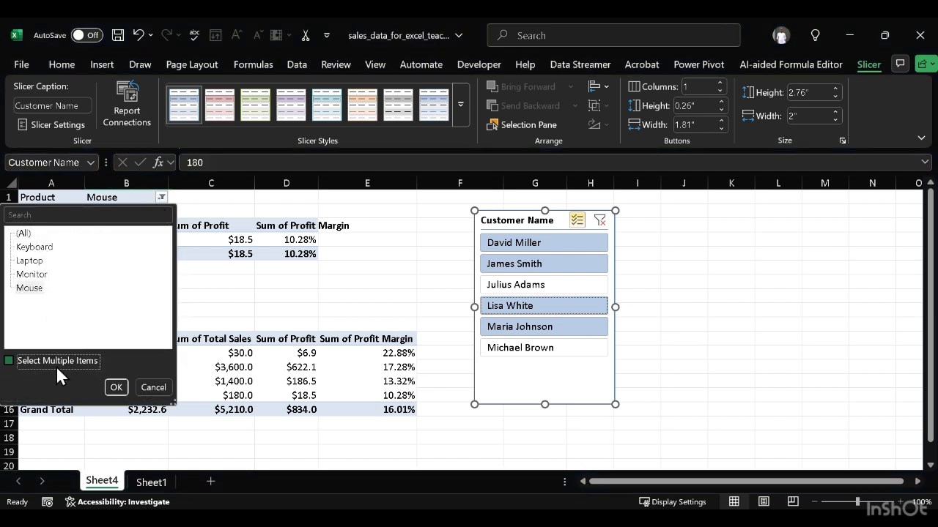
left_click(118, 387)
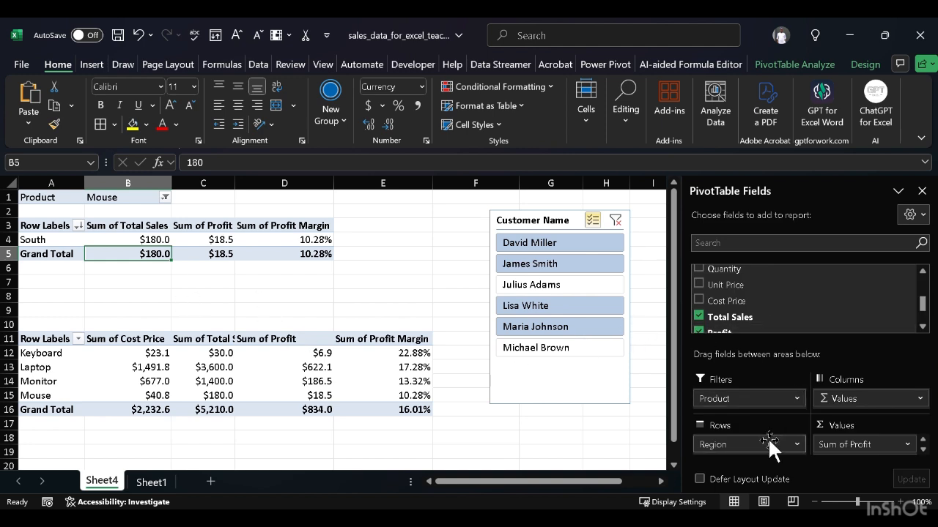
left_click_drag(766, 402, 370, 476)
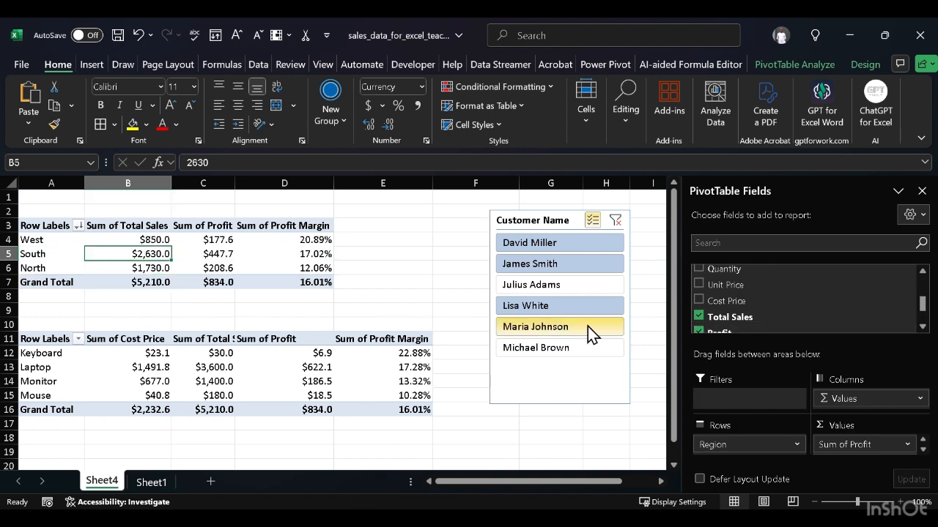
Step: Turn off the slicer's multi-select and filter both PivotTables to the third customer only
left_click(592, 228)
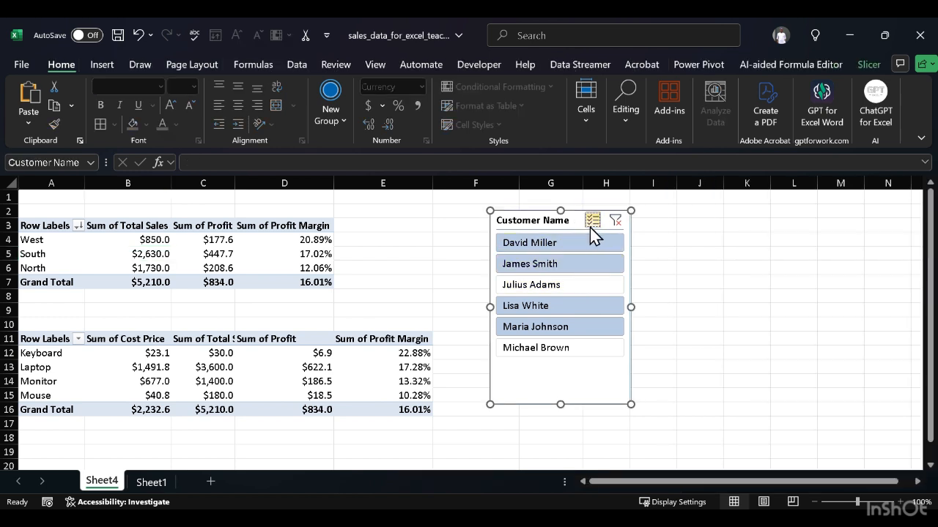
left_click(564, 288)
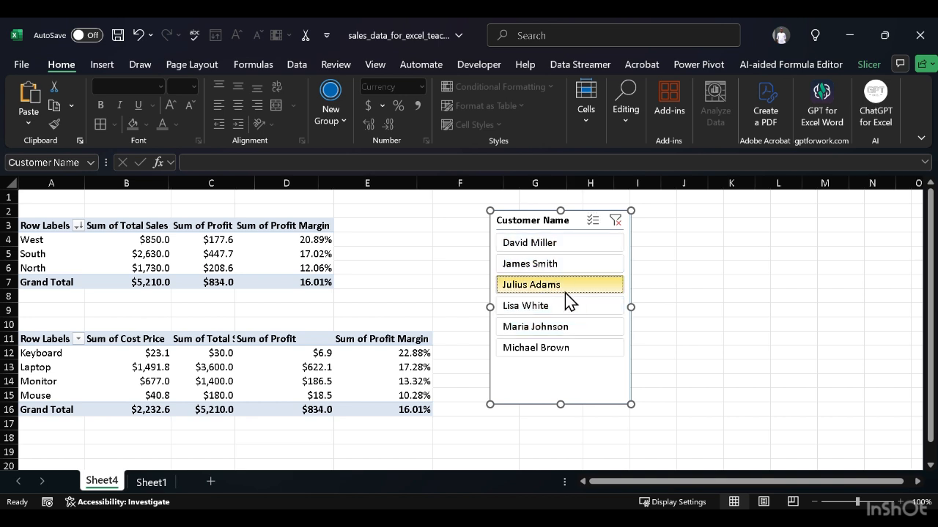
Step: Filter both PivotTables to the first customer in the slicer and widen columns B and D to fit their headers
left_click(551, 249)
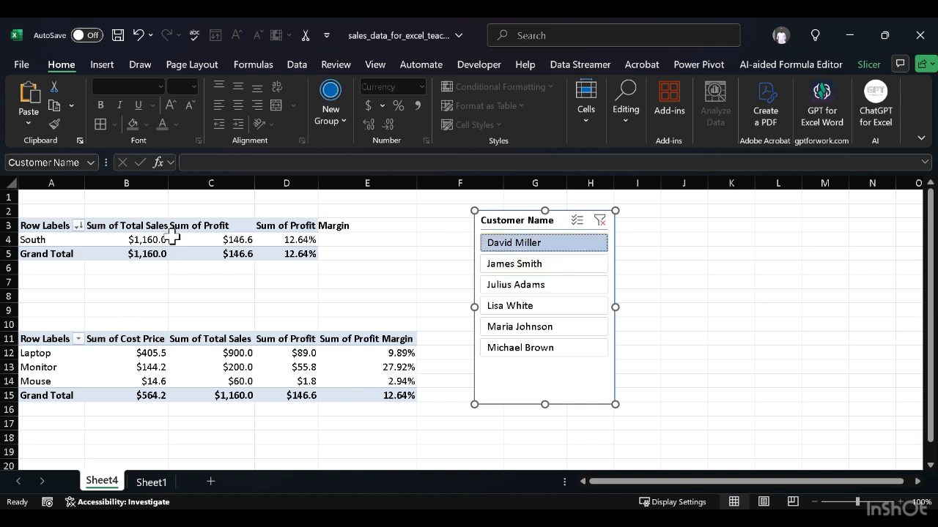
left_click(182, 181)
left_click_drag(181, 181, 172, 182)
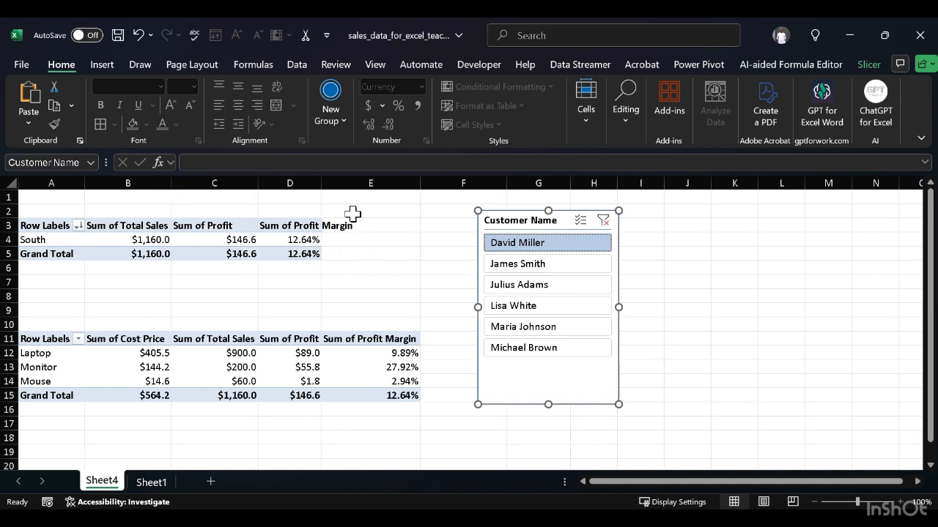
double_click(321, 183)
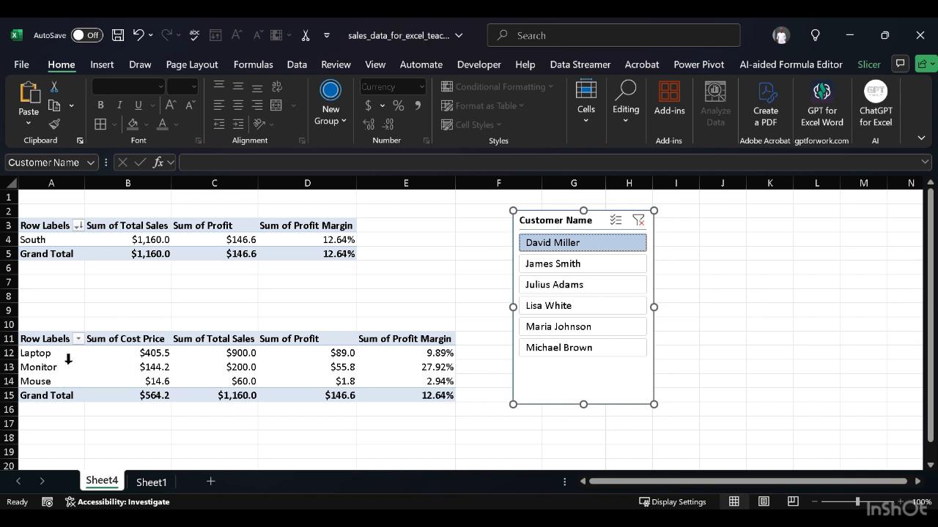
left_click(67, 341)
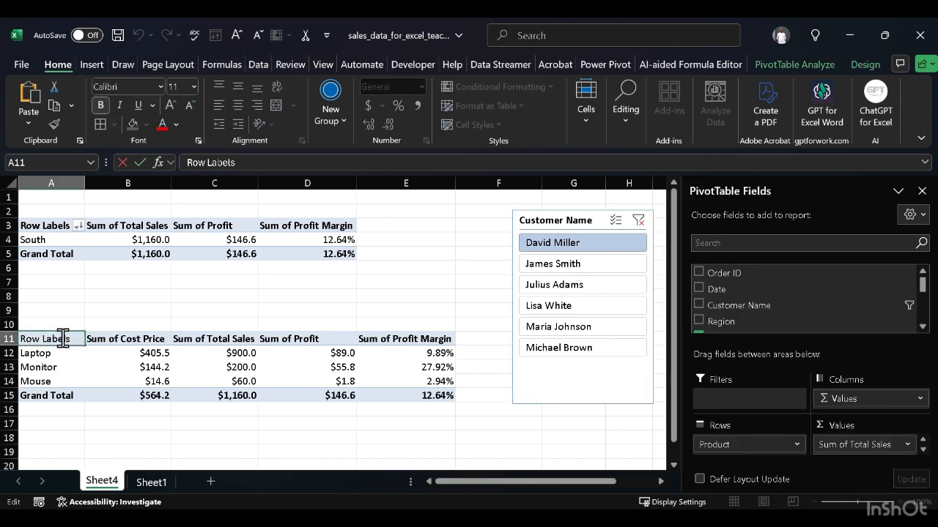
left_click(232, 276)
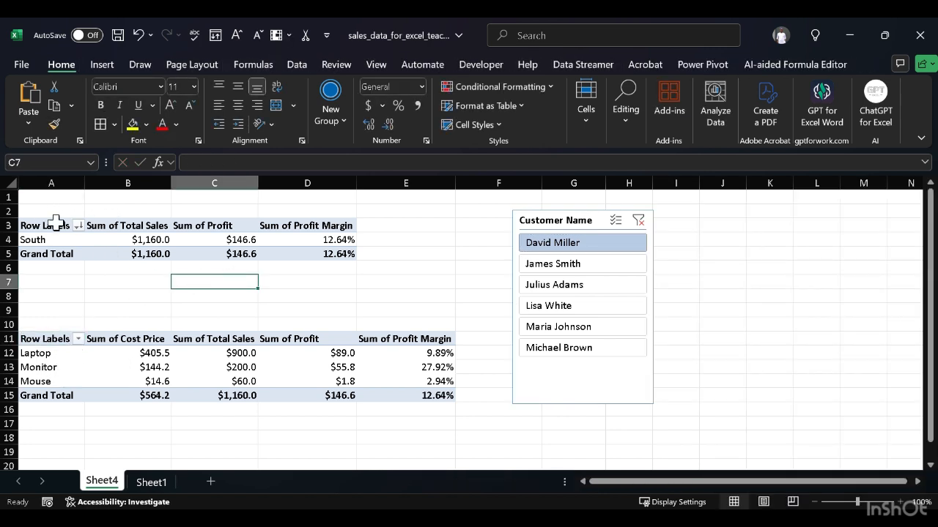
left_click(148, 217)
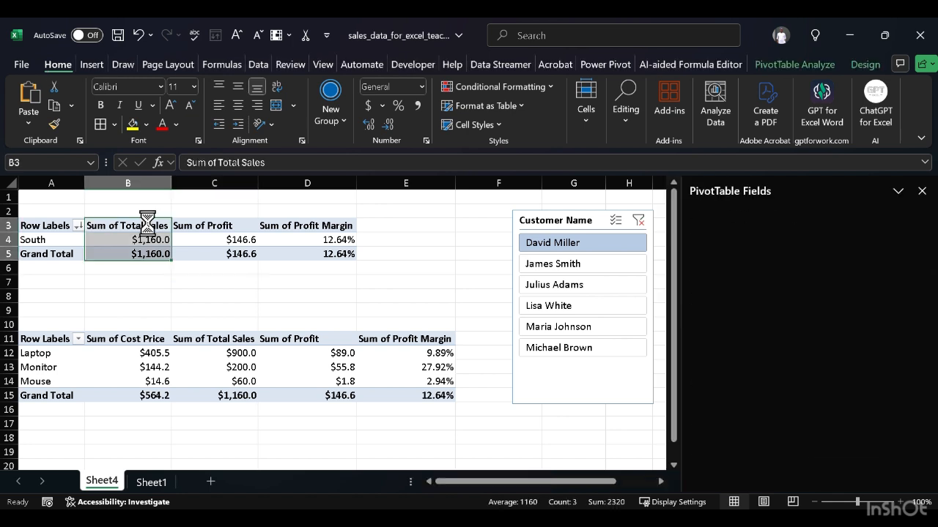
double_click(149, 227)
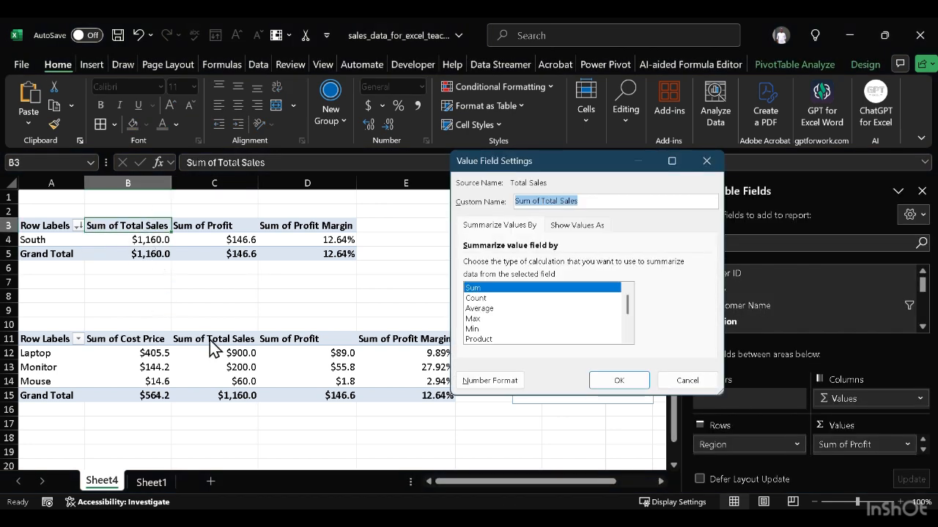
left_click(687, 382)
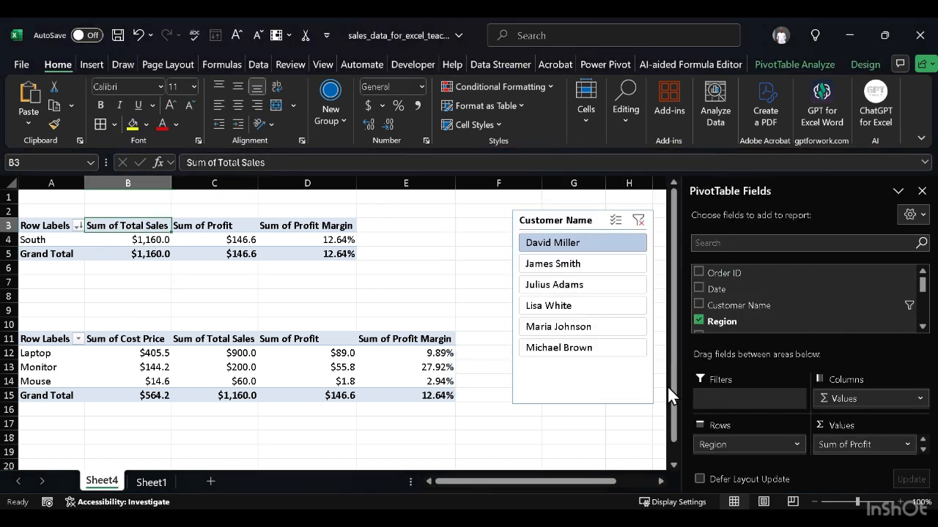
left_click(184, 339)
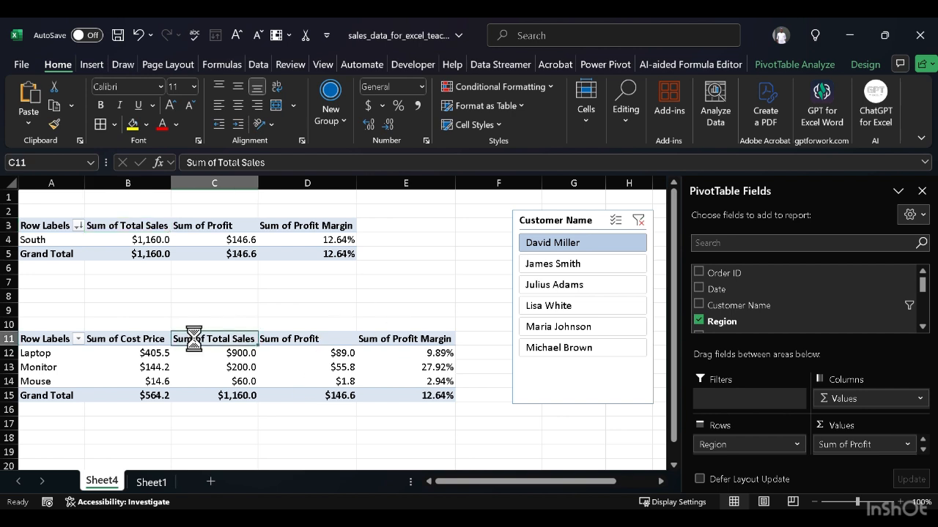
Step: Switch the product PivotTable's Row Headers style option off and back on
left_click(99, 350)
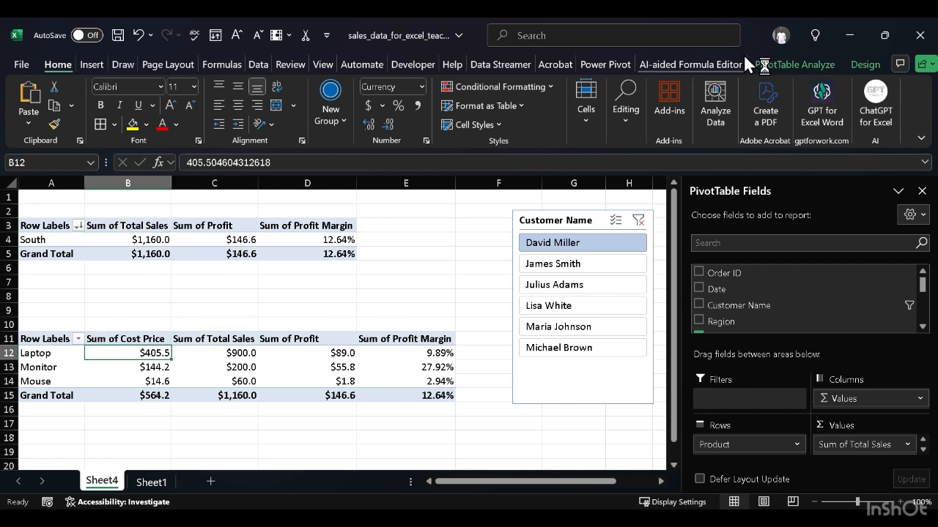
left_click(805, 65)
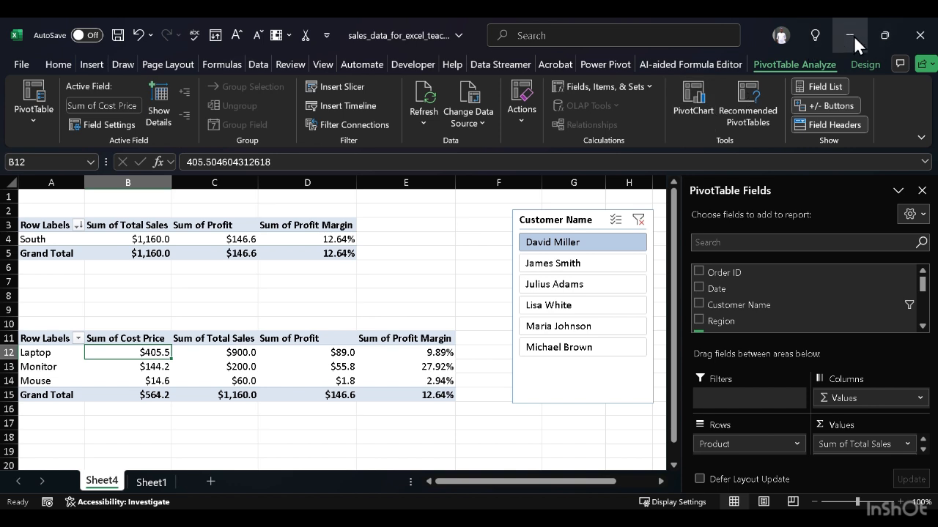
left_click(868, 64)
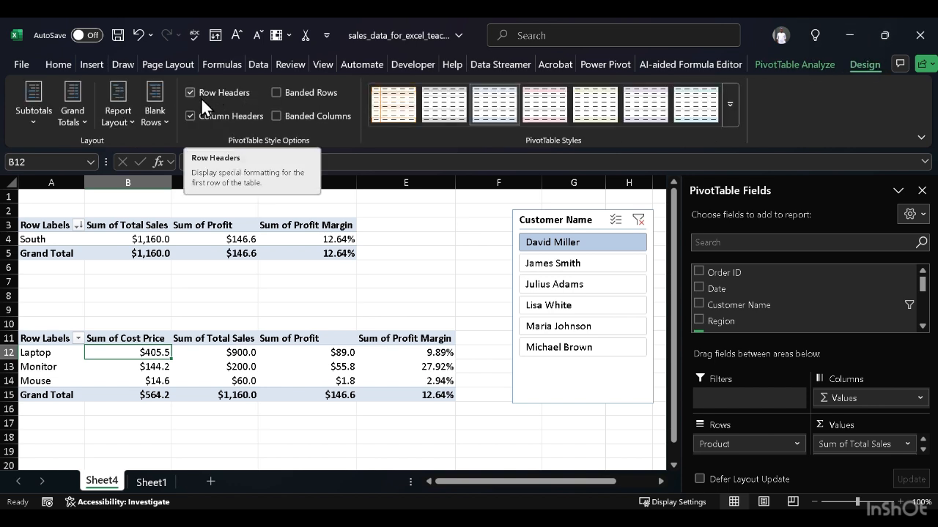
left_click(213, 117)
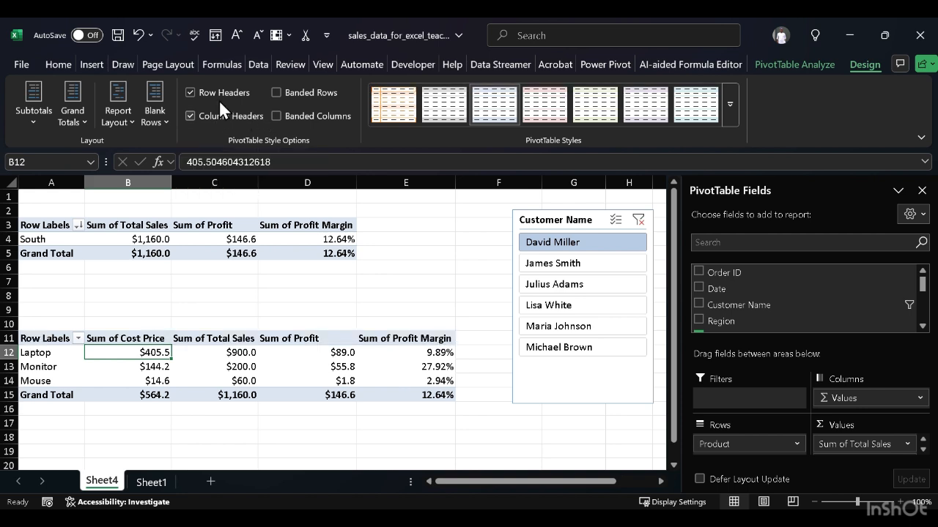
left_click(239, 89)
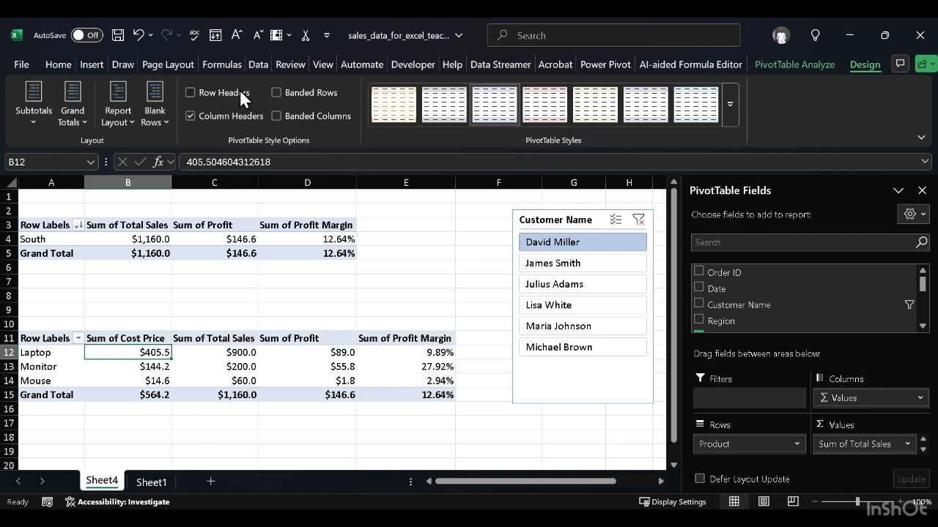
left_click(190, 92)
Step: Hide subtotals and turn off grand totals for rows and columns in the product PivotTable
left_click(46, 120)
left_click(65, 157)
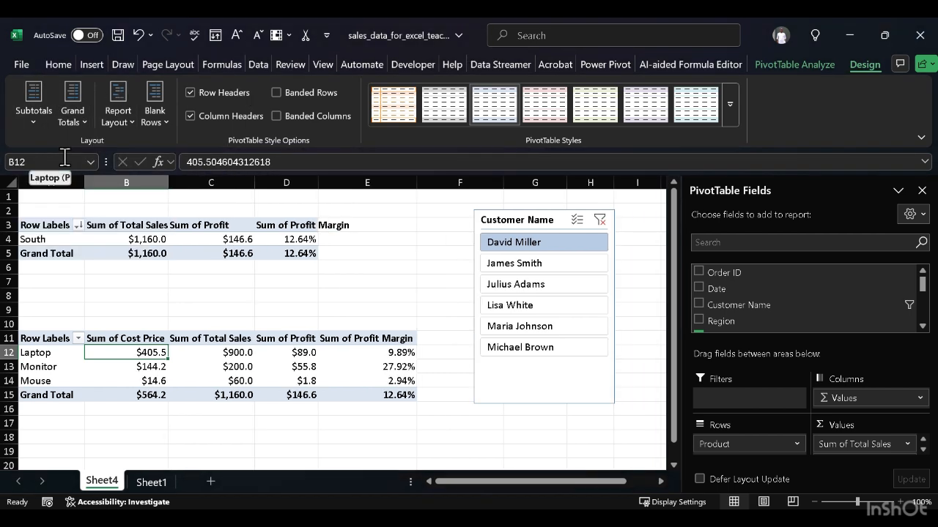
left_click(66, 126)
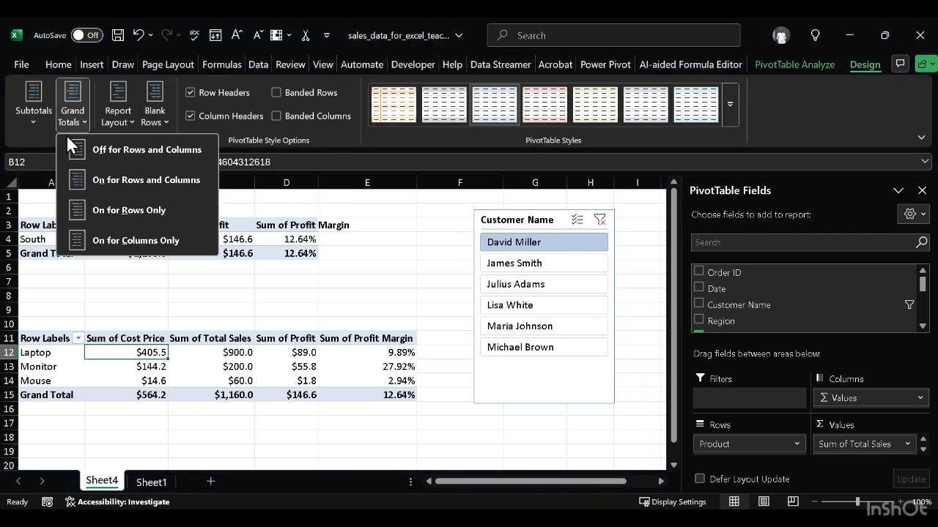
left_click(117, 151)
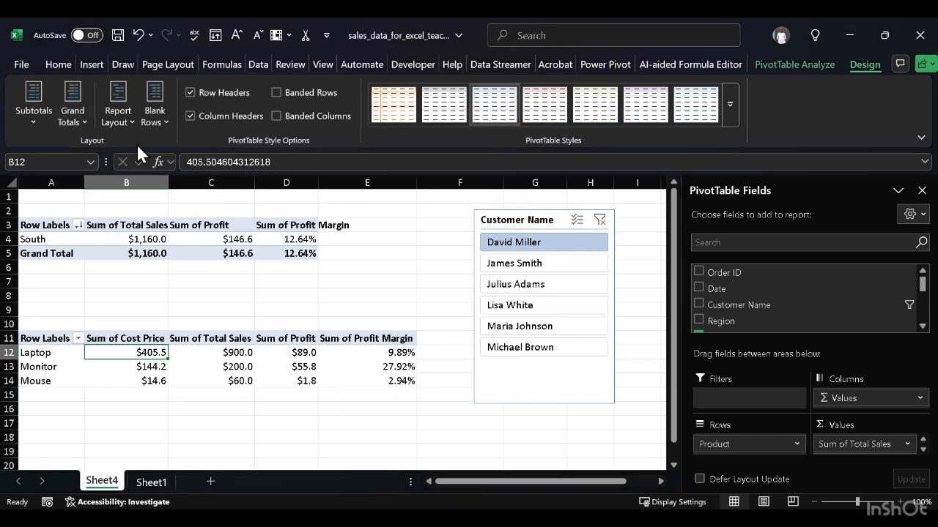
Step: Try the tabular and outline report layouts on the product PivotTable, and return it to compact form
left_click(159, 119)
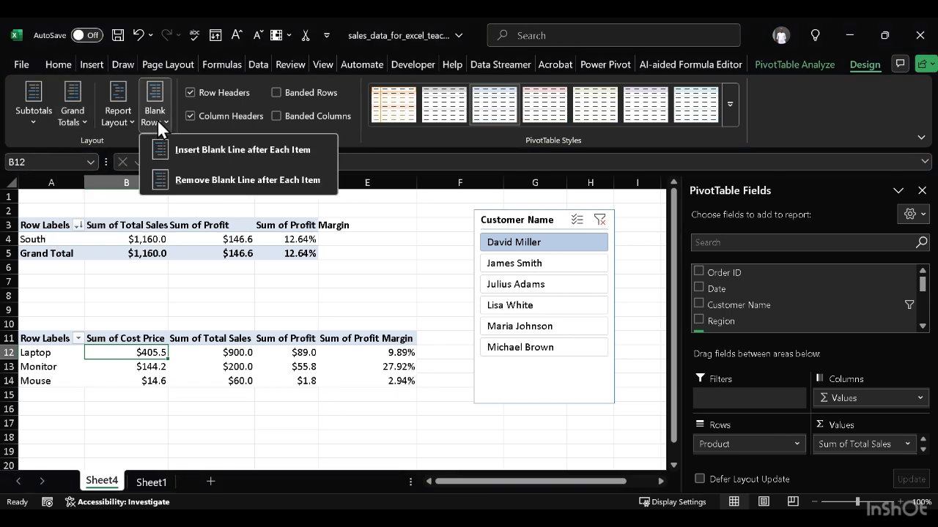
left_click(117, 118)
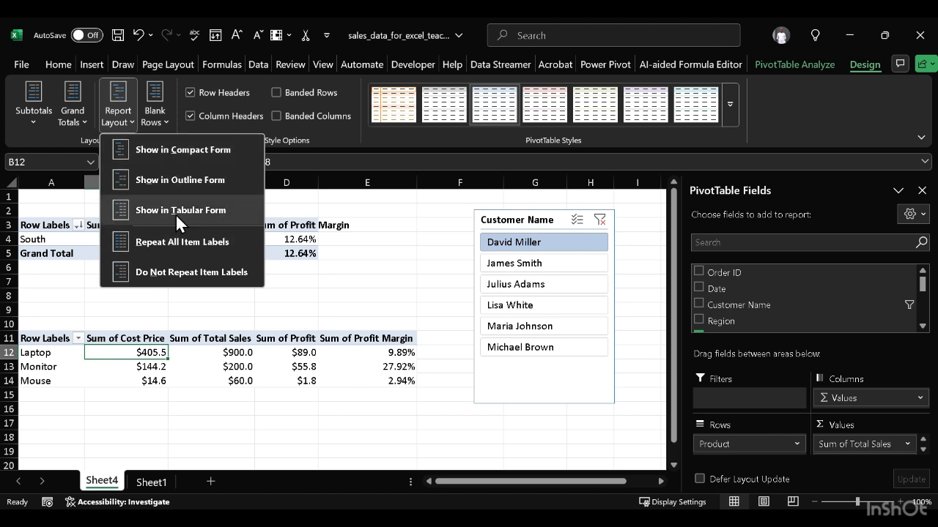
left_click(222, 209)
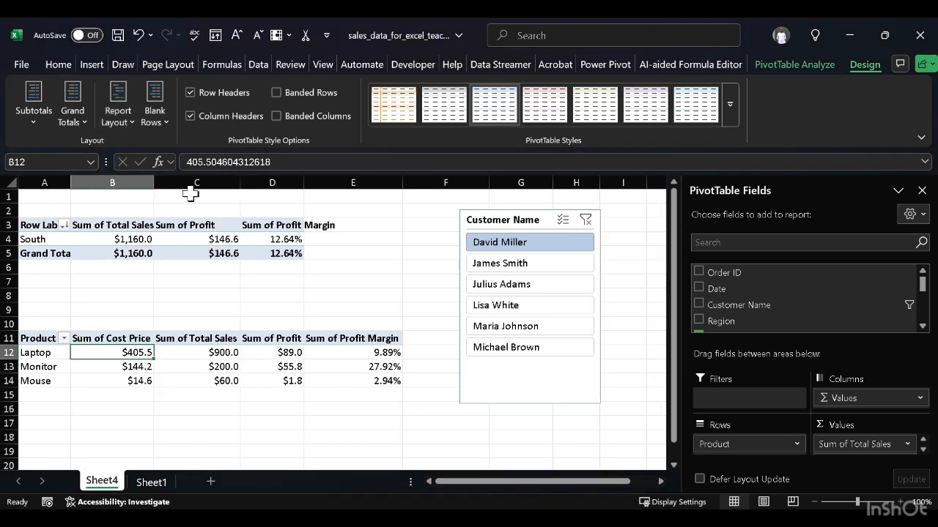
left_click(131, 114)
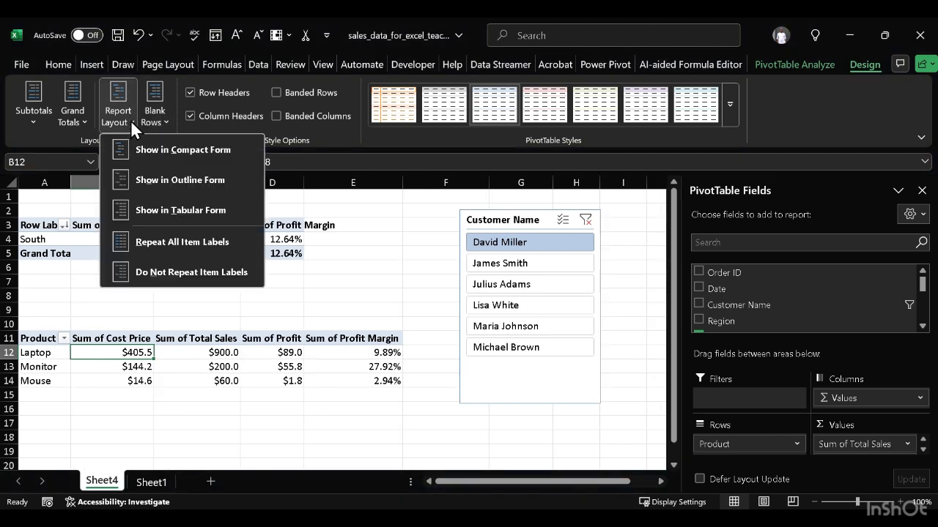
left_click(193, 181)
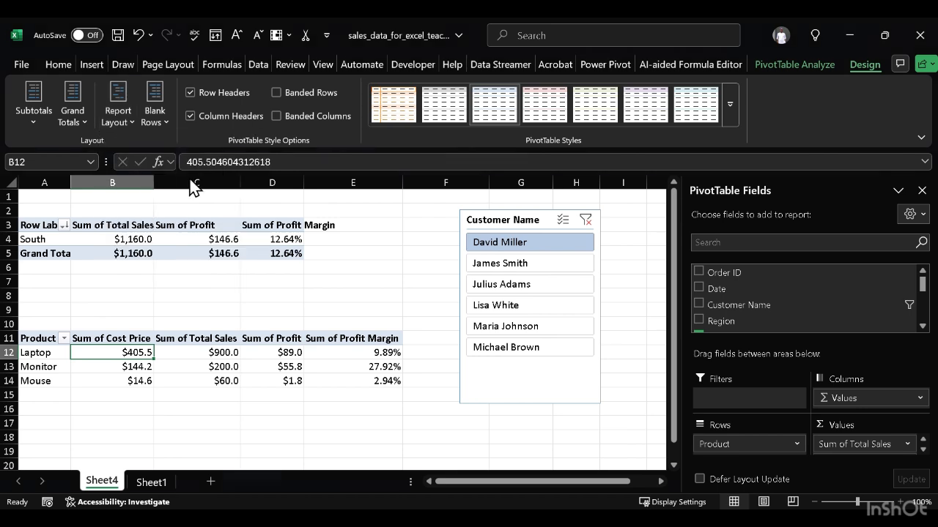
left_click(134, 122)
left_click(159, 156)
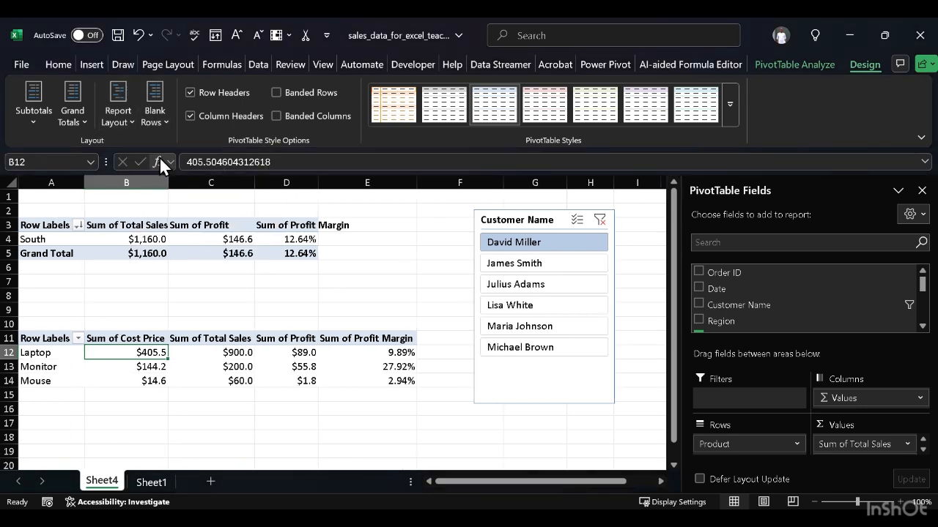
Step: Try repeating all item labels in the product PivotTable, and set it back to not repeating them
left_click(132, 122)
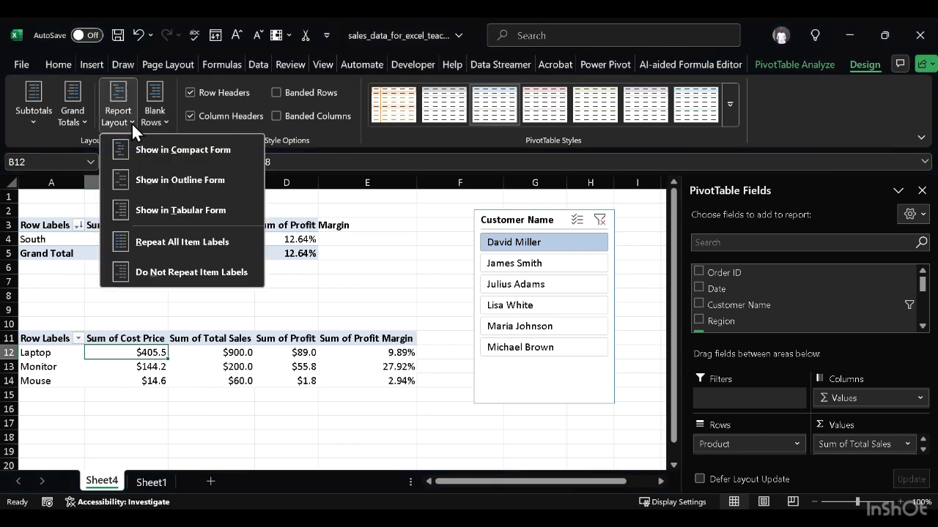
left_click(208, 254)
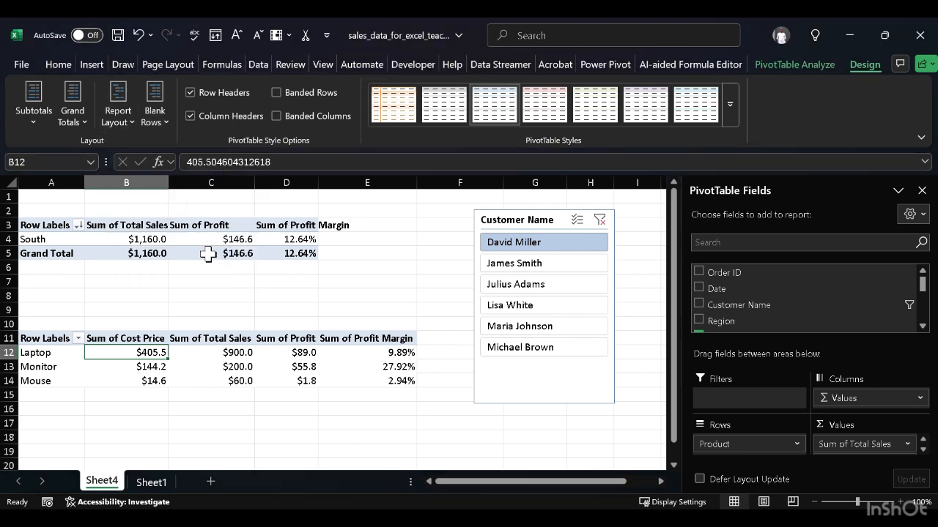
left_click(131, 124)
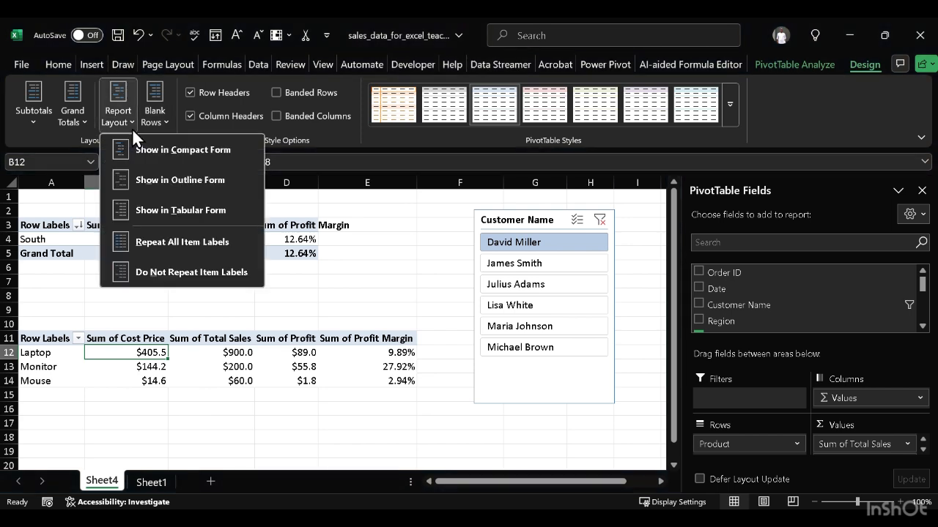
left_click(194, 273)
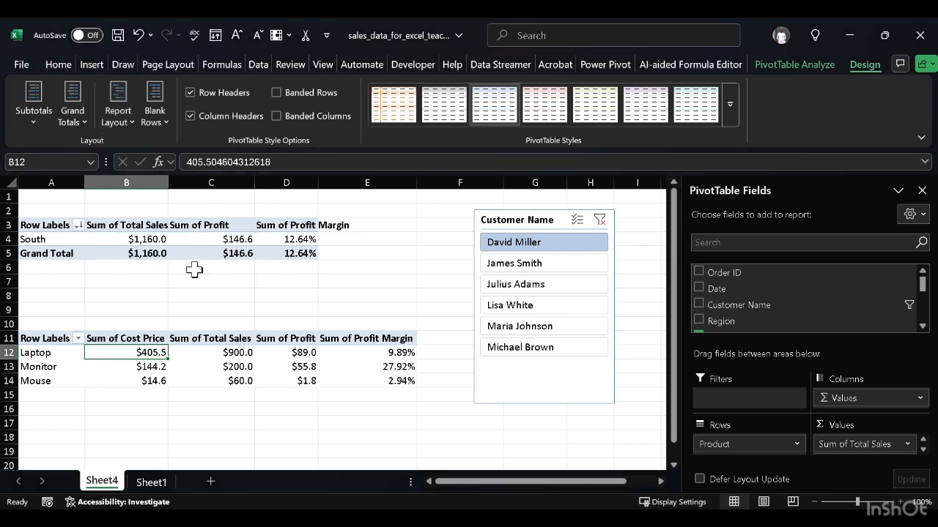
Step: Set the region PivotTable's report layout to compact form
left_click(29, 223)
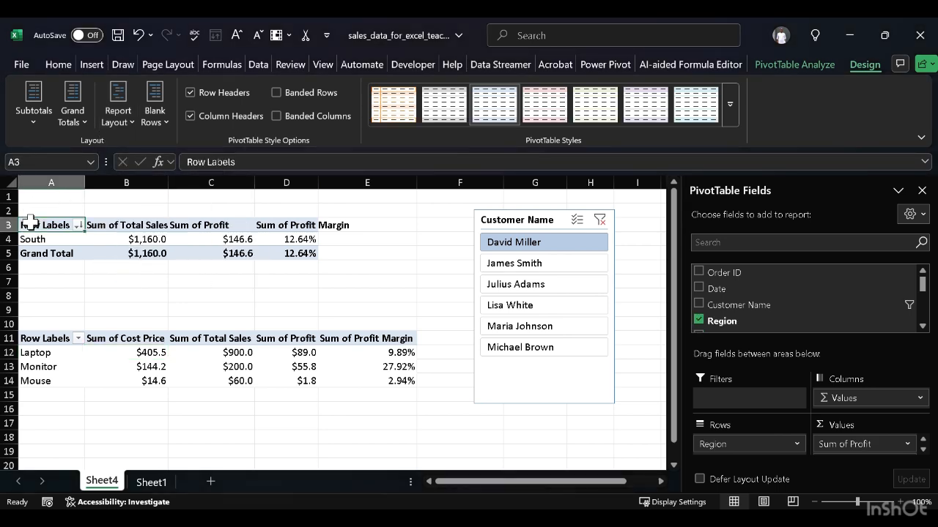
key("shift+Right")
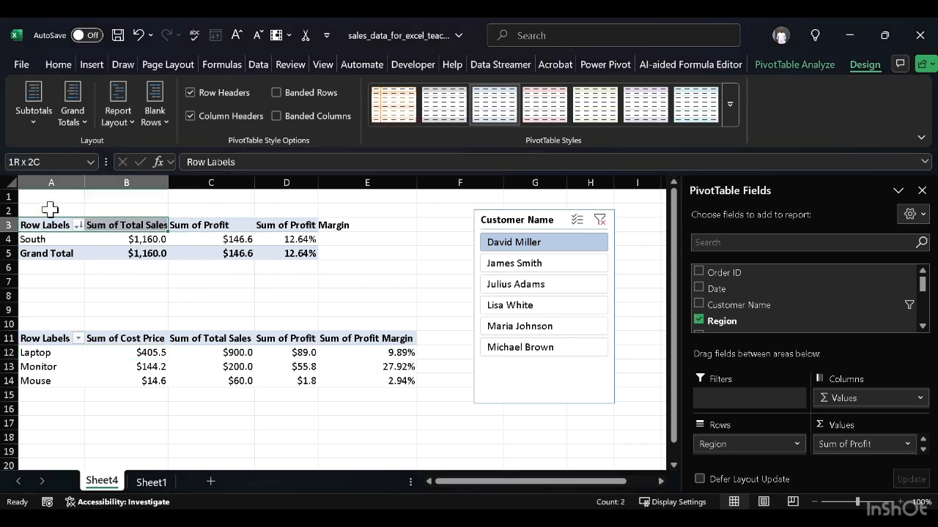
left_click(133, 124)
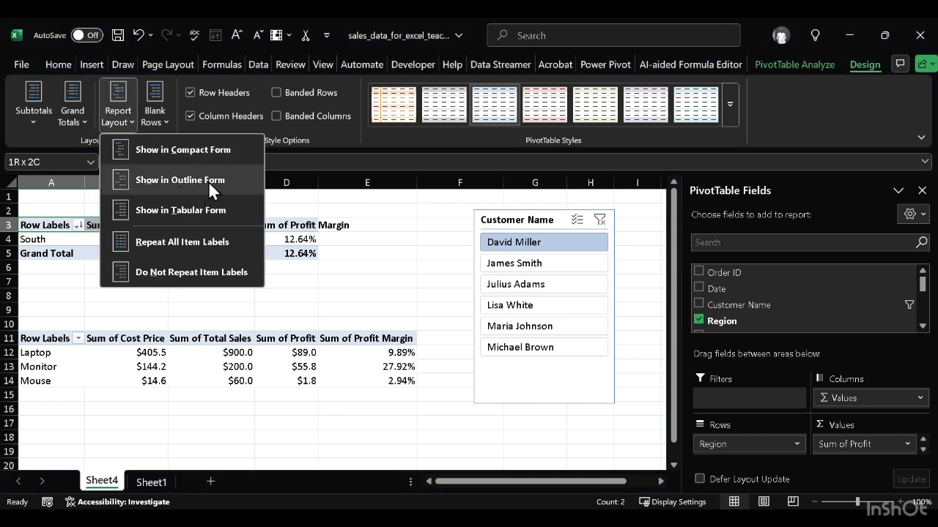
left_click(212, 155)
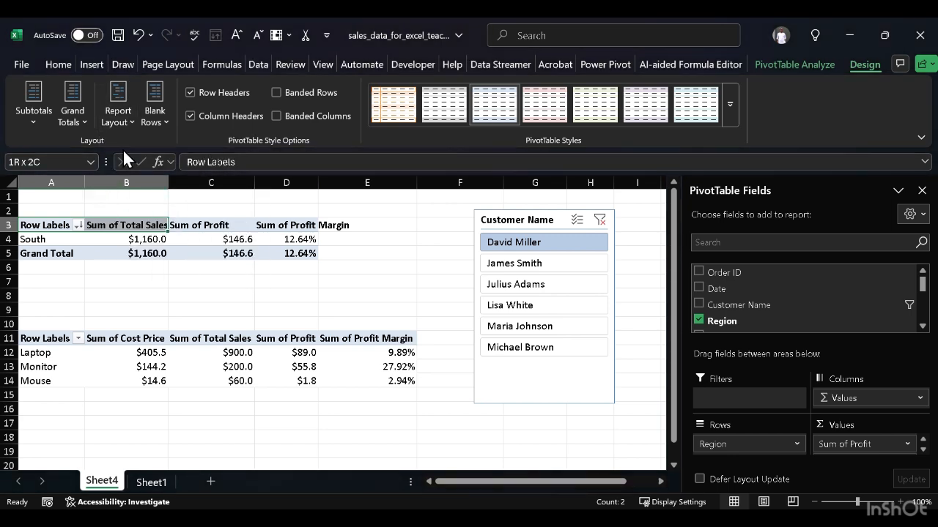
Step: Turn off grand totals for rows and columns and hide subtotals in the region PivotTable
left_click(87, 123)
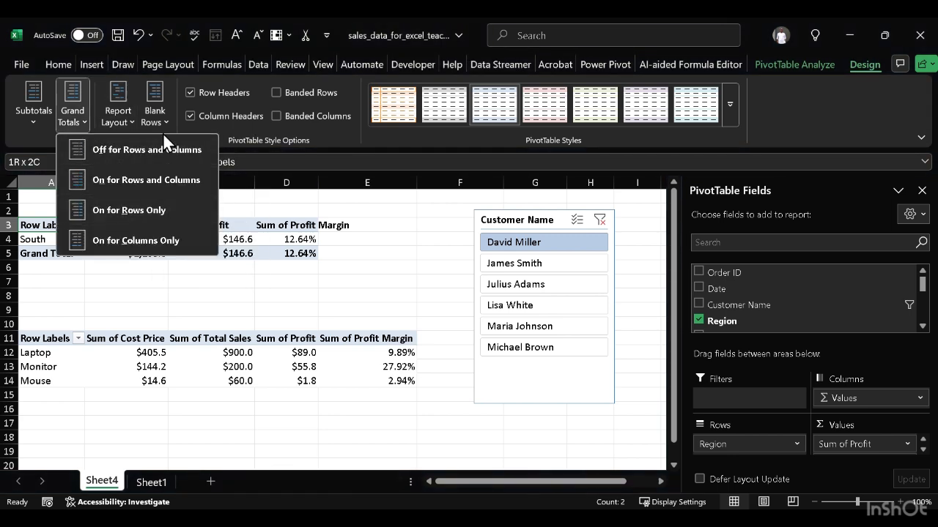
left_click(163, 144)
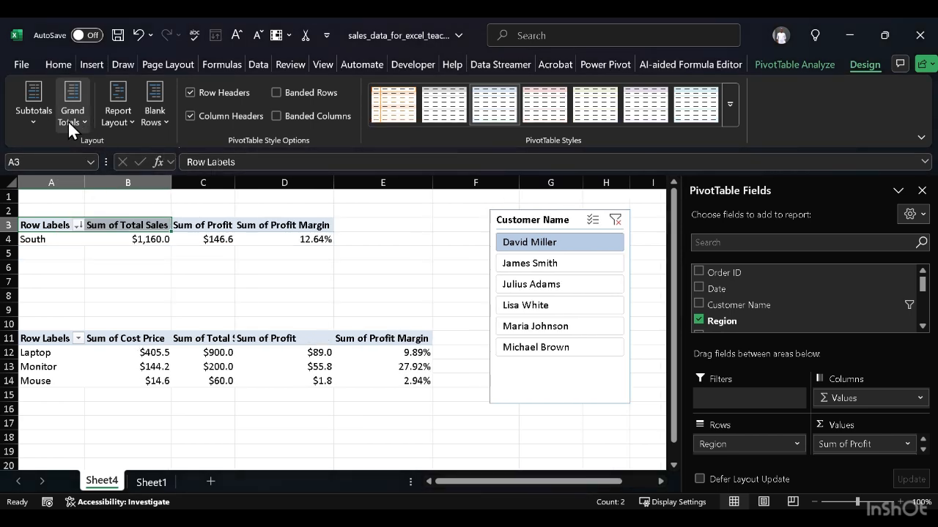
left_click(44, 118)
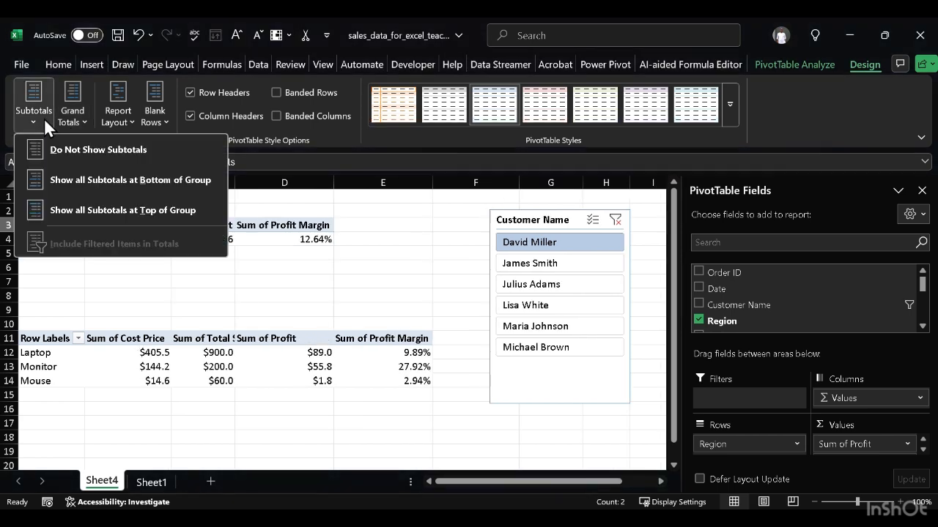
left_click(116, 148)
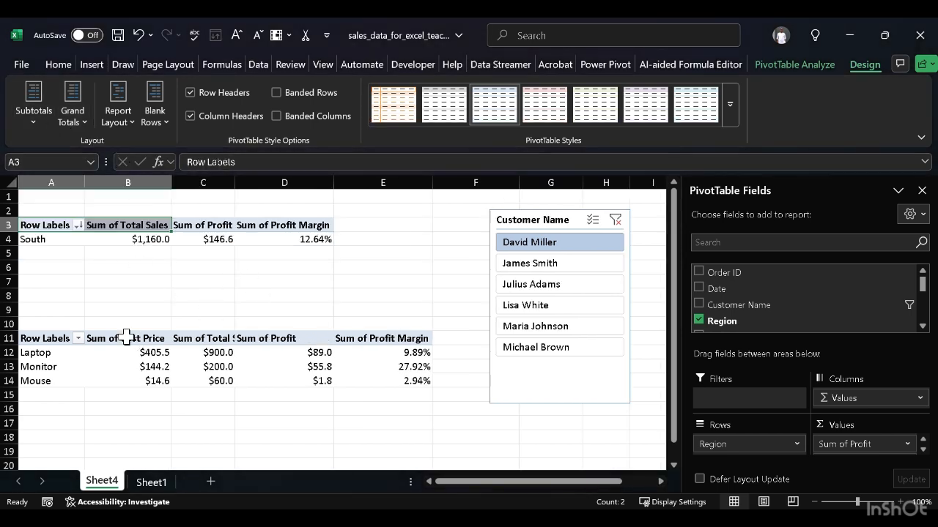
Step: Turn on banded rows and banded columns for both the region PivotTable and the product PivotTable
left_click(307, 103)
left_click(308, 112)
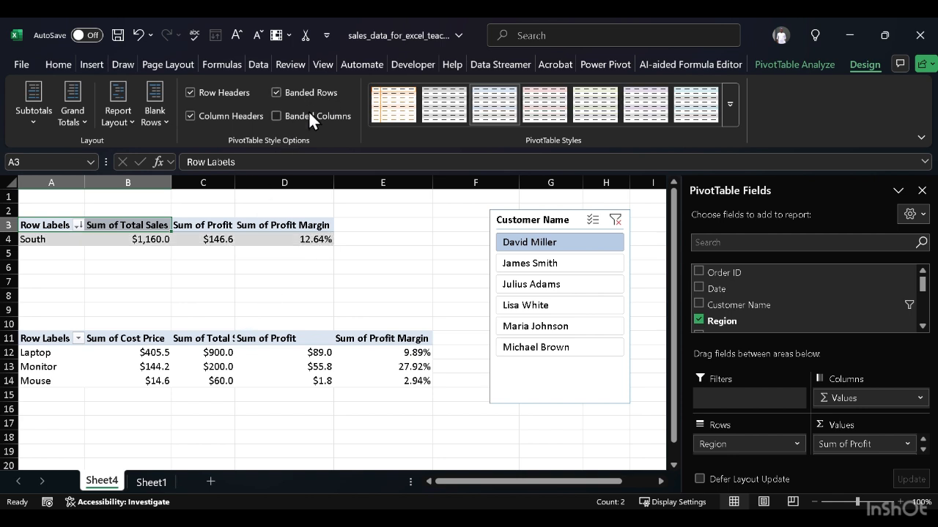
left_click(111, 363)
left_click(47, 344)
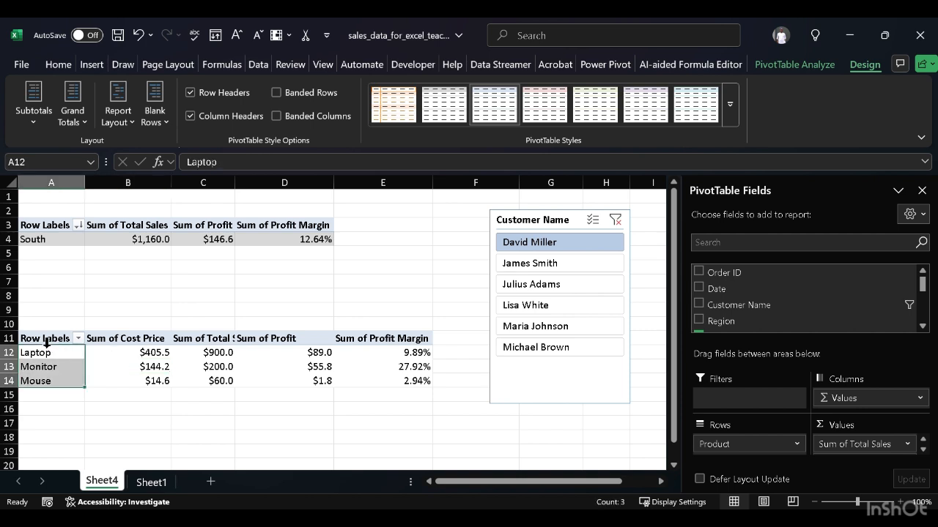
left_click(275, 93)
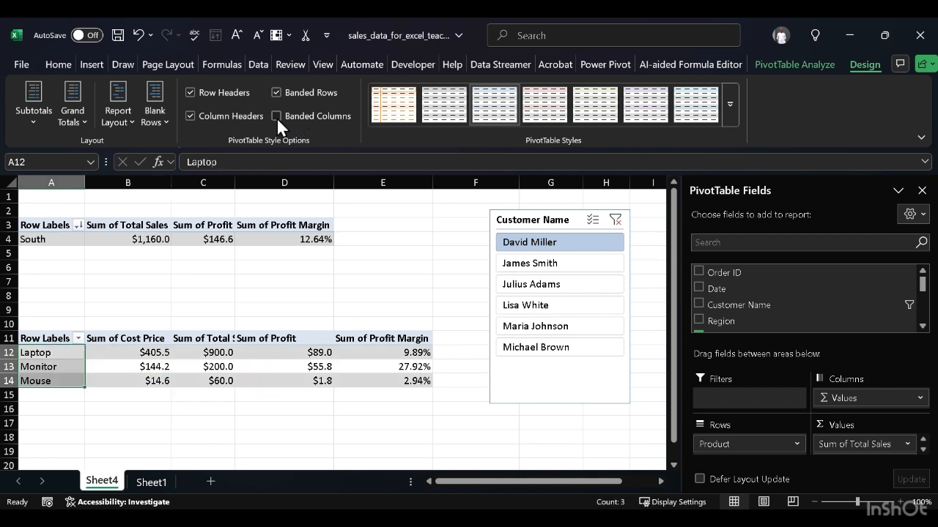
left_click(276, 117)
left_click(341, 295)
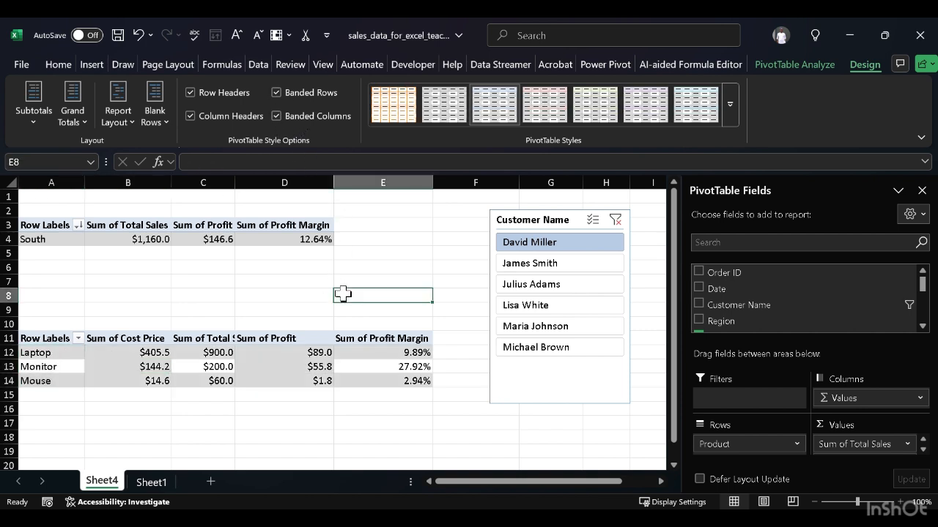
Step: Filter both PivotTables by each customer in the Customer Name slicer, one at a time, from the second to the last
left_click(553, 265)
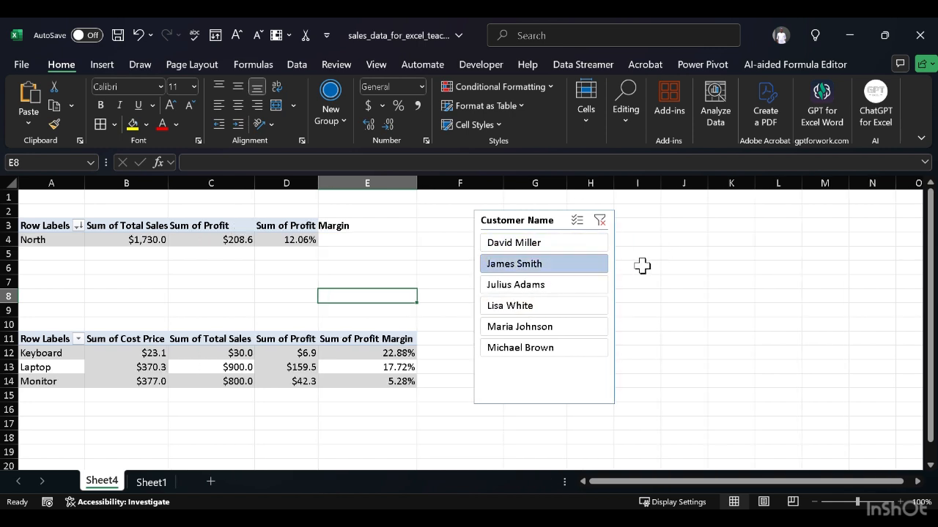
left_click(585, 289)
left_click(555, 307)
left_click(555, 323)
left_click(551, 346)
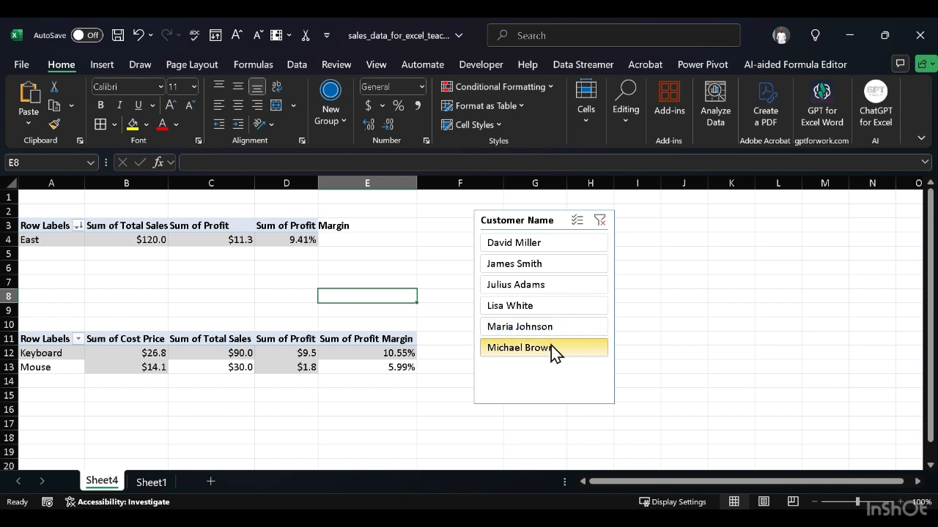
Step: AutoFit column D to its contents so the region PivotTable's Sum of Profit Margin header fits
double_click(316, 183)
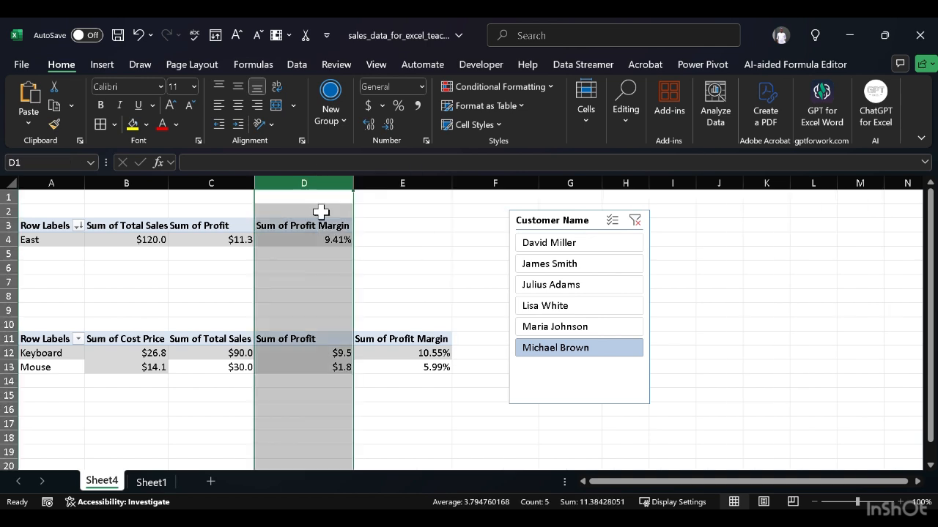
left_click(391, 298)
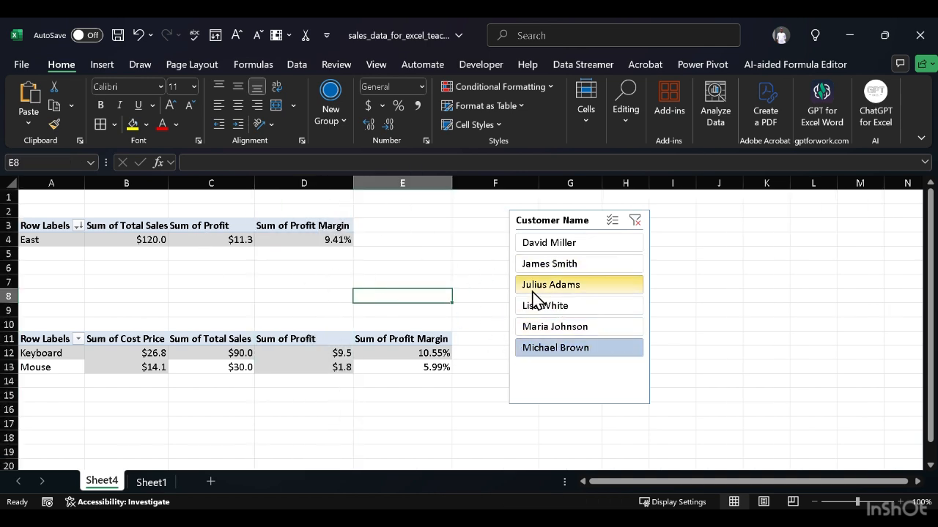
Step: Go through all six customers in the Customer Name slicer individually, from first to last, to compare both PivotTables
left_click(571, 248)
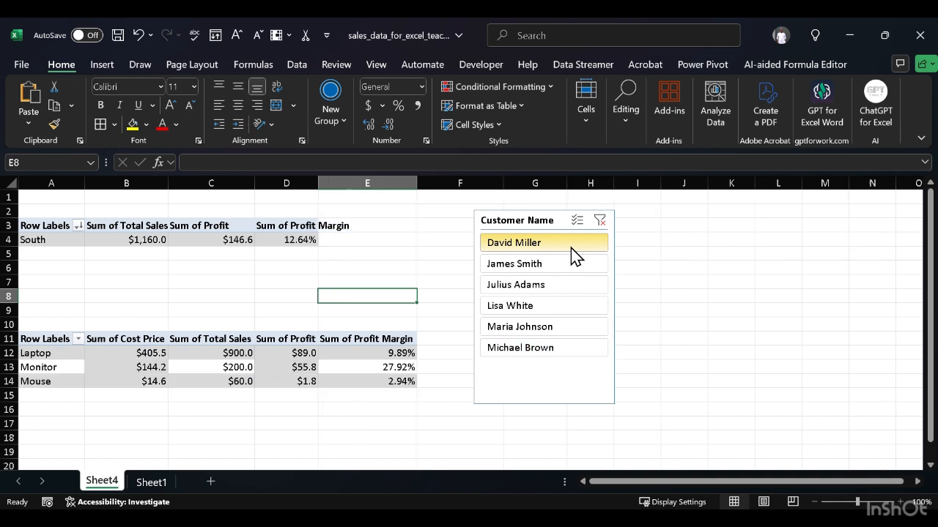
left_click(585, 274)
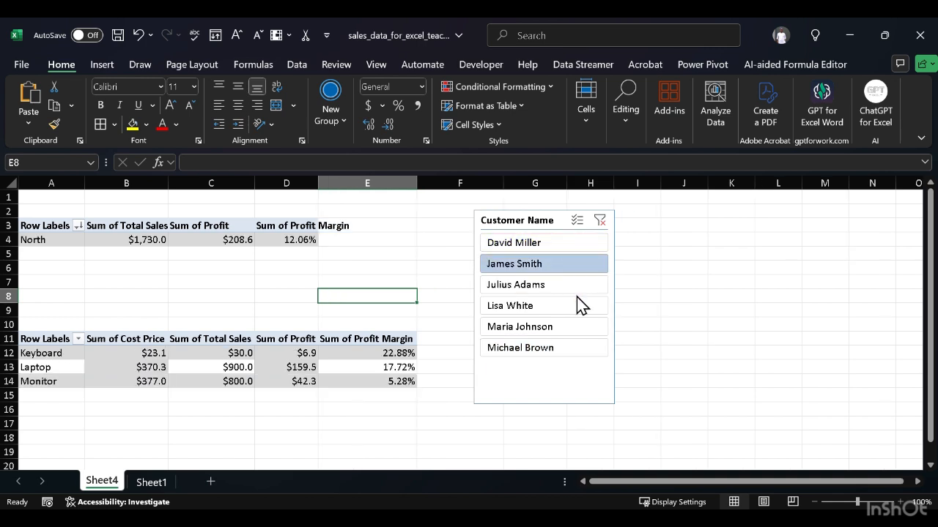
left_click(575, 289)
left_click(562, 305)
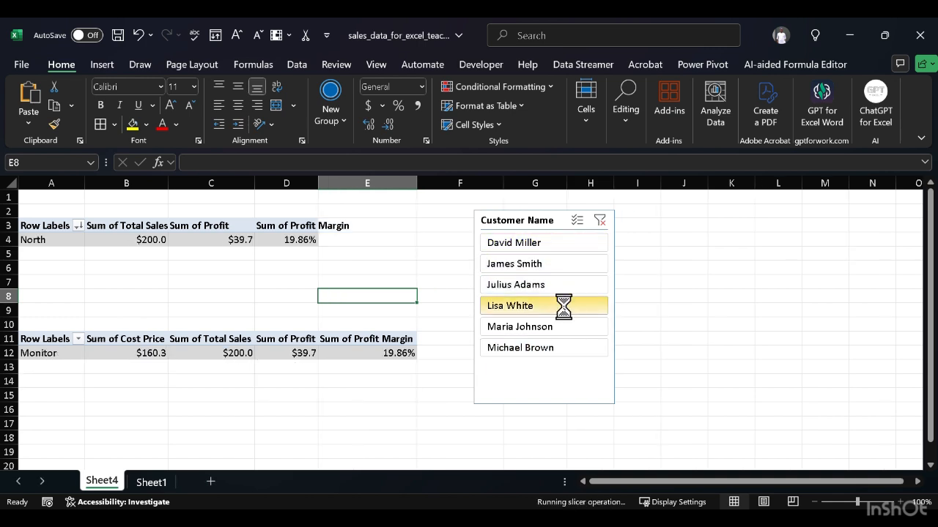
left_click(568, 327)
left_click(558, 350)
Step: Filter both PivotTables by the fourth, third, second and first customers in the slicer, one after another
left_click(557, 311)
left_click(557, 293)
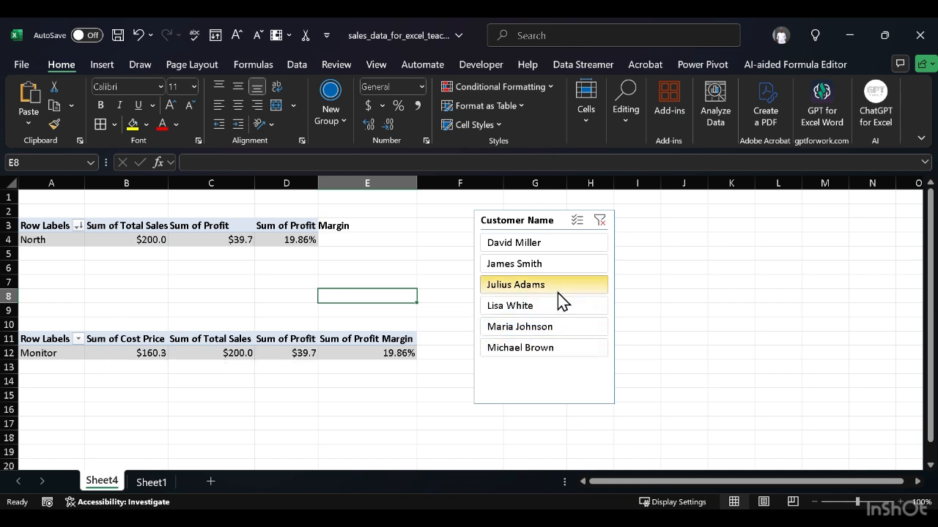
left_click(564, 265)
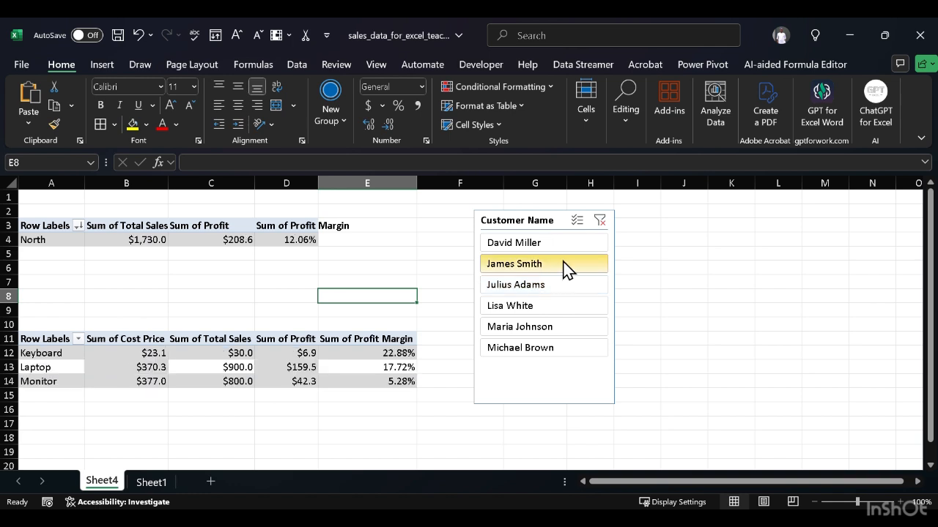
left_click(565, 250)
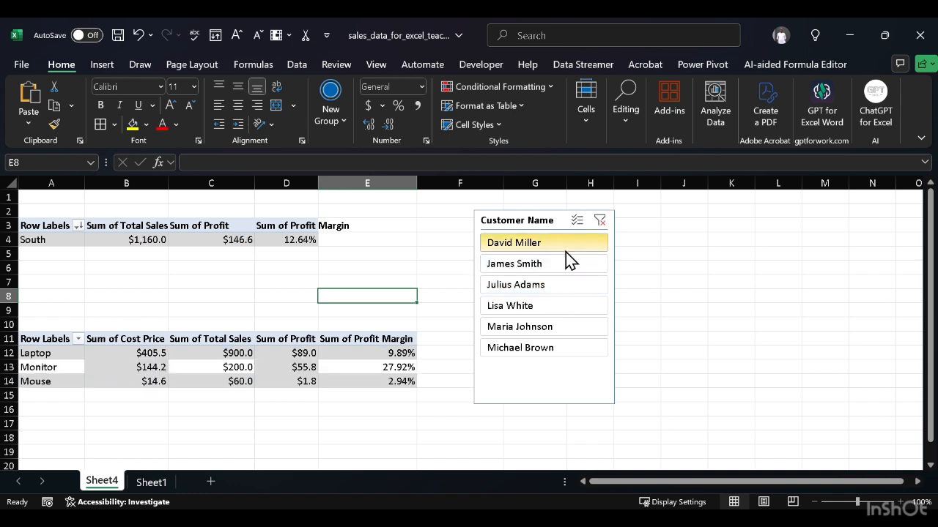
Step: View both PivotTables for each customer from the second to the last, and return the slicer to the first customer
left_click(568, 264)
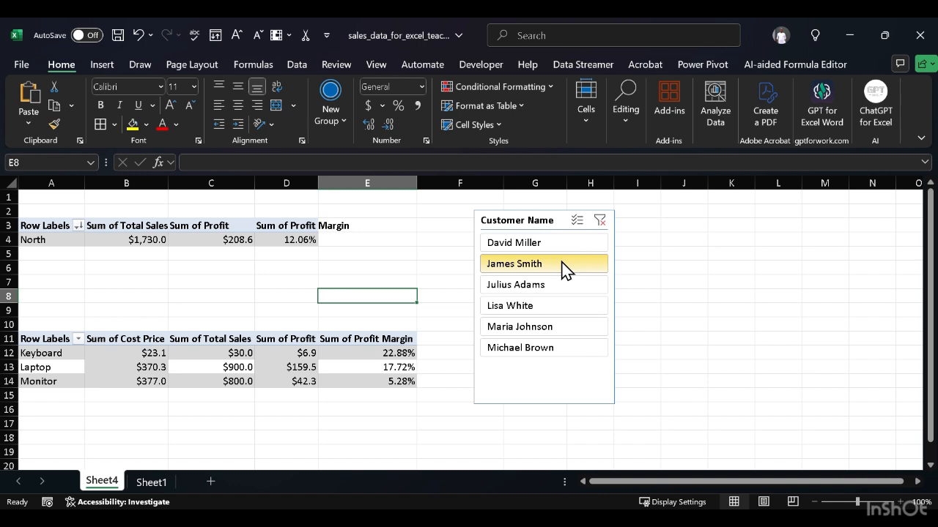
left_click(561, 285)
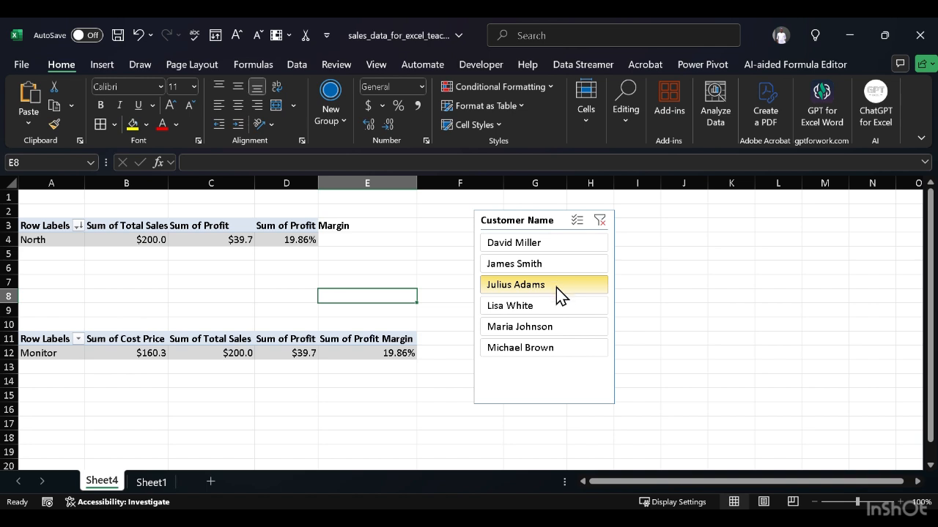
left_click(554, 304)
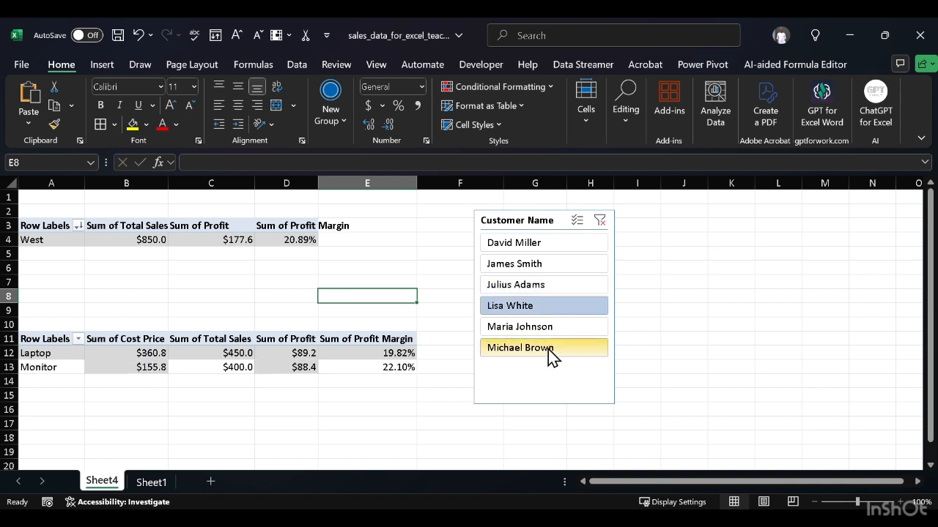
left_click(553, 331)
left_click(554, 349)
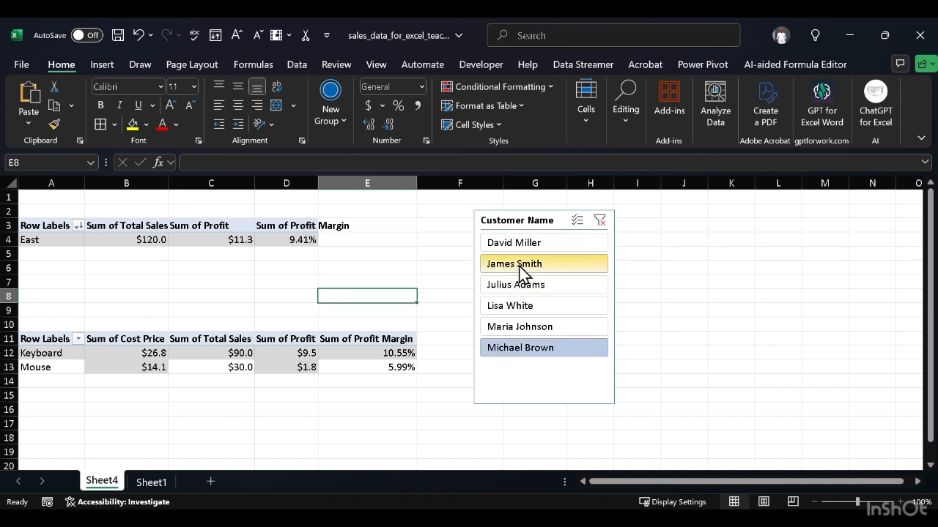
left_click(529, 246)
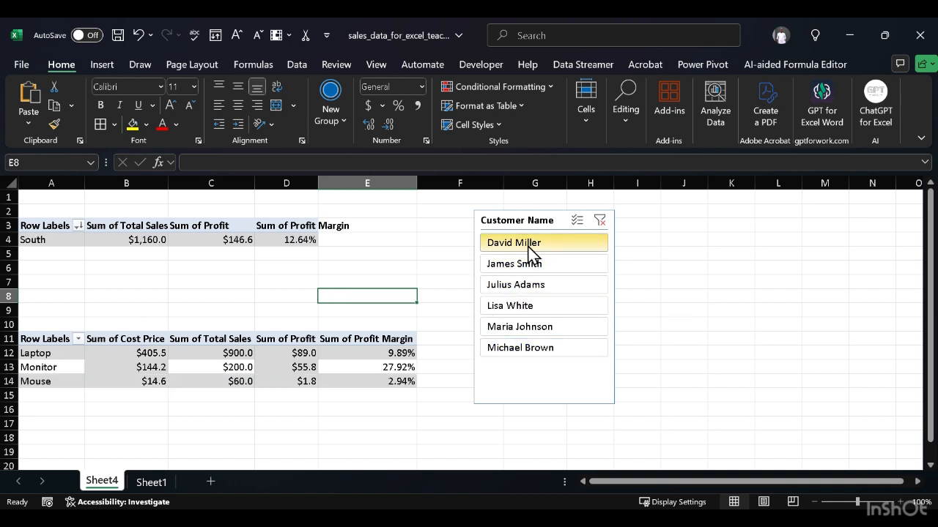